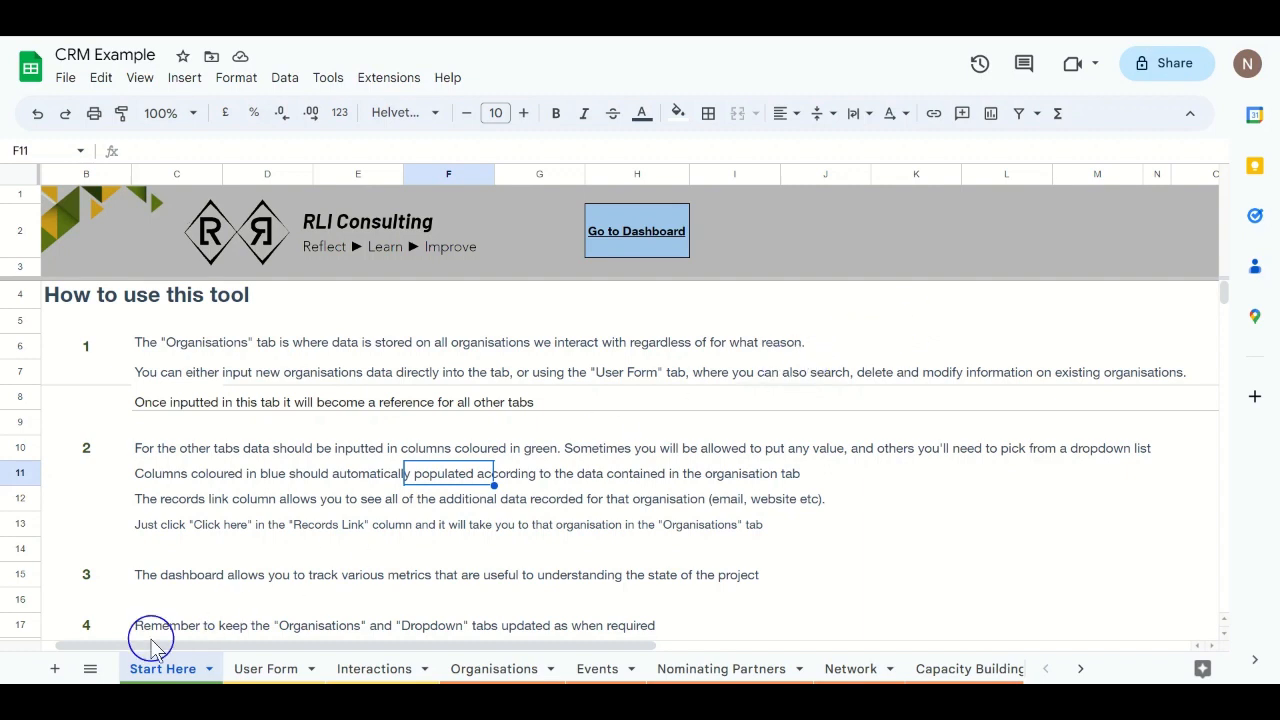
pyautogui.click(90, 668)
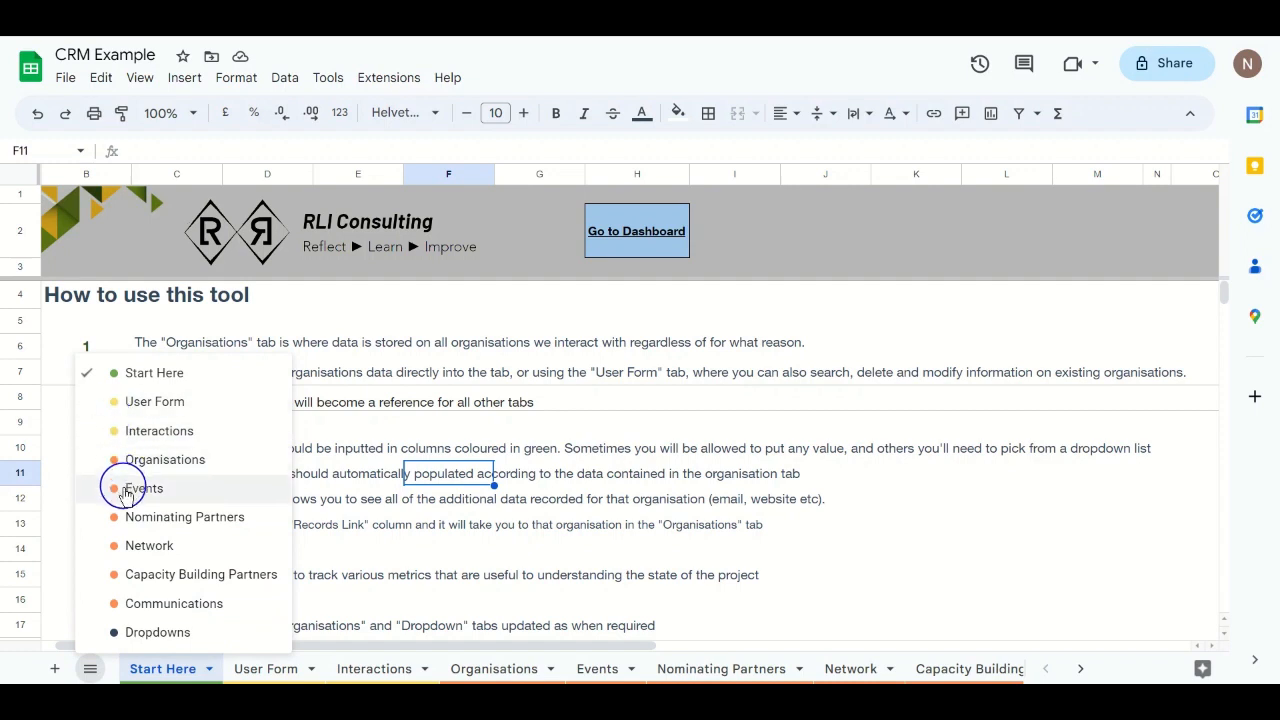
pyautogui.click(131, 375)
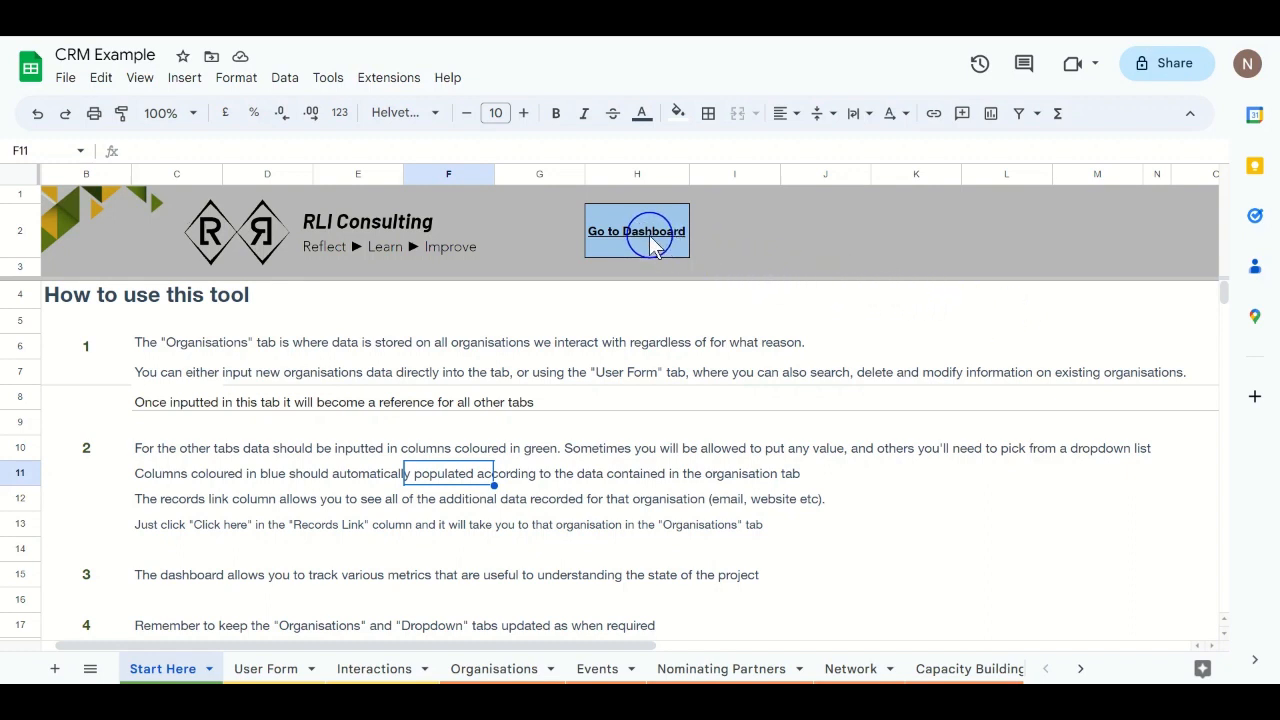
pyautogui.moveTo(651, 244)
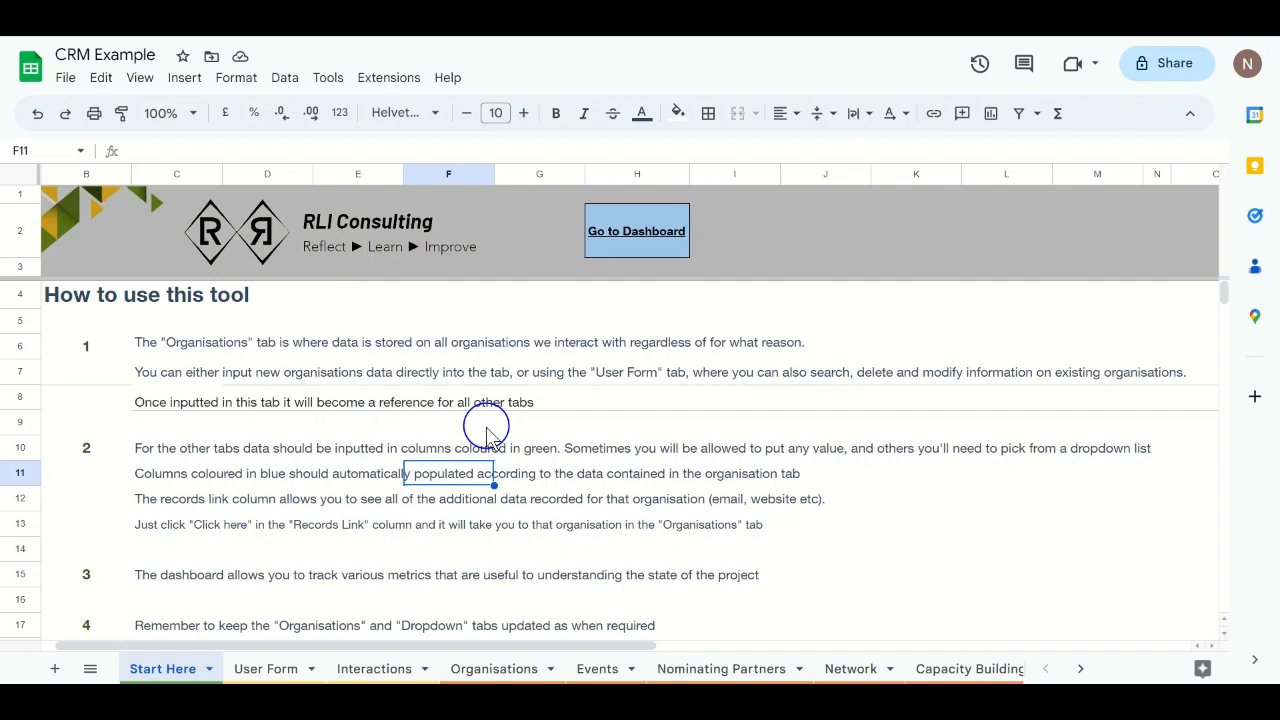
pyautogui.click(91, 668)
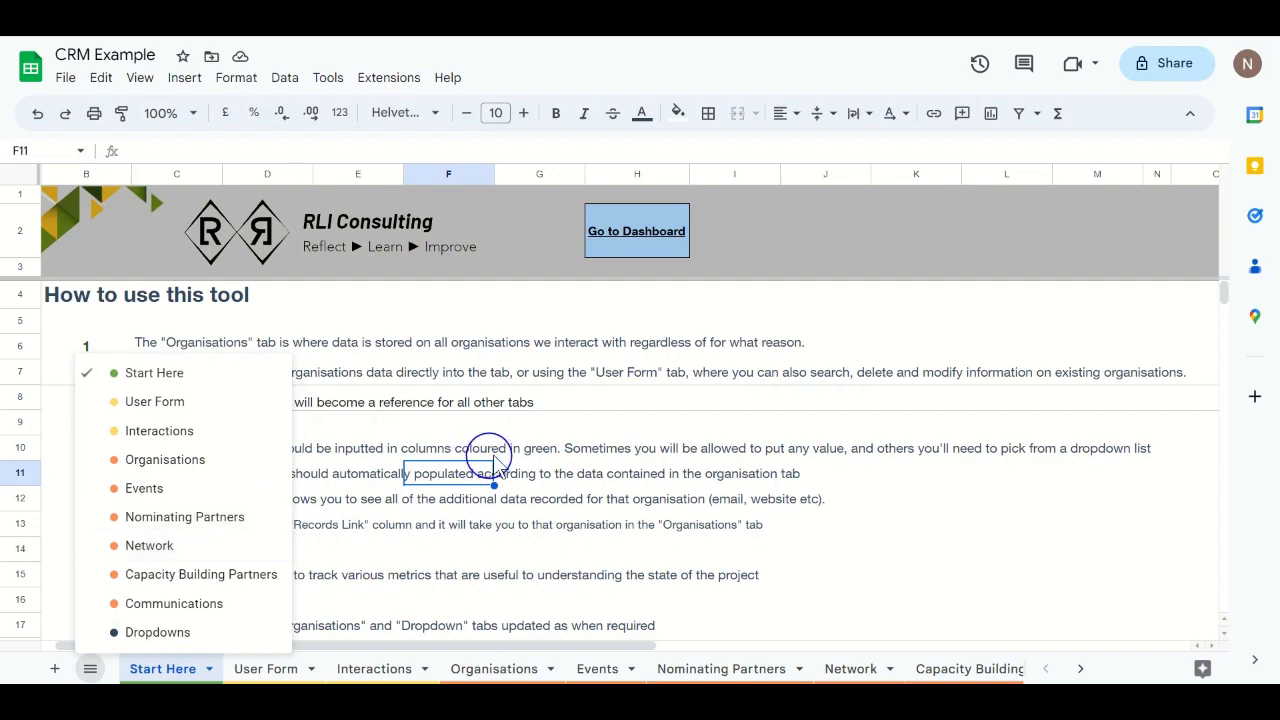
pyautogui.click(571, 428)
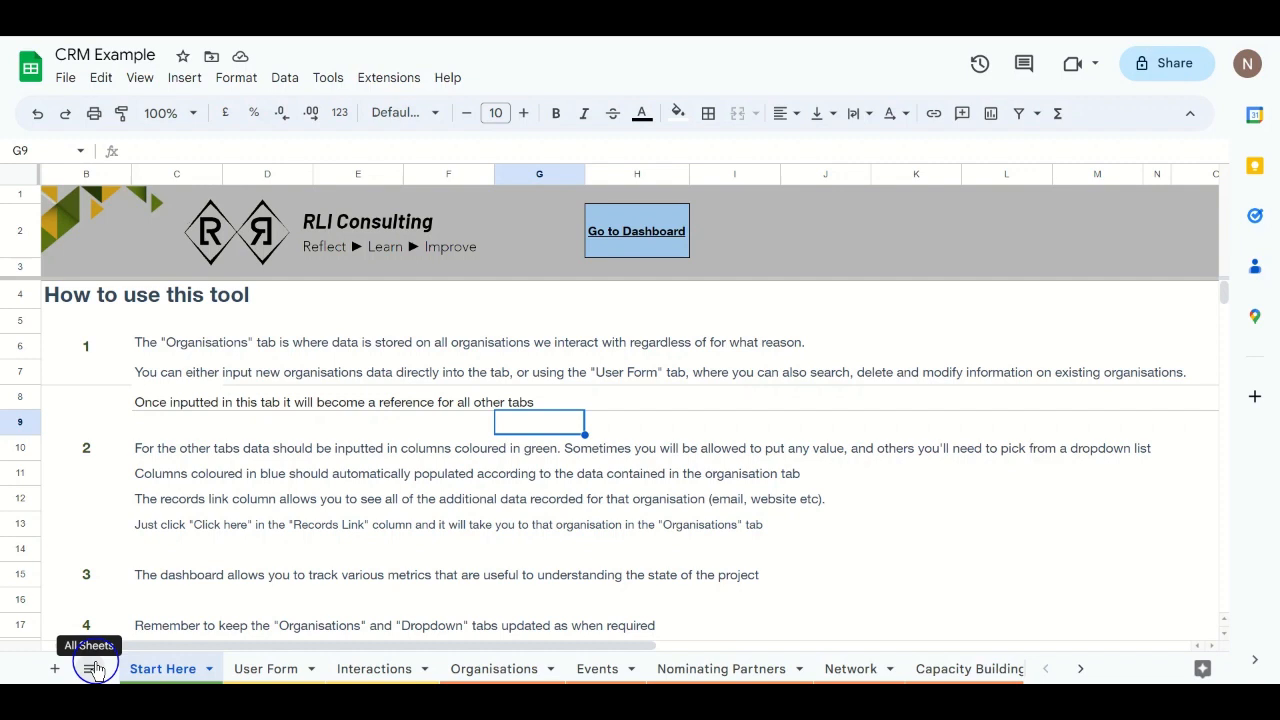
# Step: Switch to the User Form sheet, briefly checking the list of all sheets
pyautogui.click(256, 670)
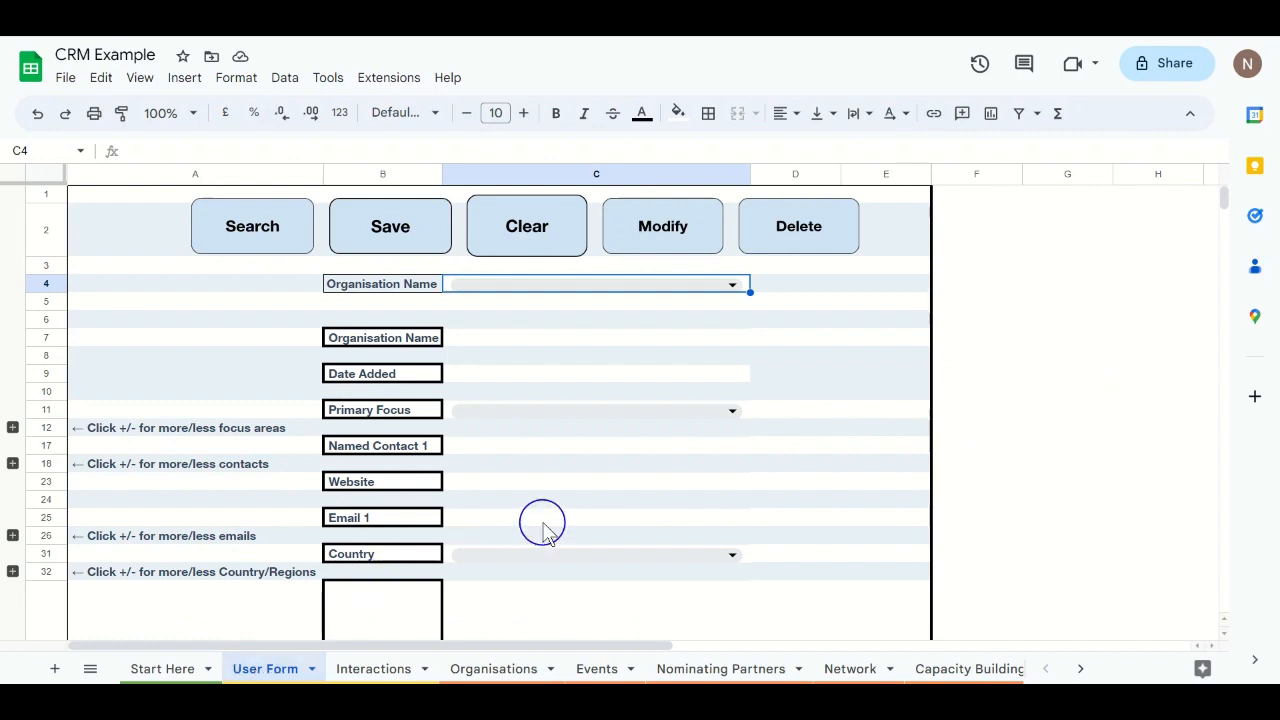
pyautogui.click(91, 670)
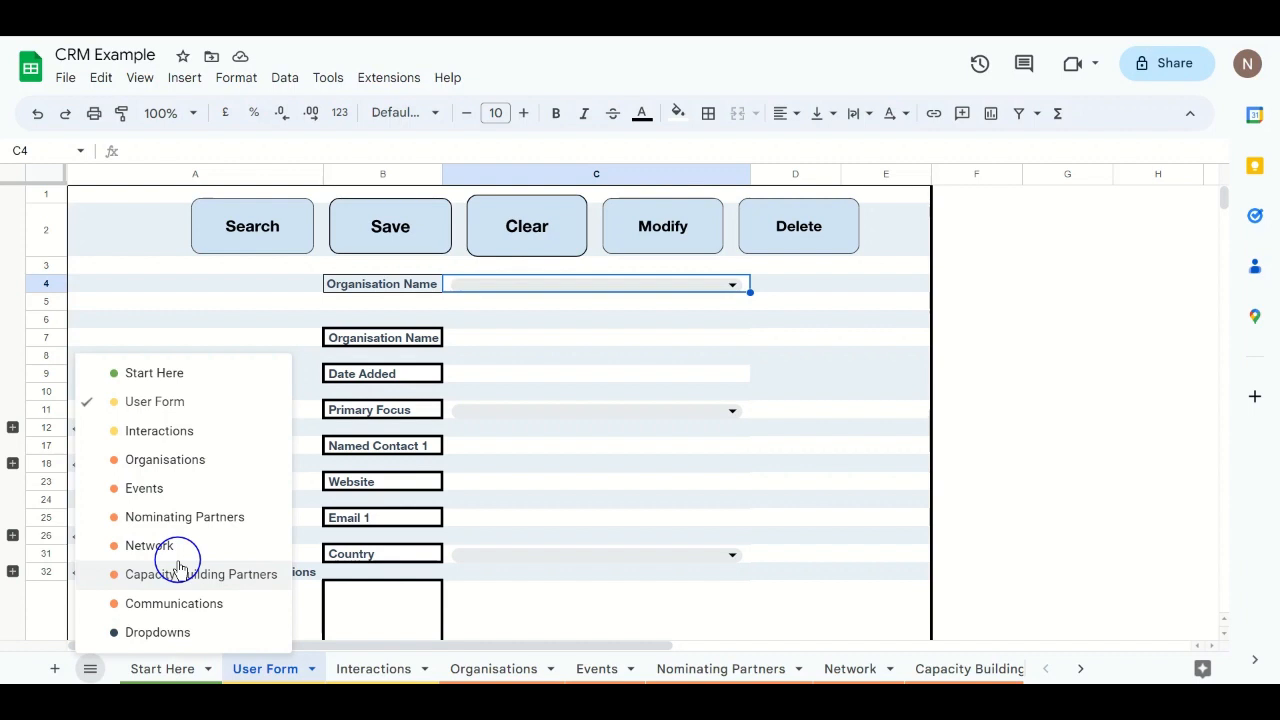
pyautogui.click(856, 336)
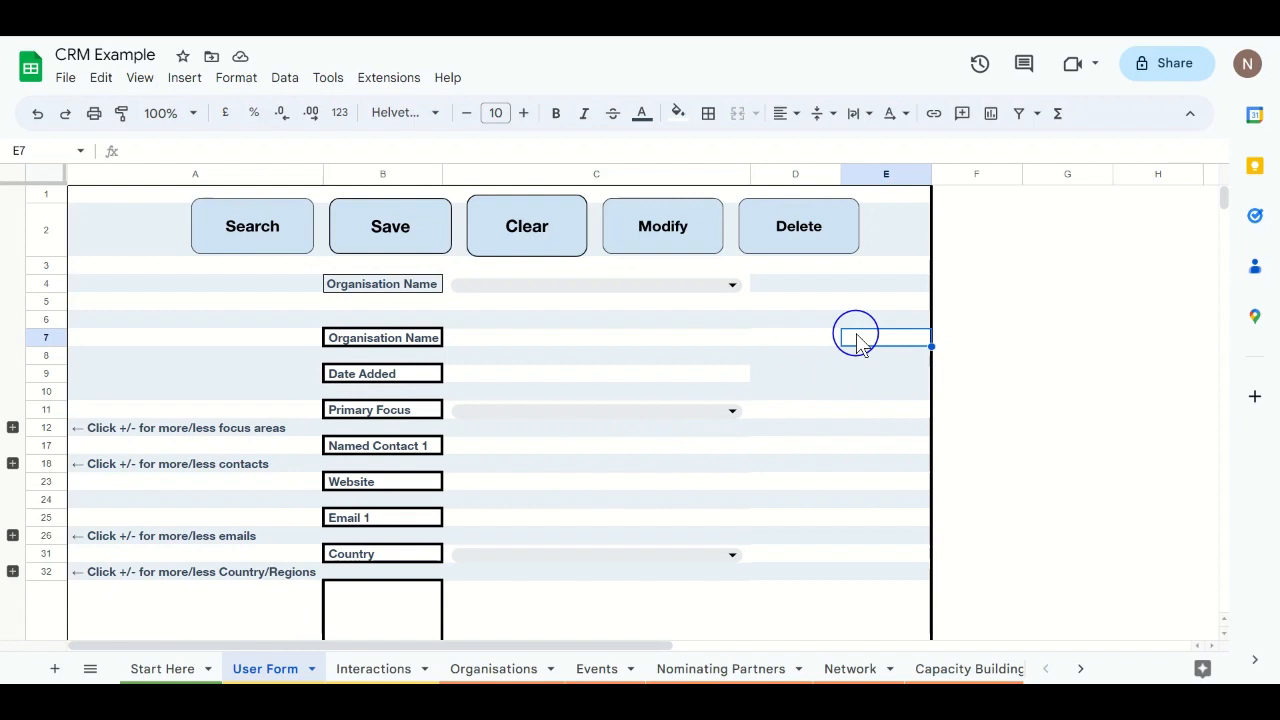
# Step: Enter 'RLI Consulting' as the Organisation Name in C7
pyautogui.click(577, 345)
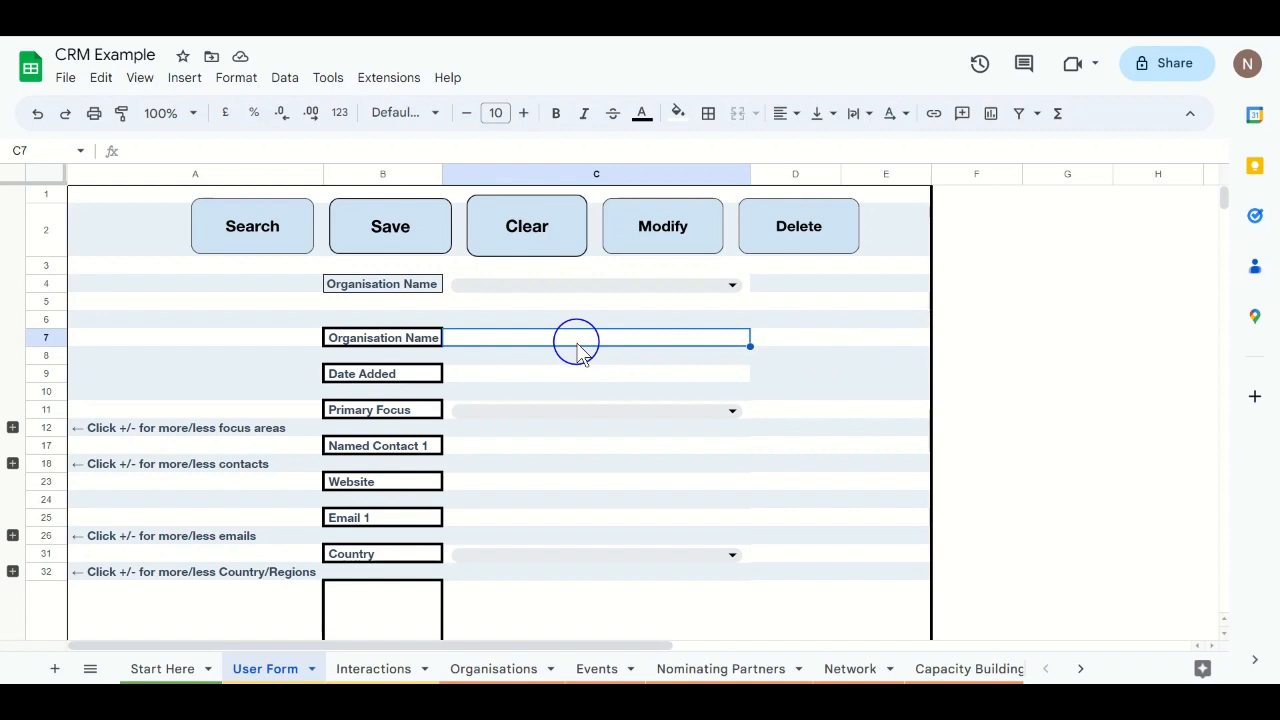
pyautogui.write('RLI CO')
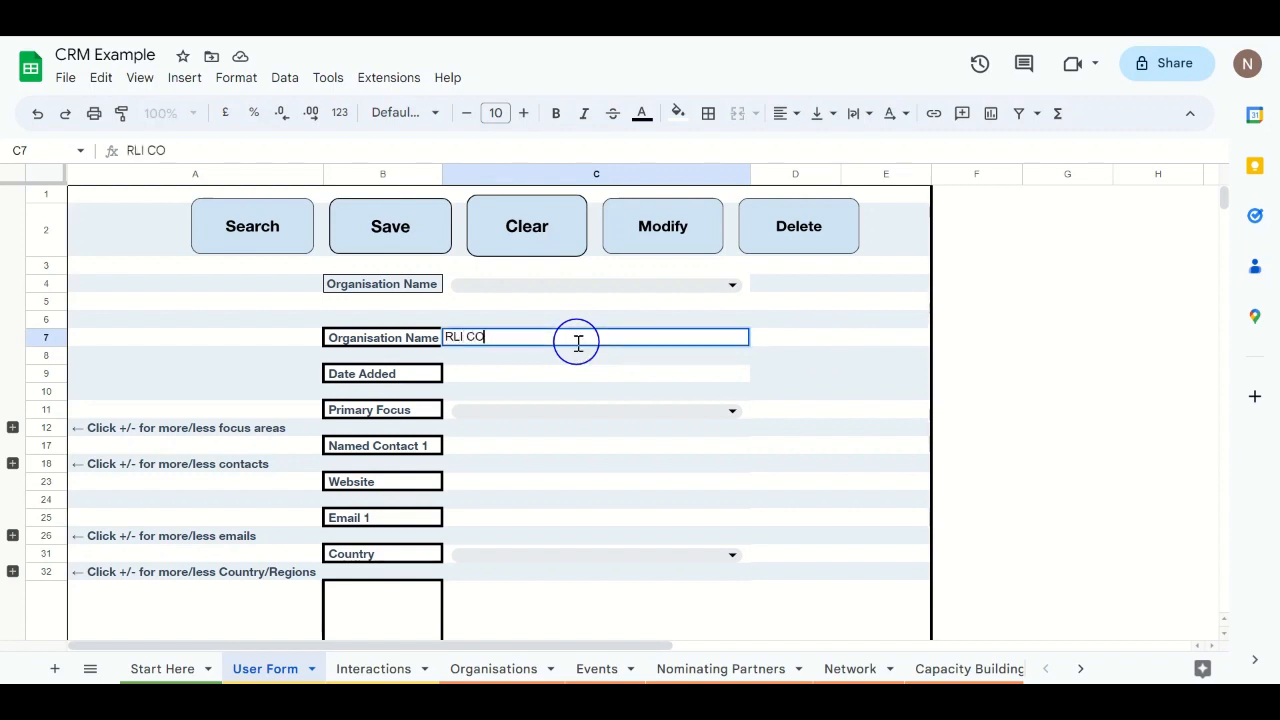
pyautogui.write('nsu')
pyautogui.press('BackSpace')
pyautogui.press('BackSpace')
pyautogui.press('BackSpace')
pyautogui.press('BackSpace')
pyautogui.write('onsulting')
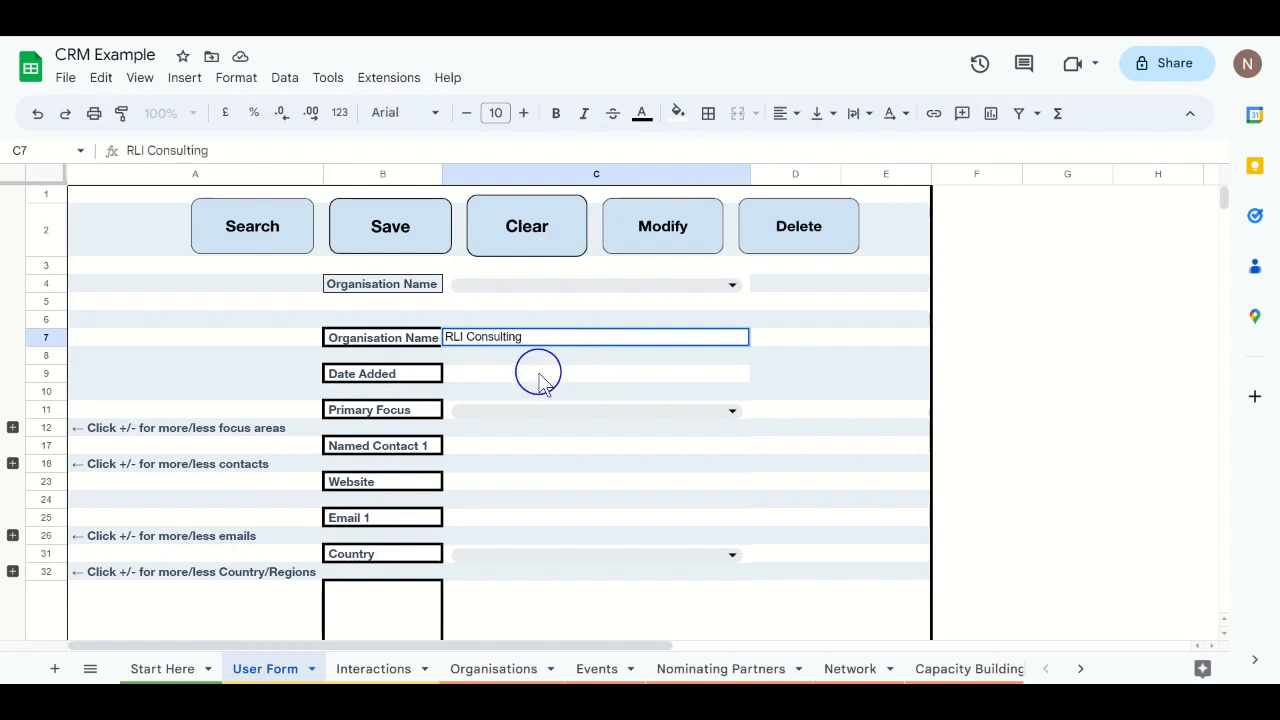
# Step: Set Date Added to 12/04/2023 and Primary Focus to Environment, then expand the Focus 2 and 3 rows
pyautogui.doubleClick(537, 373)
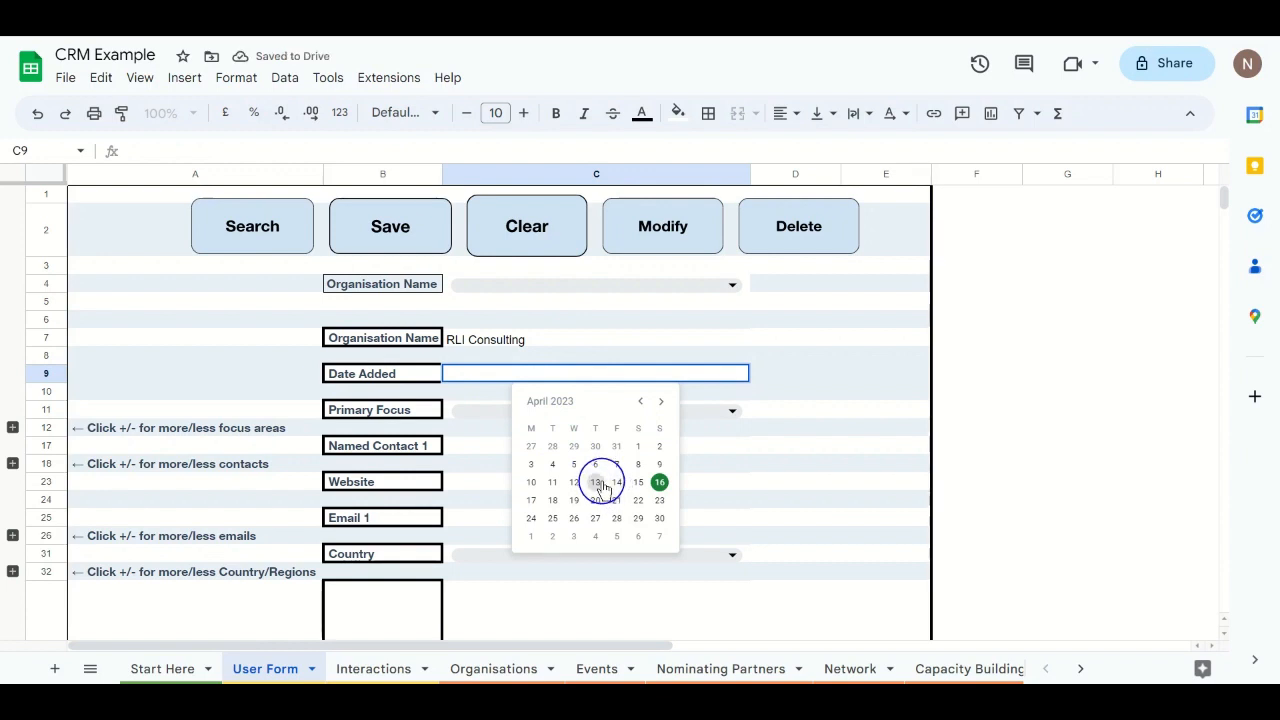
pyautogui.click(574, 482)
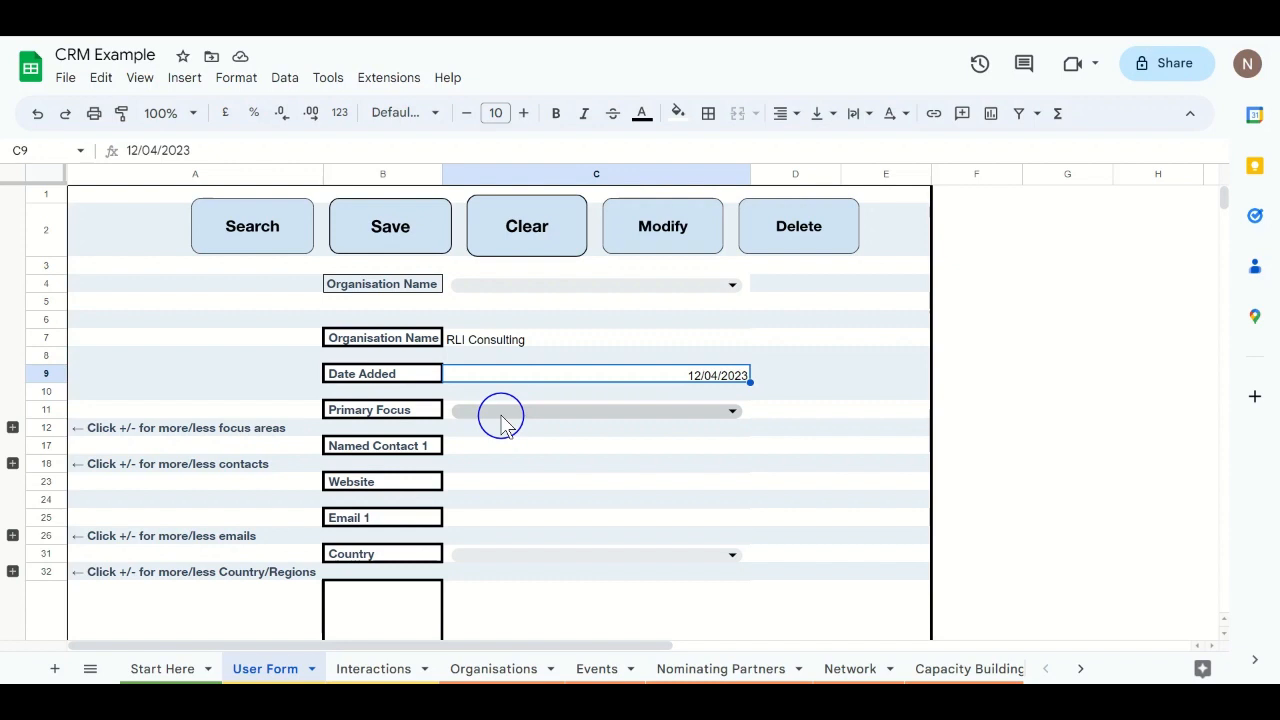
pyautogui.click(501, 415)
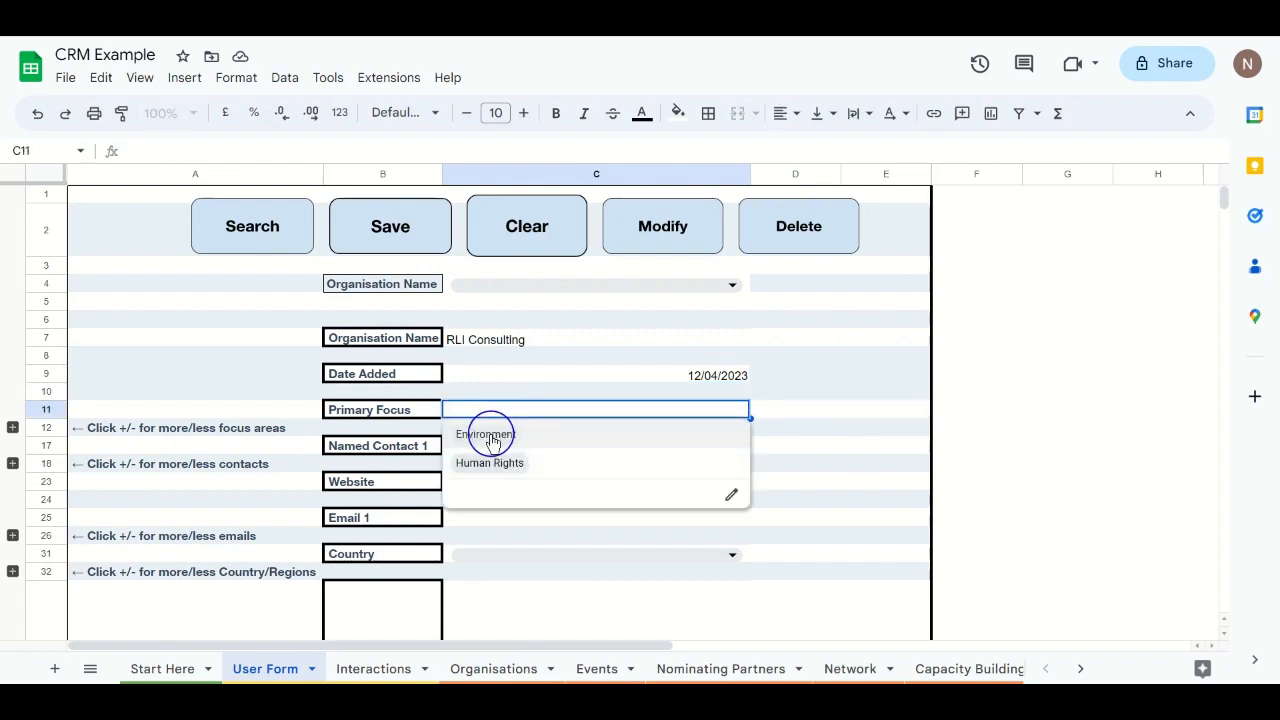
pyautogui.click(491, 441)
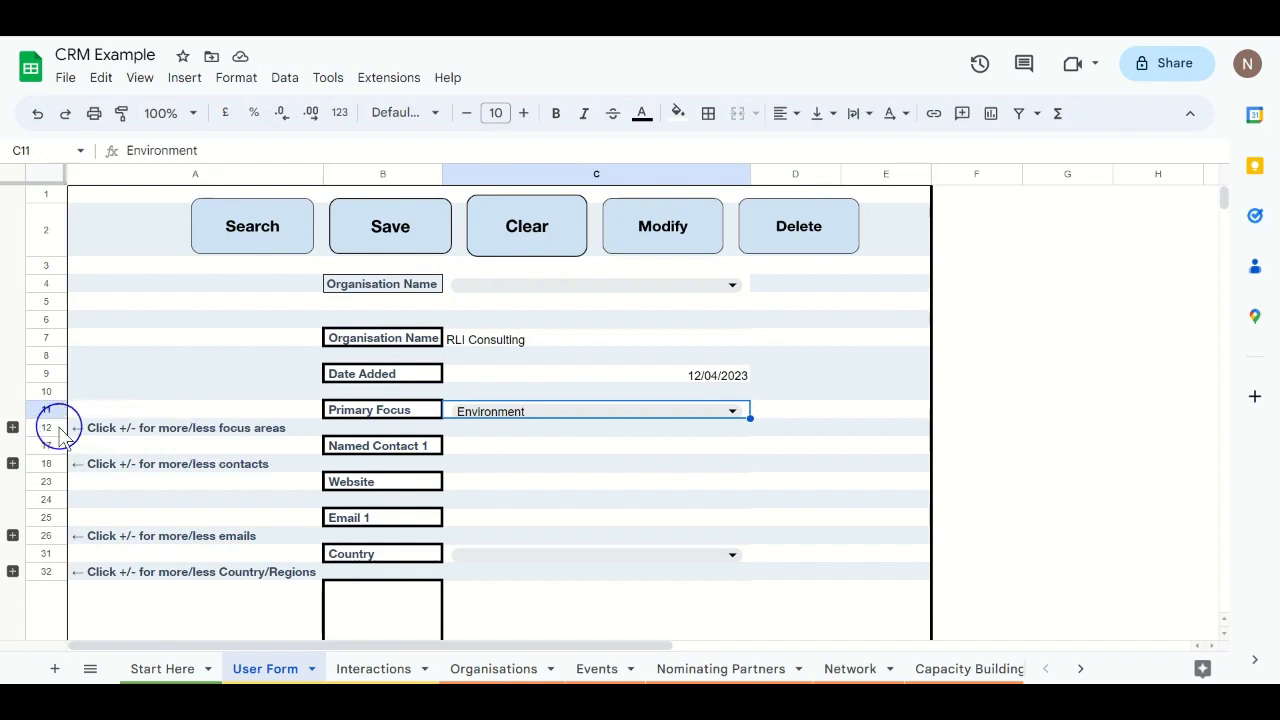
pyautogui.click(13, 428)
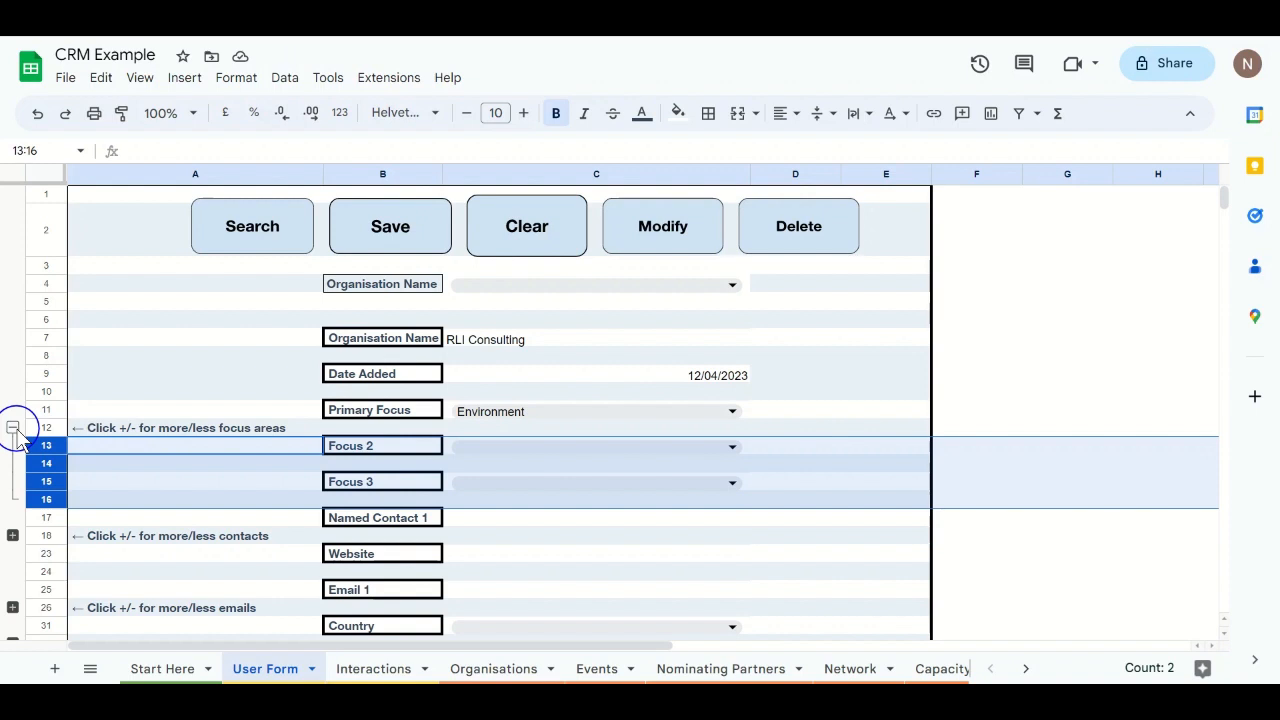
# Step: Collapse the extra focus rows and enter the contact's full name in Named Contact 1
pyautogui.click(13, 428)
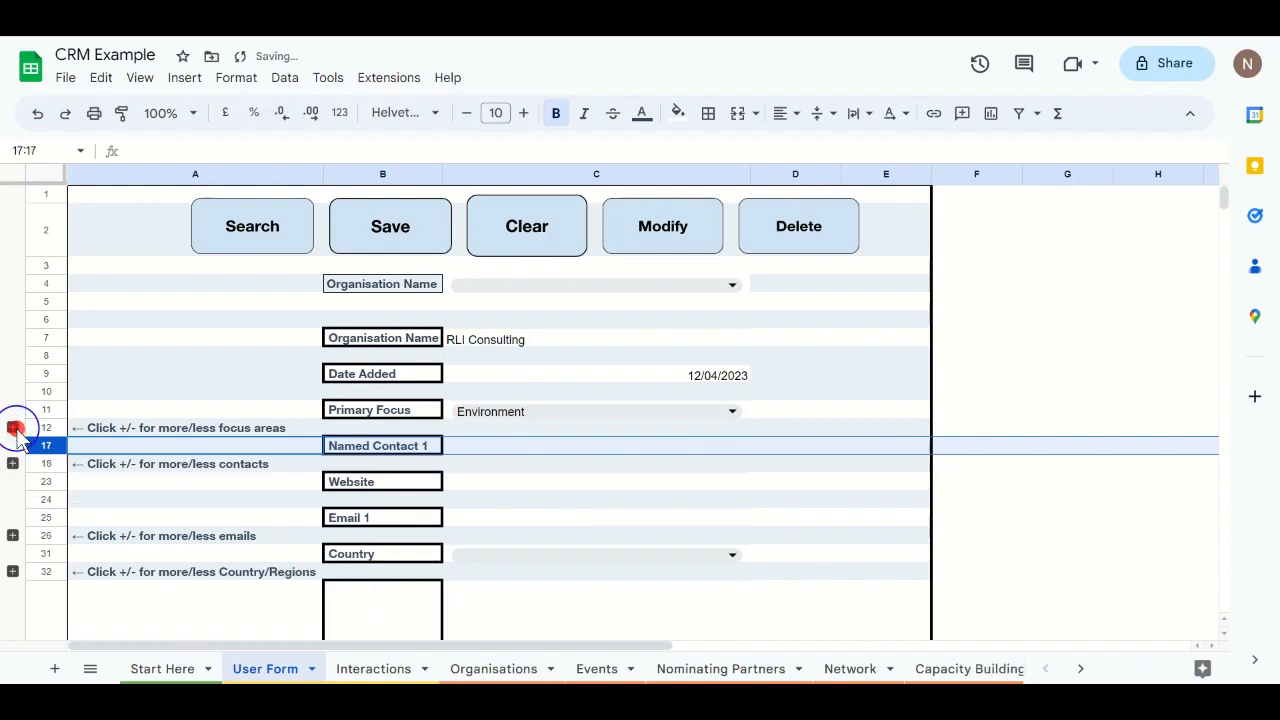
pyautogui.click(528, 452)
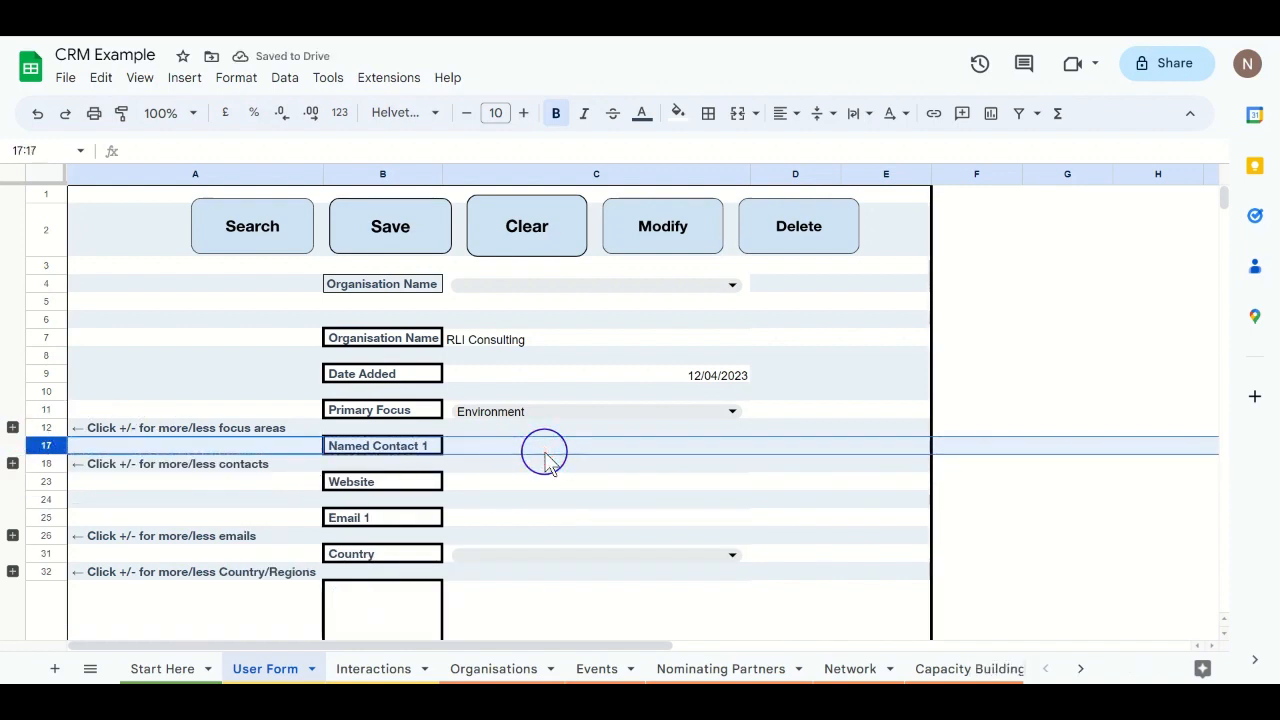
pyautogui.write('N')
pyautogui.press('Escape')
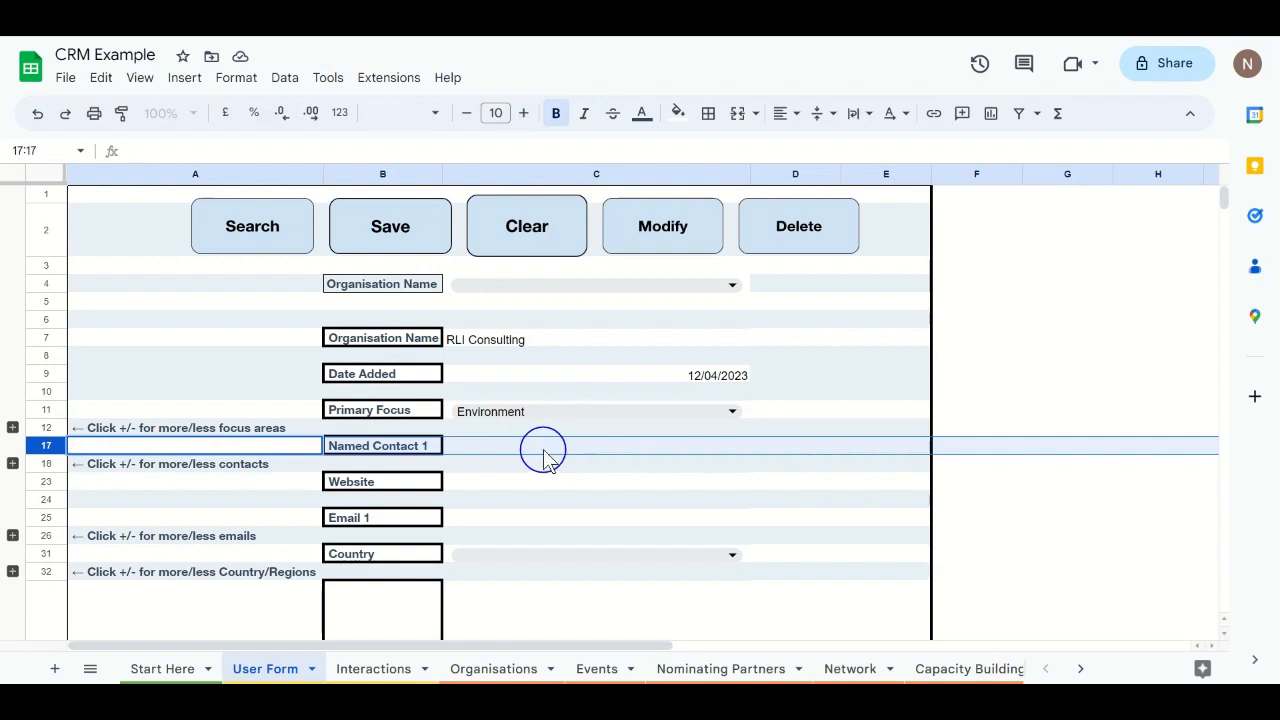
pyautogui.click(544, 448)
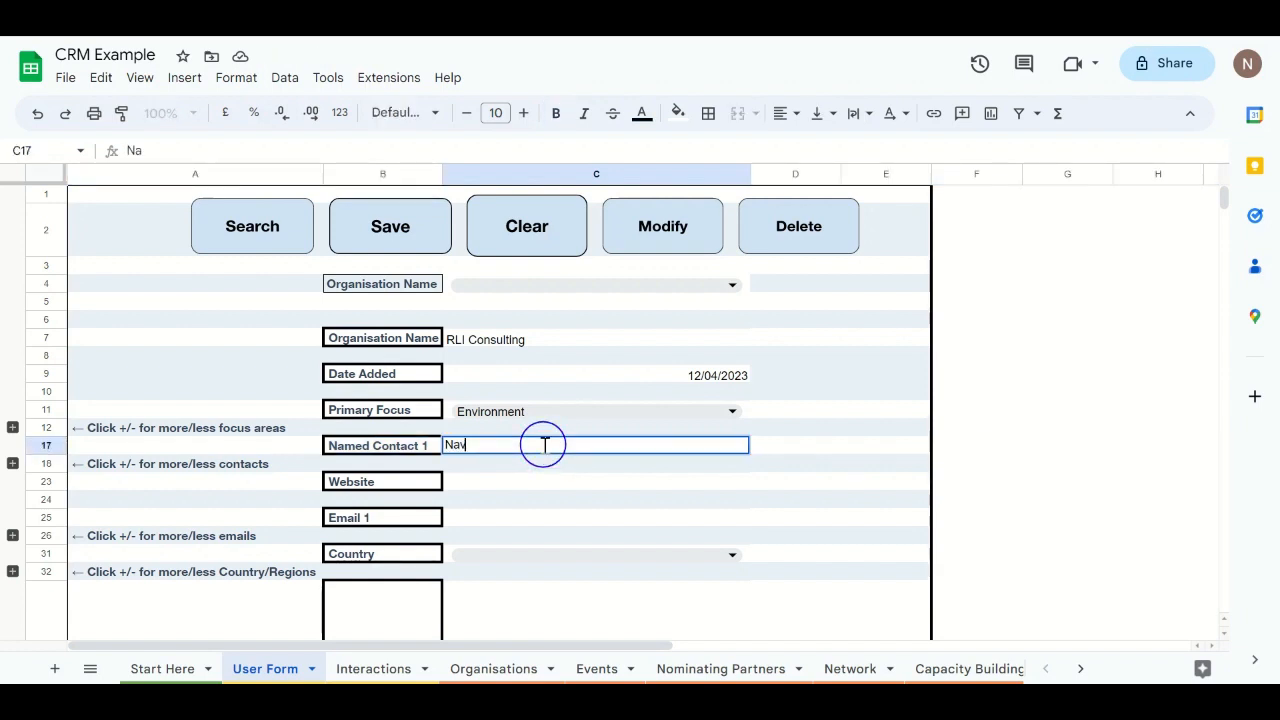
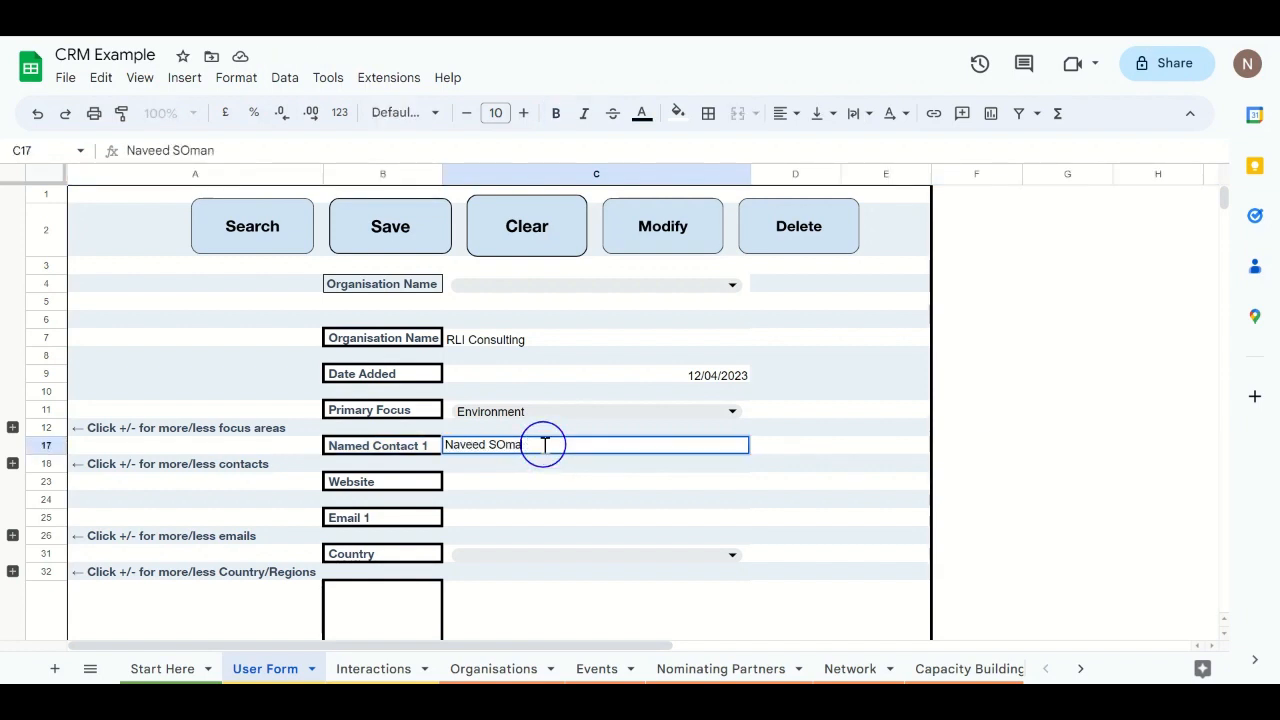
pyautogui.write('omani')
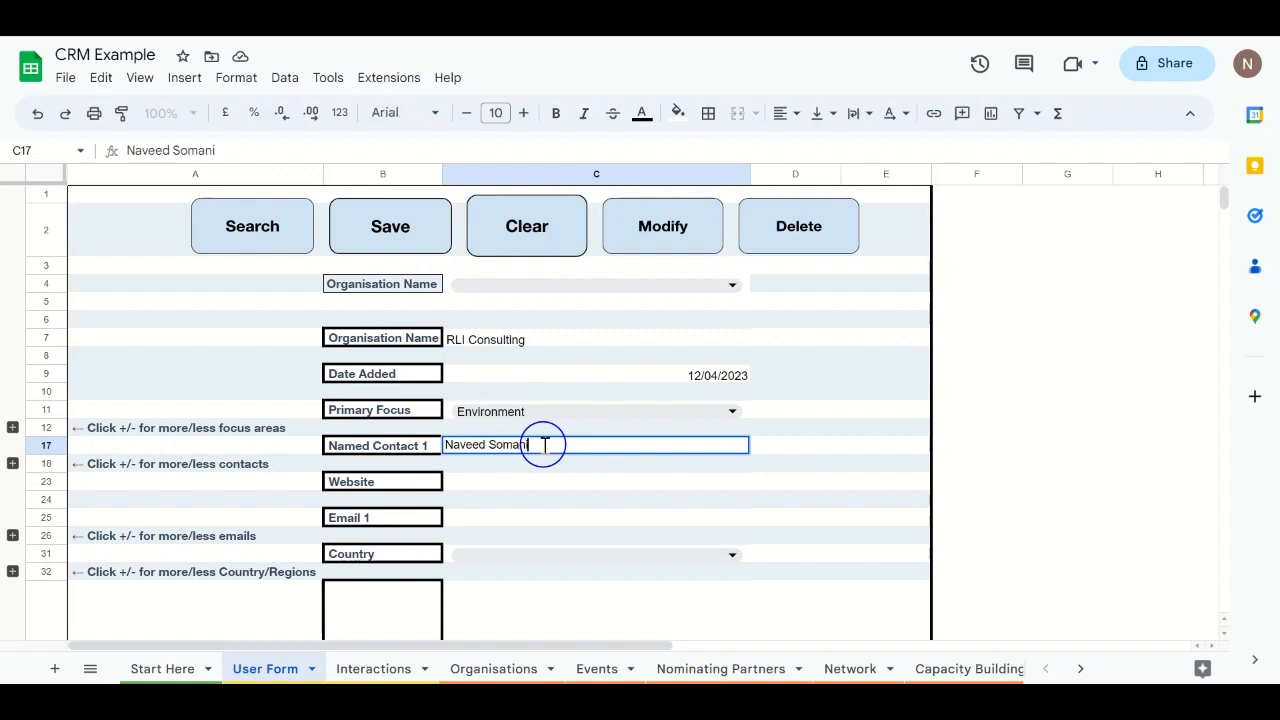
pyautogui.click(835, 450)
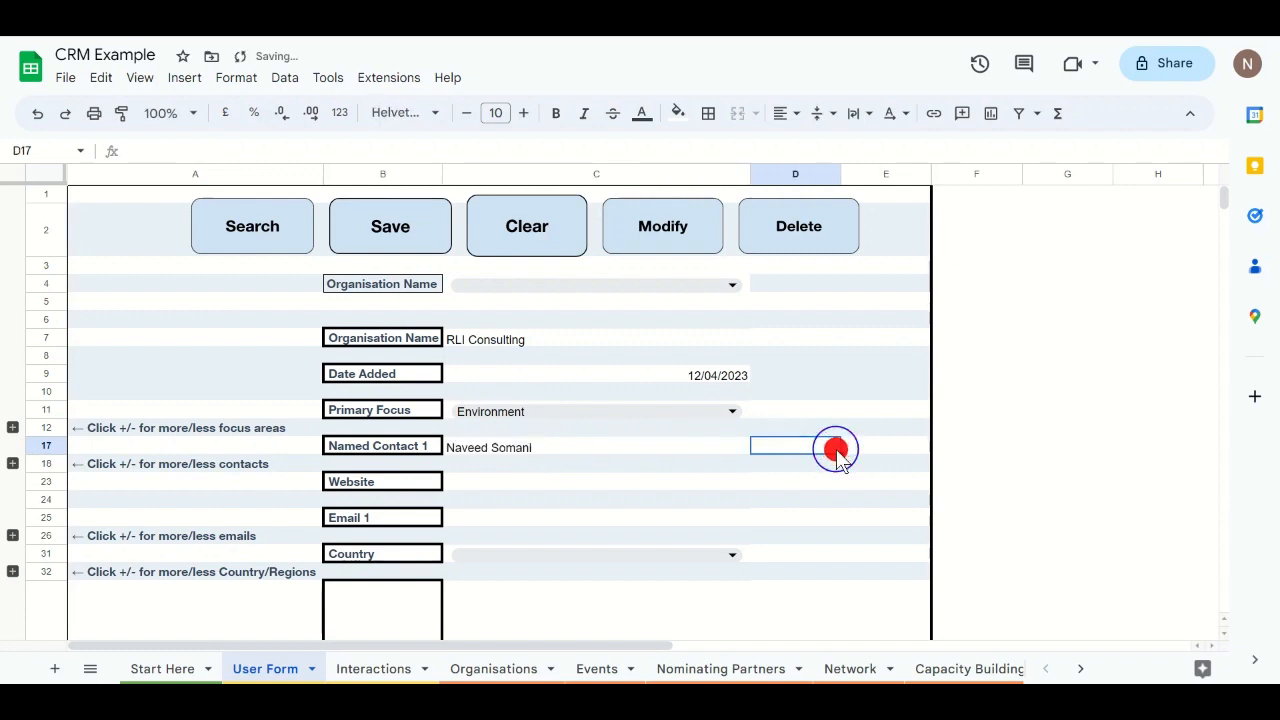
# Step: Enter rliconsulting.co.uk in the Website field
pyautogui.click(520, 488)
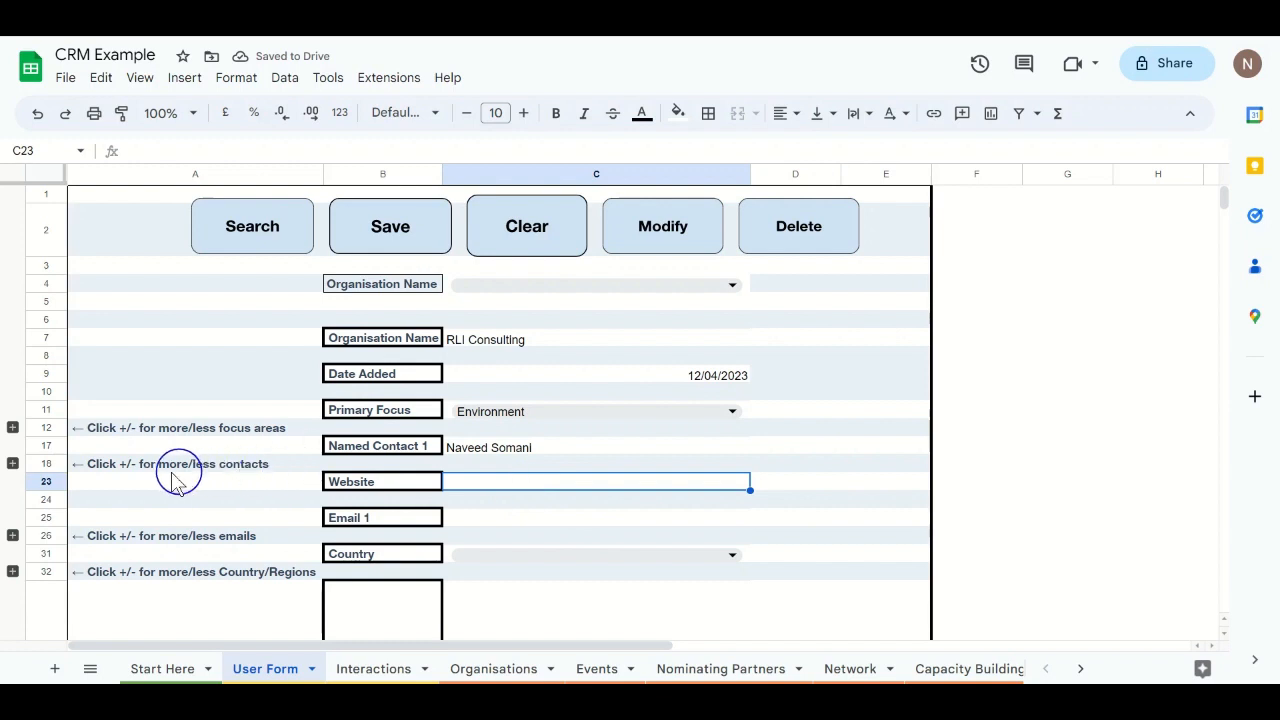
pyautogui.click(13, 464)
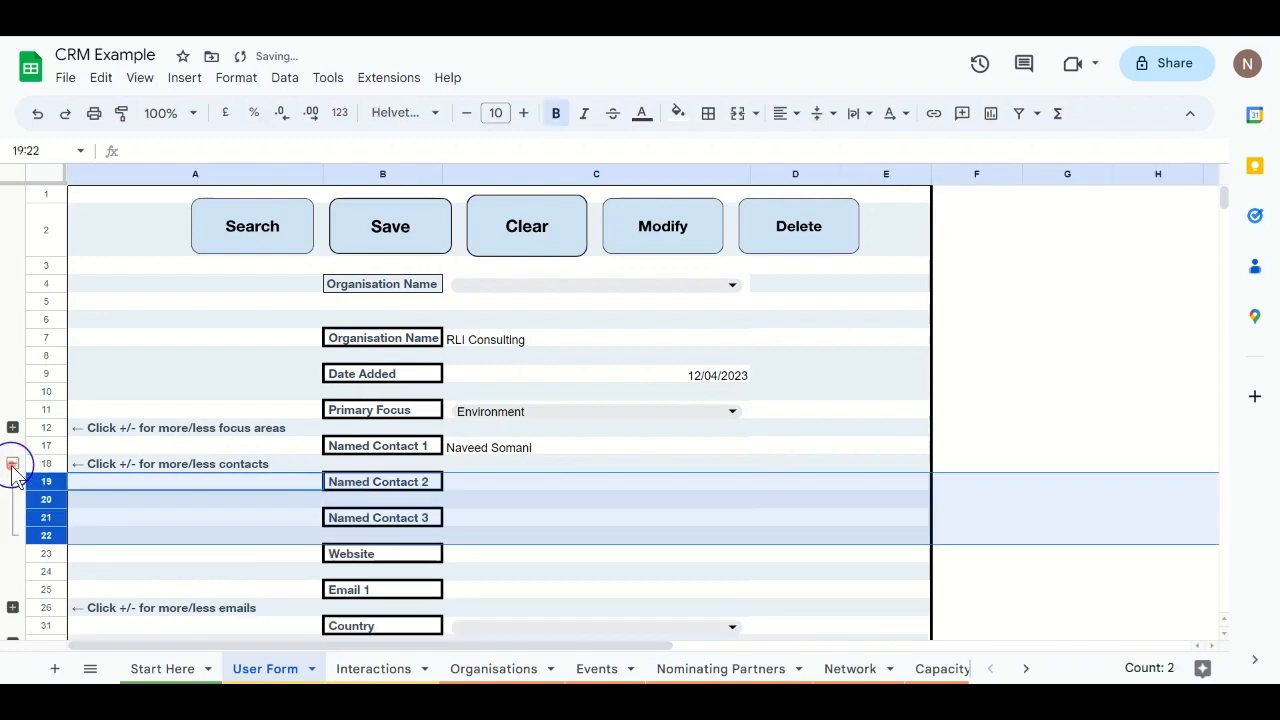
pyautogui.click(13, 464)
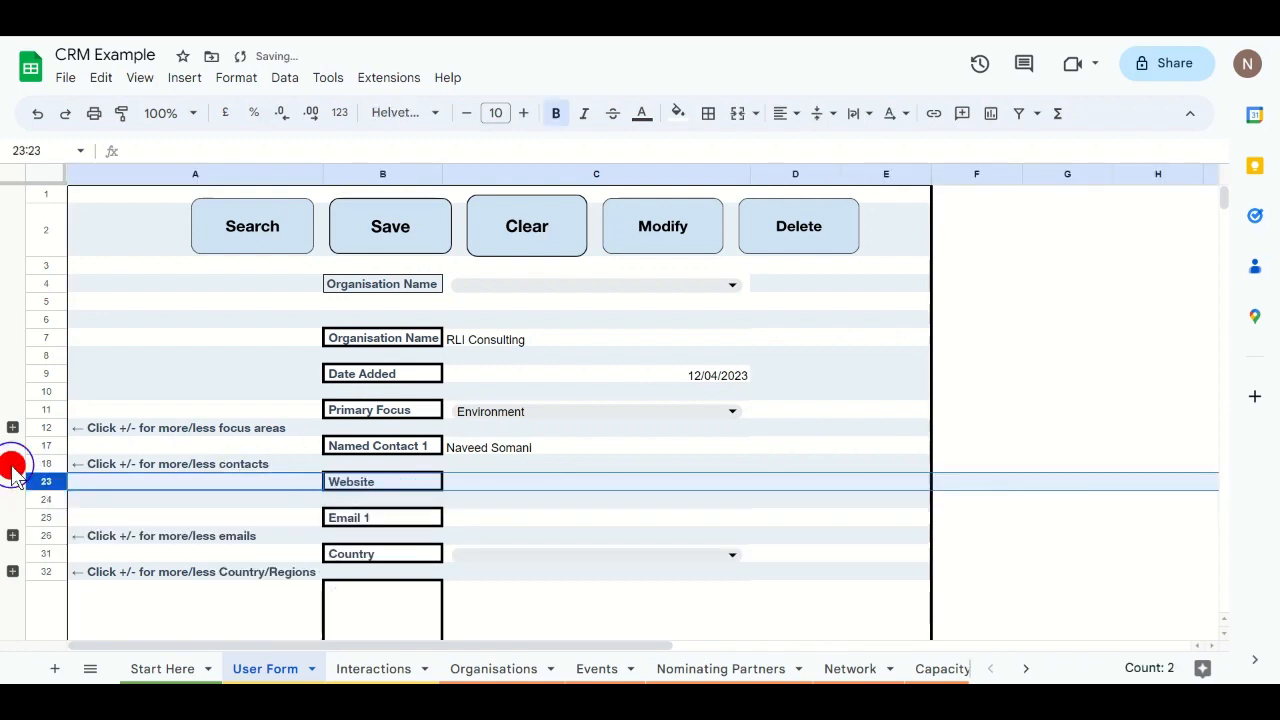
pyautogui.click(526, 487)
pyautogui.write('R')
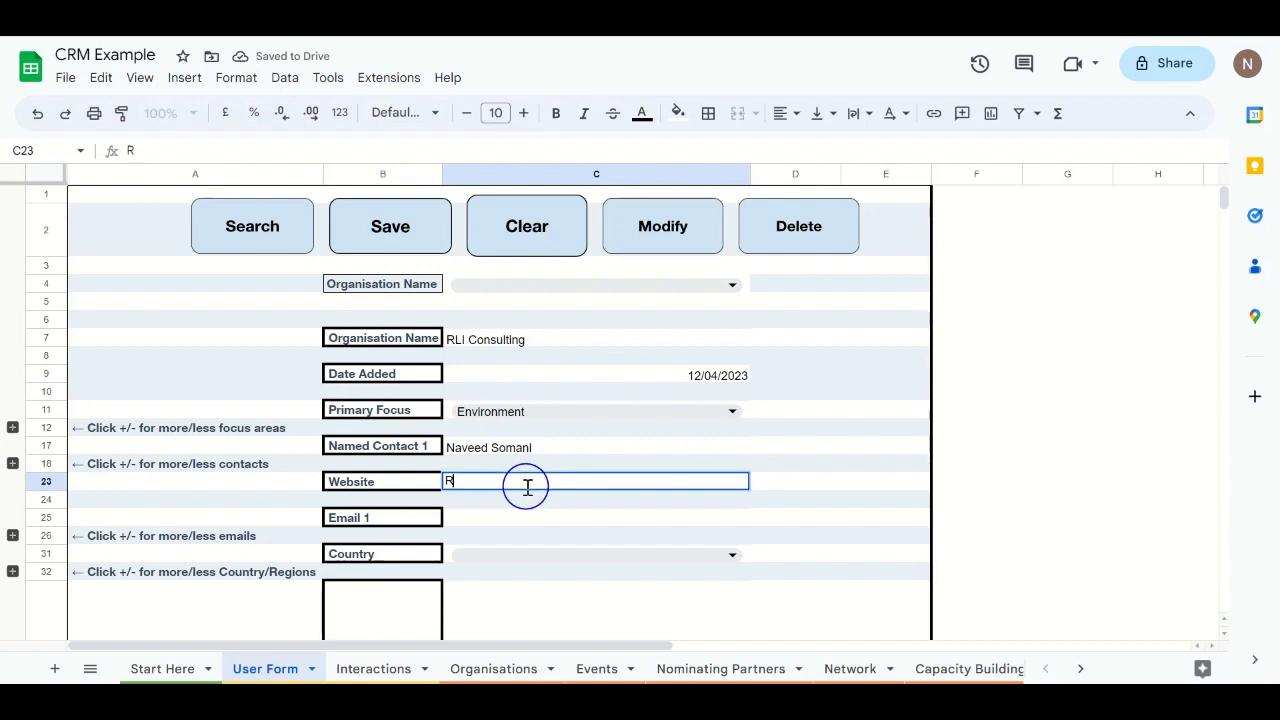
pyautogui.press('BackSpace')
pyautogui.write('rl')
pyautogui.press('BackSpace')
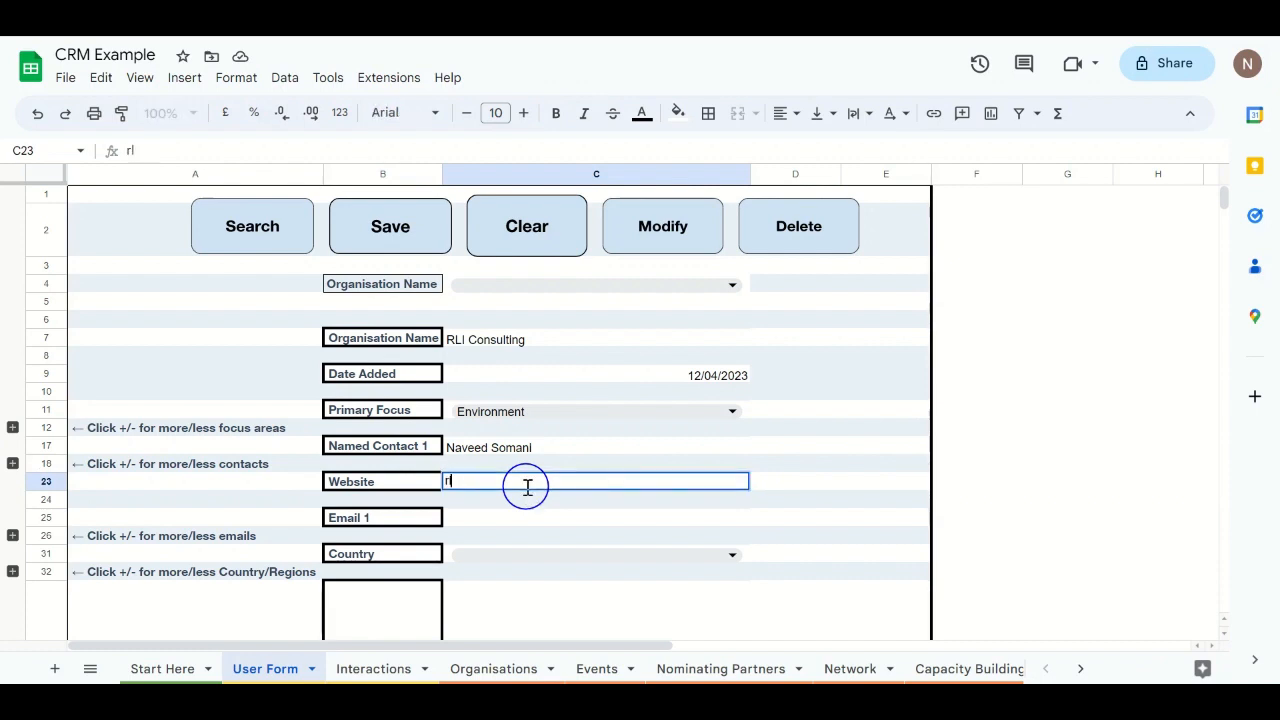
pyautogui.write('liconsulting.co.uk')
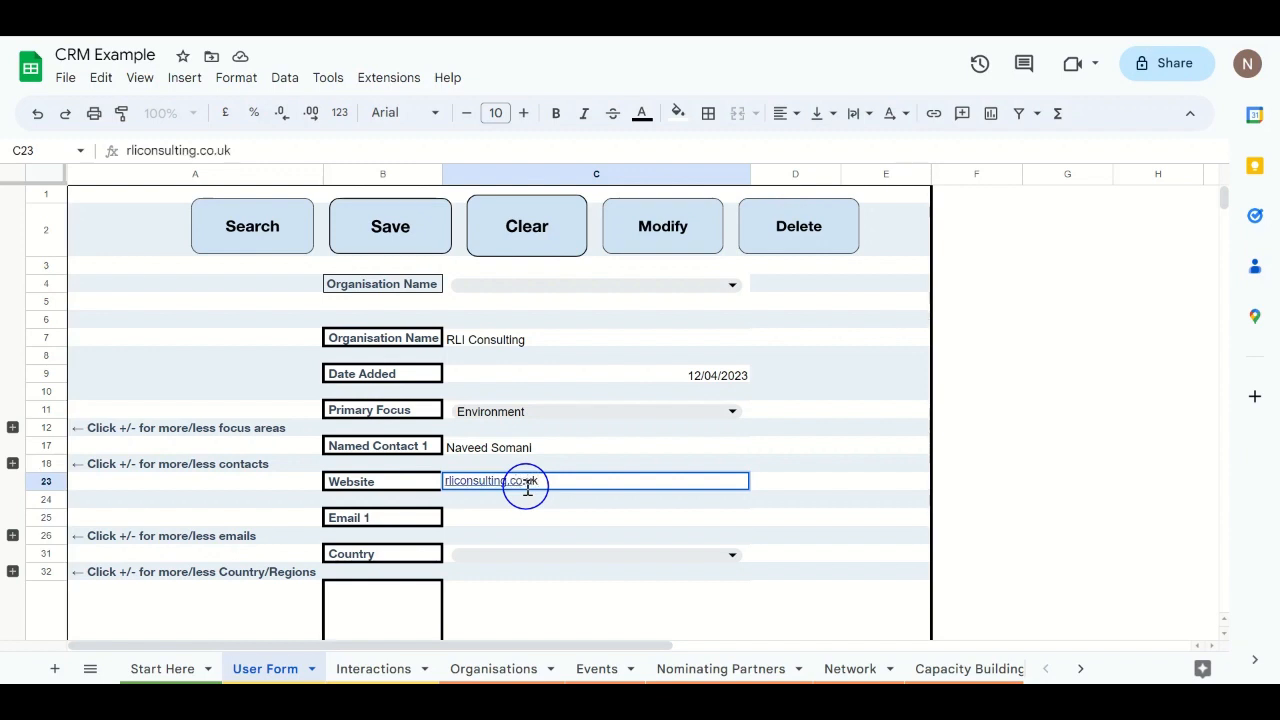
pyautogui.press('Return')
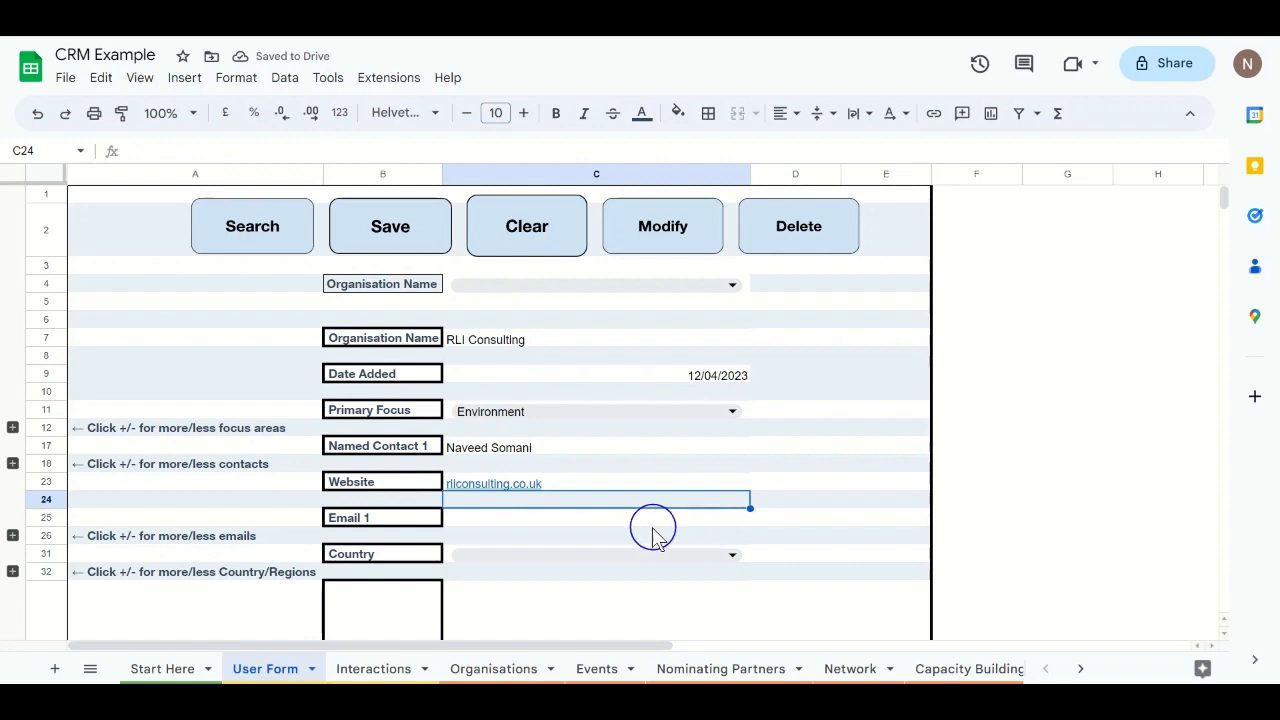
# Step: Clear the website link from the Website cell C23
pyautogui.moveTo(497, 488)
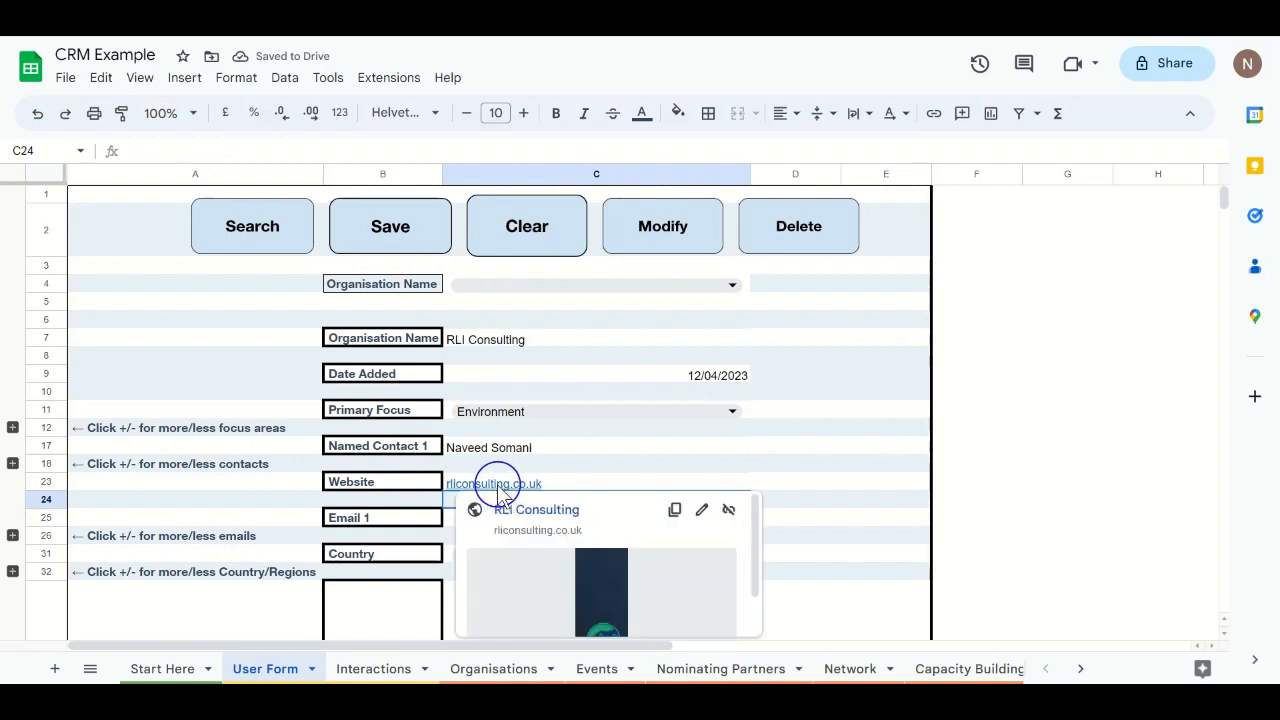
pyautogui.click(568, 484)
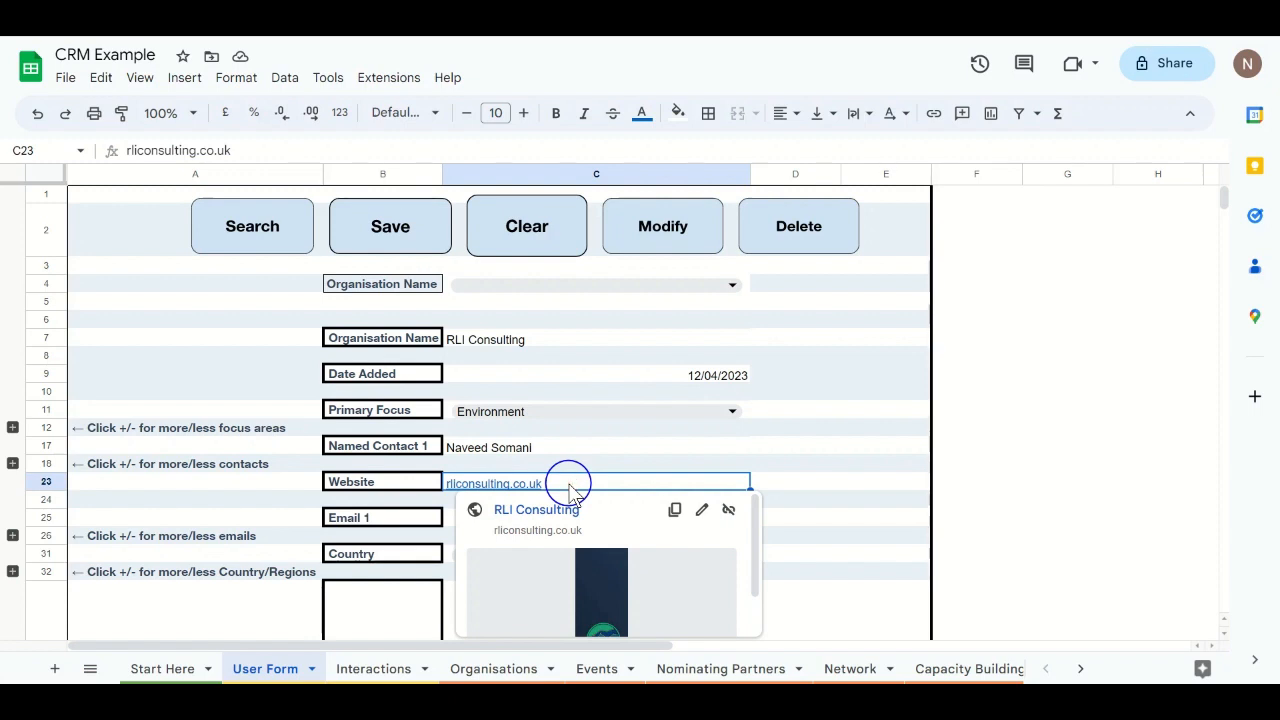
pyautogui.press('Delete')
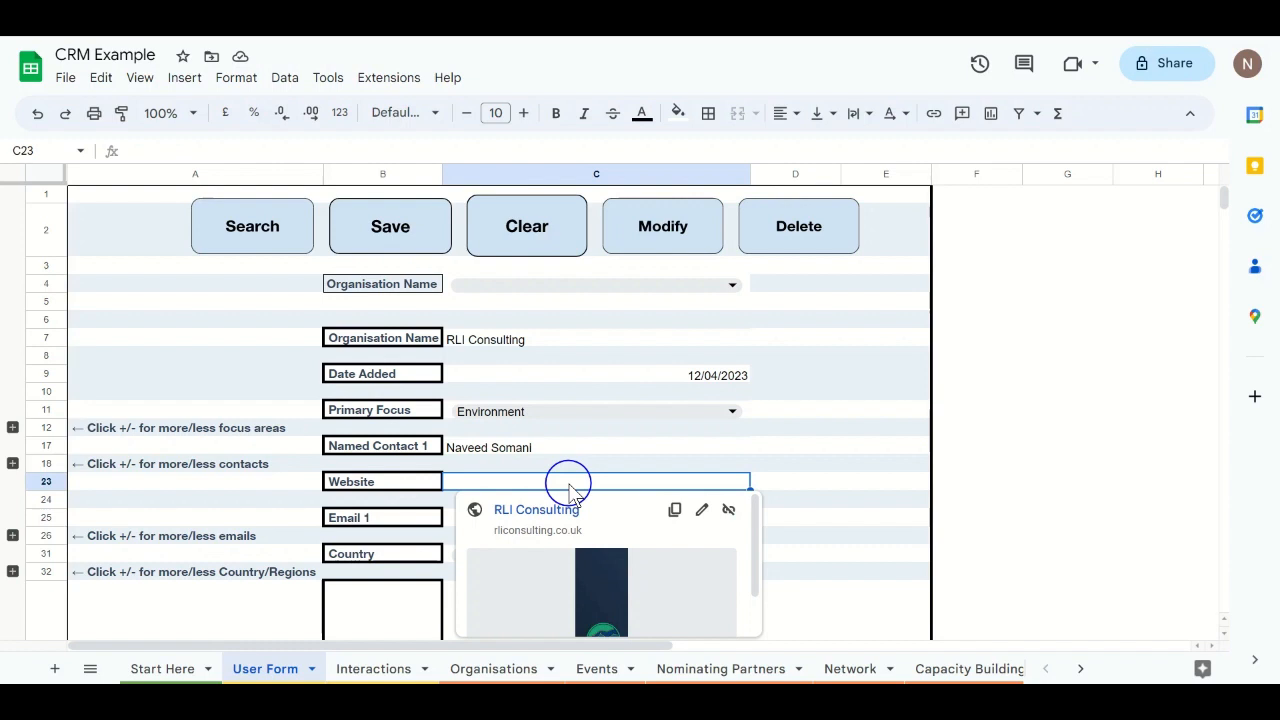
# Step: Enter 'not a url' in the Website field to show the URL validation warning
pyautogui.write('not ')
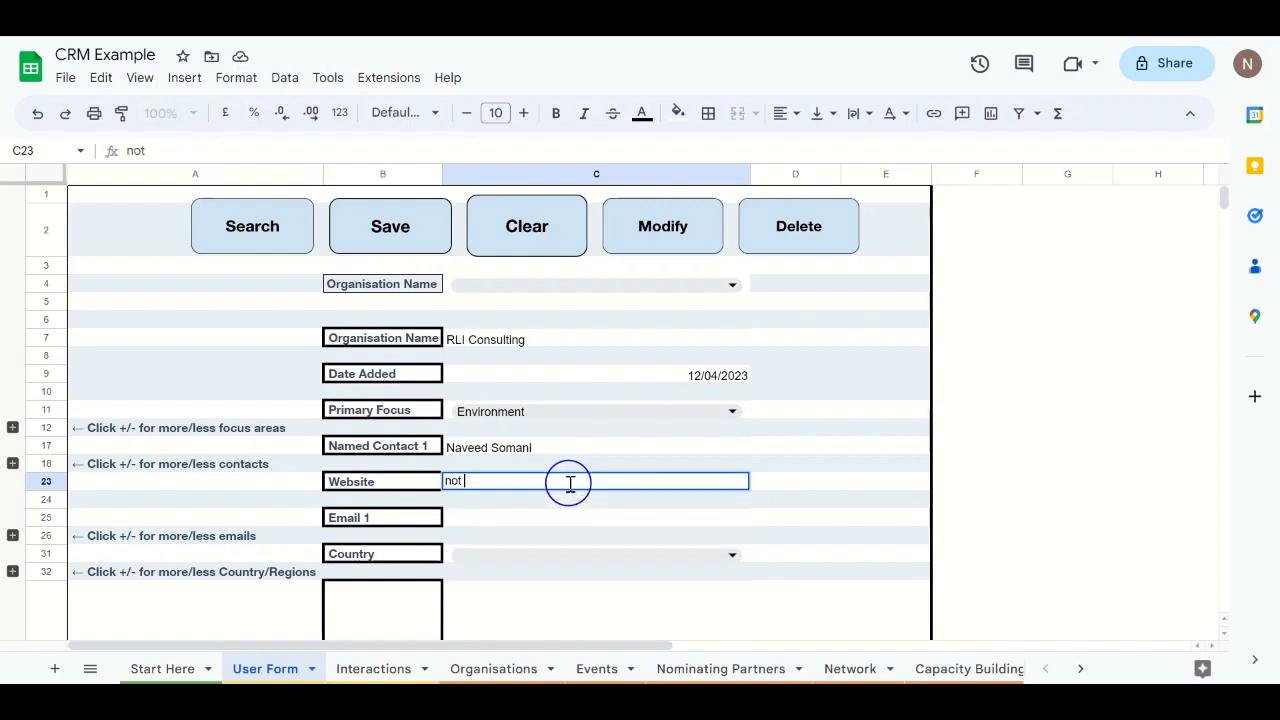
pyautogui.write('url')
pyautogui.press('BackSpace')
pyautogui.press('BackSpace')
pyautogui.write('t a url')
pyautogui.press('Return')
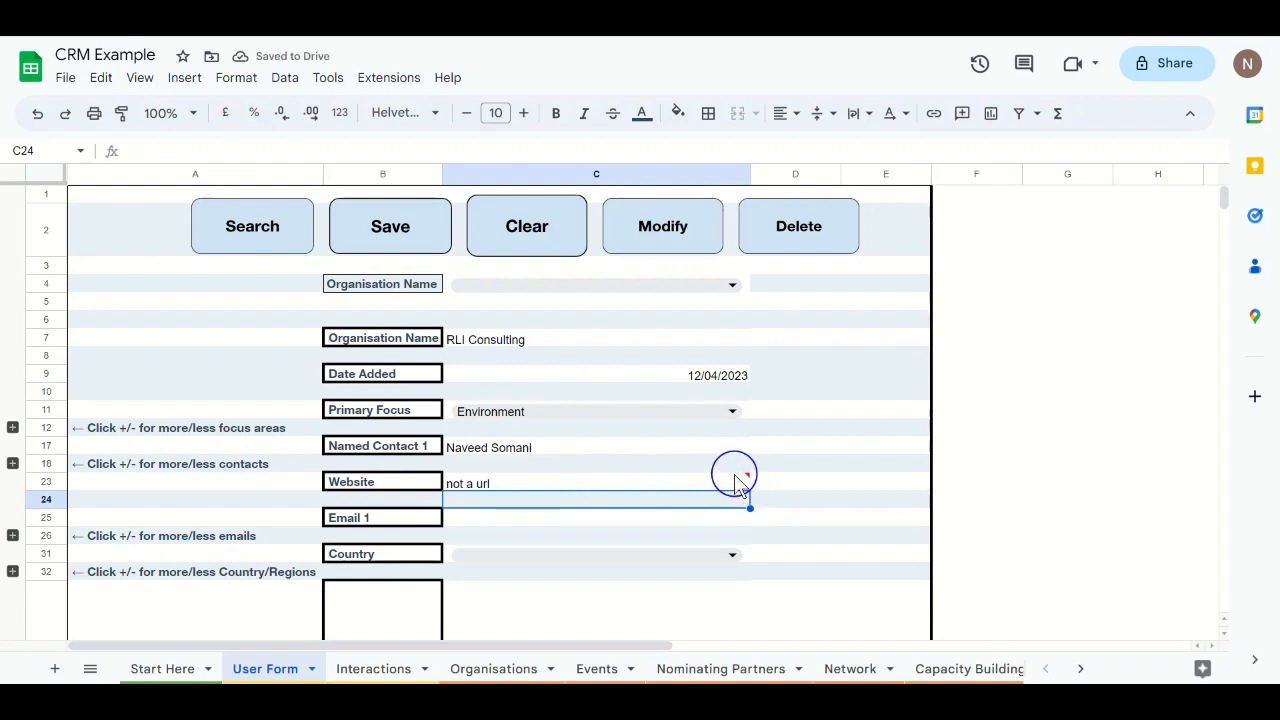
pyautogui.moveTo(737, 484)
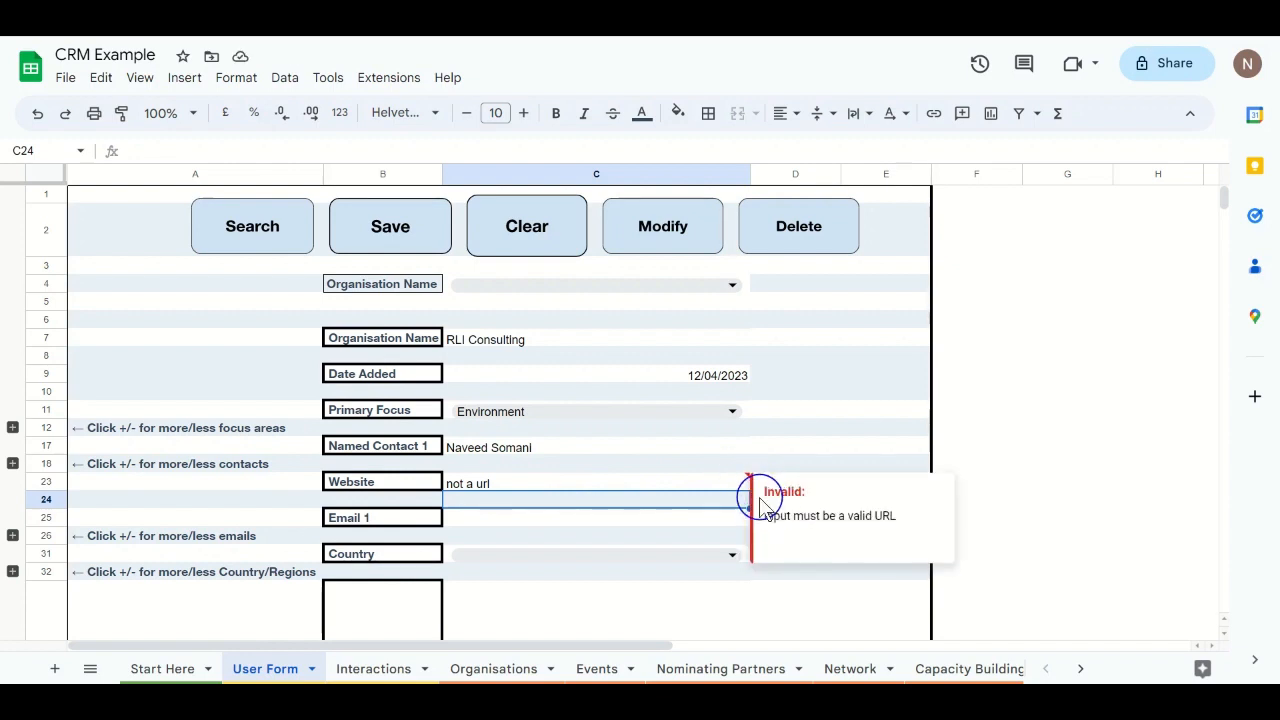
pyautogui.click(704, 484)
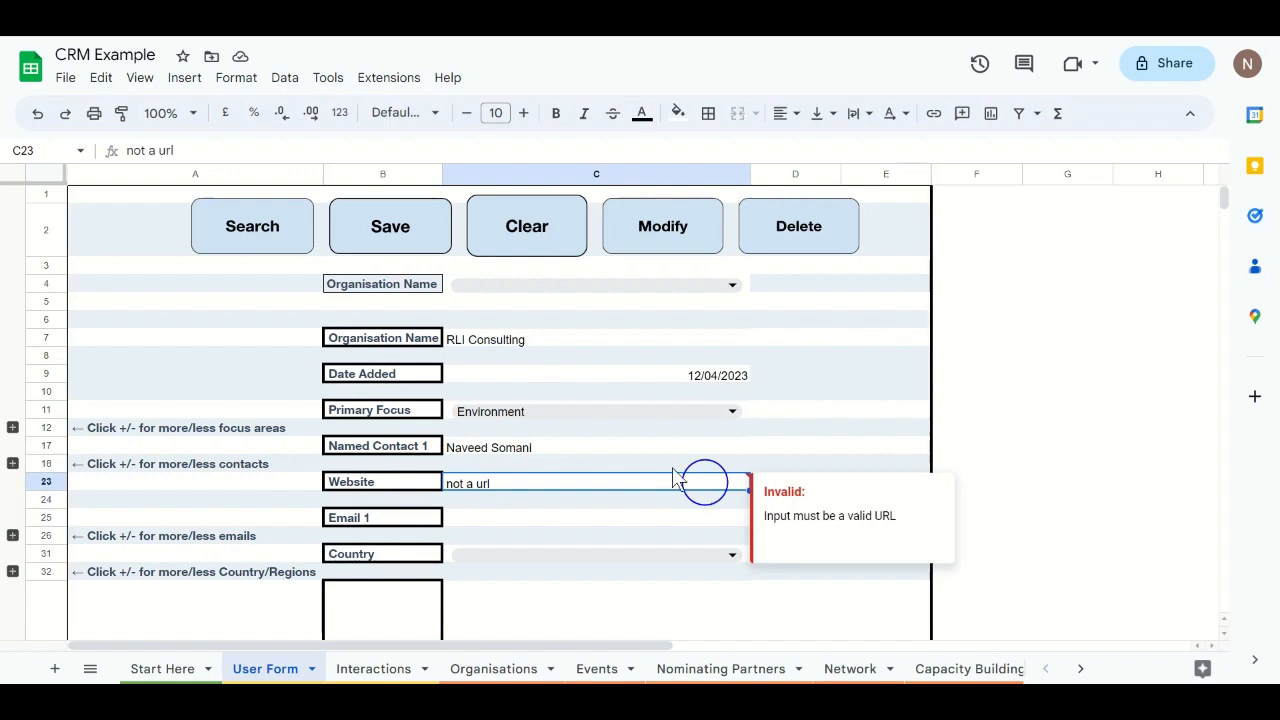
# Step: Undo twice to restore rliconsulting.co.uk in the Website field
pyautogui.click(42, 118)
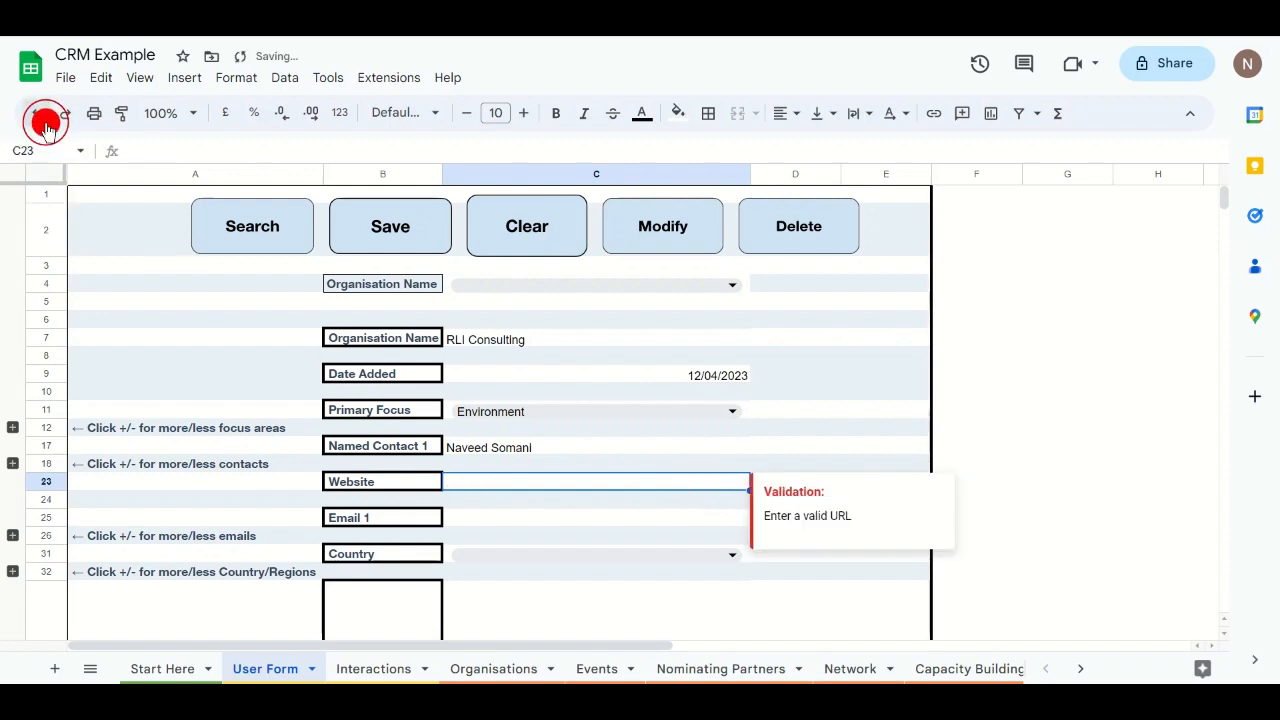
pyautogui.click(40, 118)
pyautogui.moveTo(645, 485)
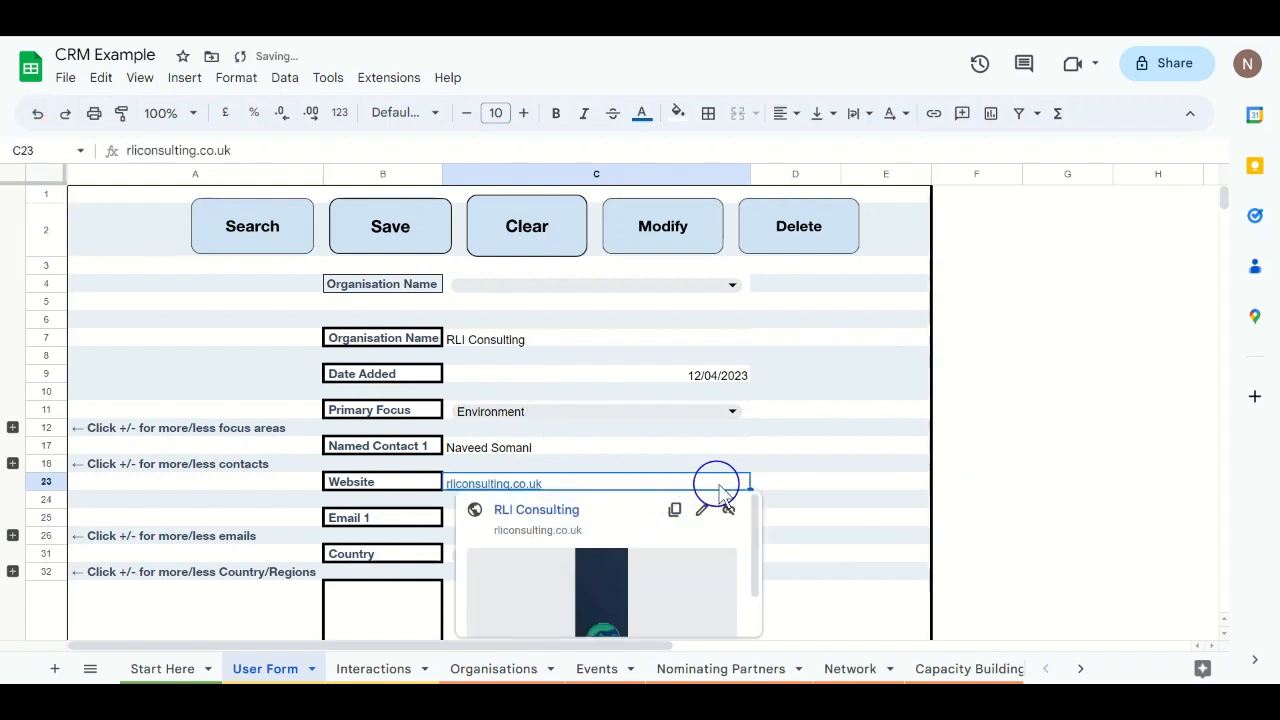
pyautogui.click(795, 463)
# Step: Fill in the contact's e-mail address in the Email 1 field
pyautogui.click(592, 518)
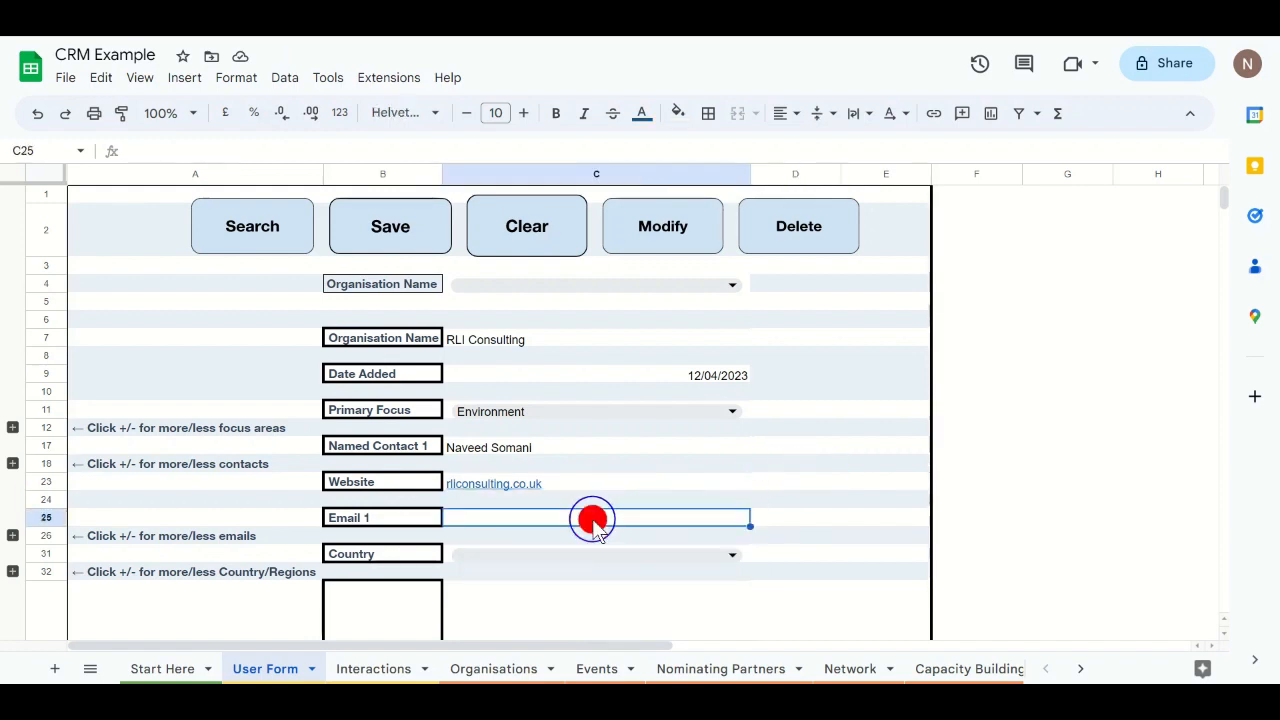
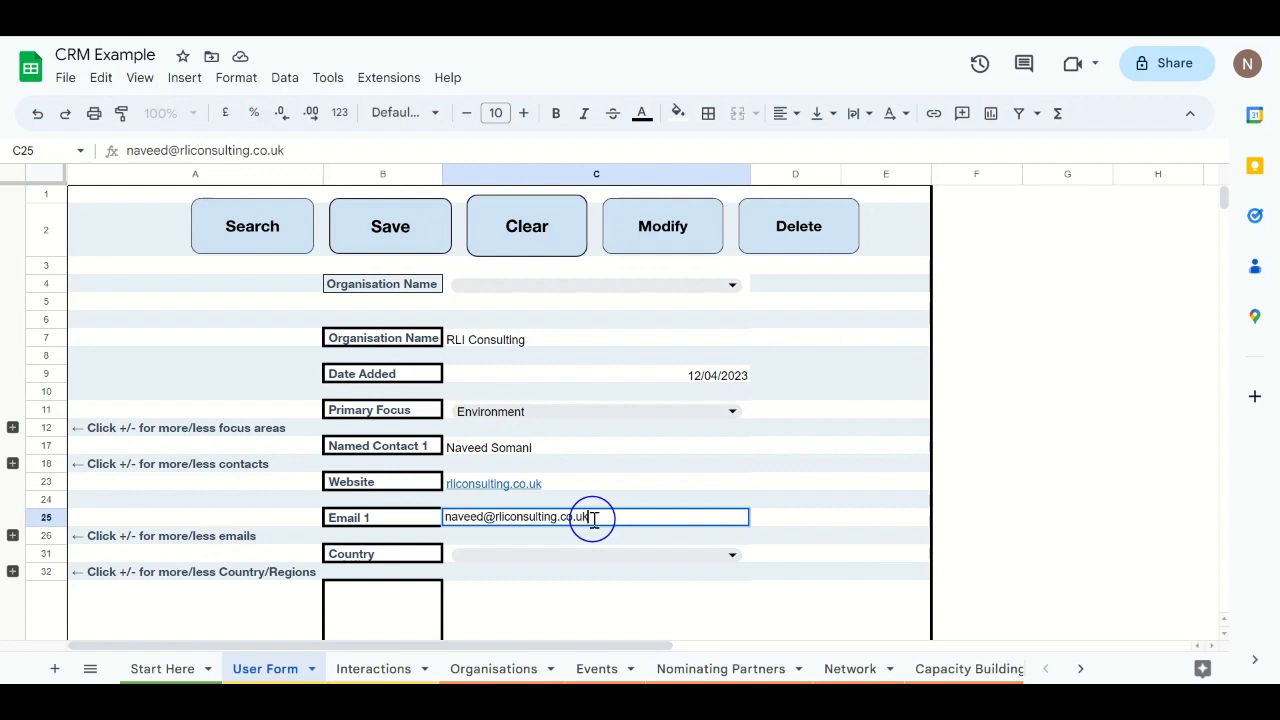
pyautogui.press('Return')
# Step: Set Country to United Kingdom from the dropdown
pyautogui.scroll(-2, 834, 500)
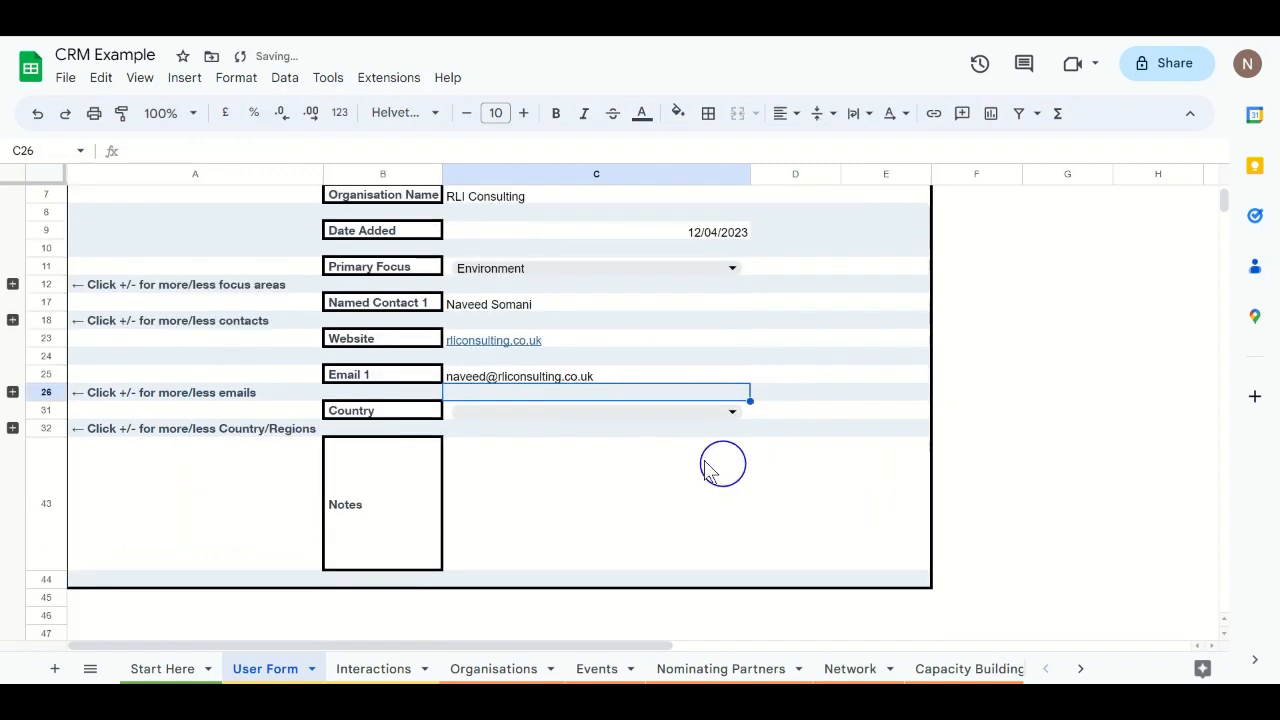
pyautogui.click(13, 393)
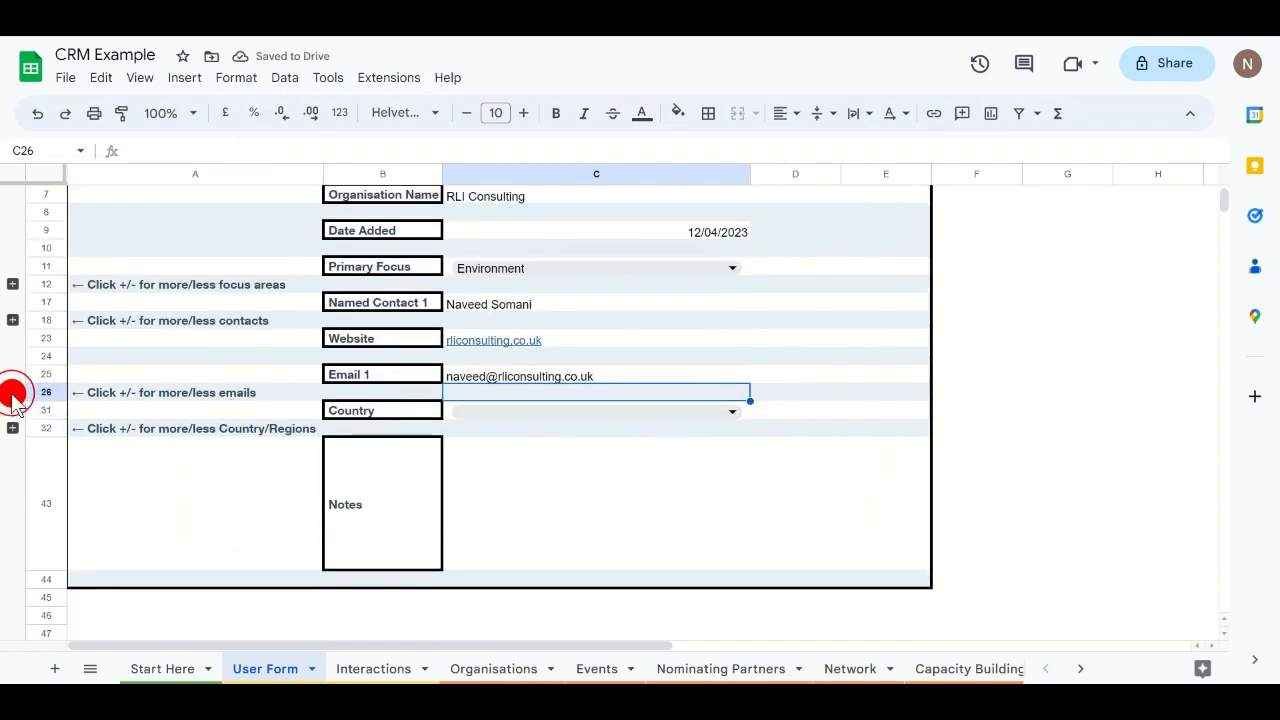
pyautogui.click(13, 393)
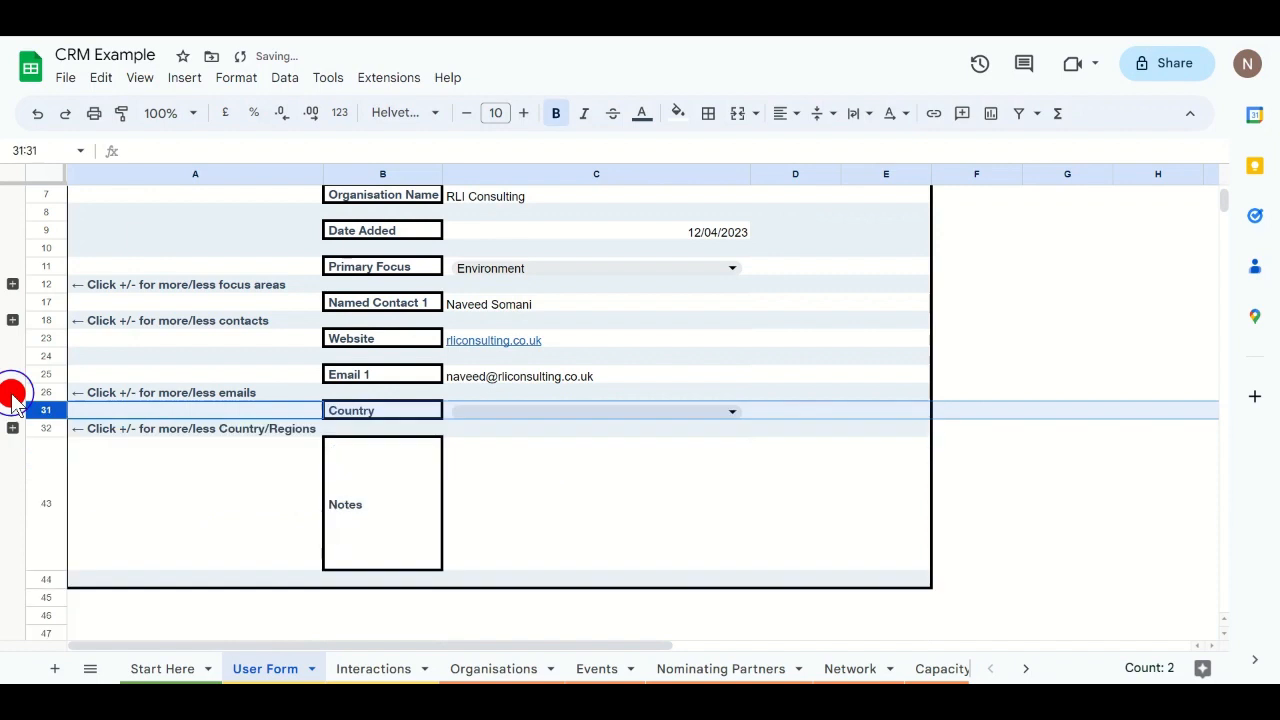
pyautogui.click(593, 413)
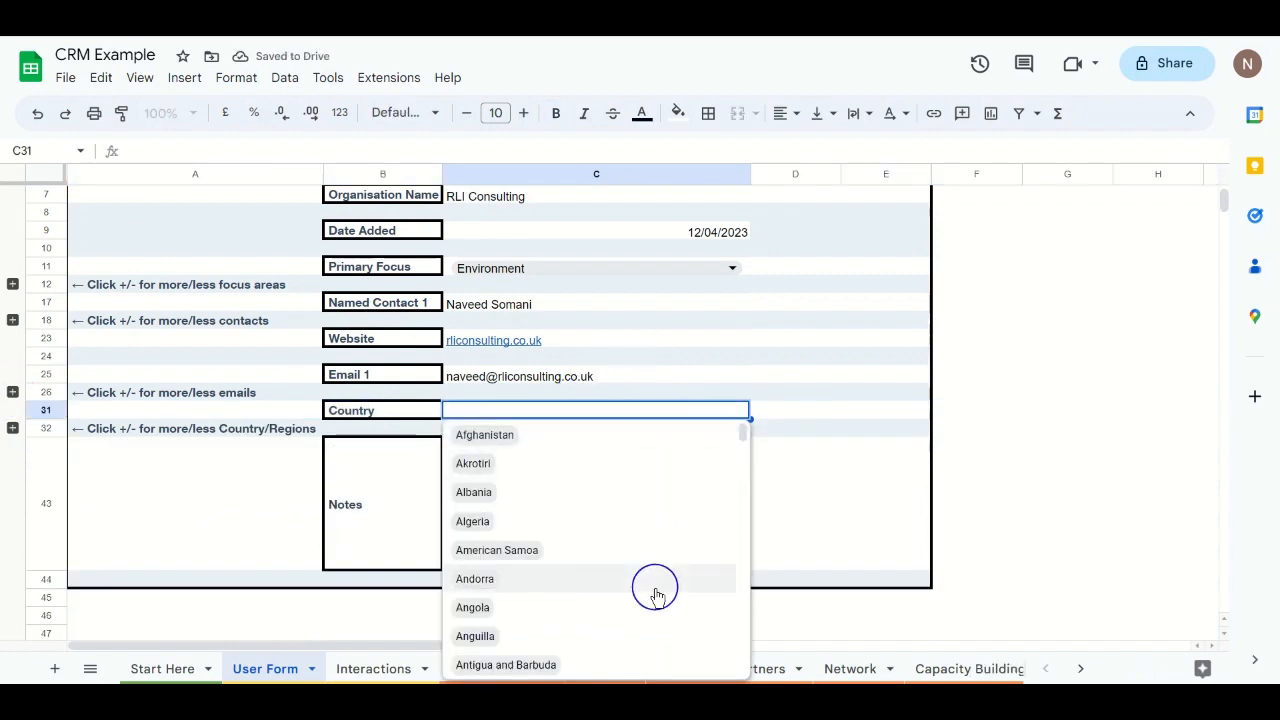
pyautogui.write('uni')
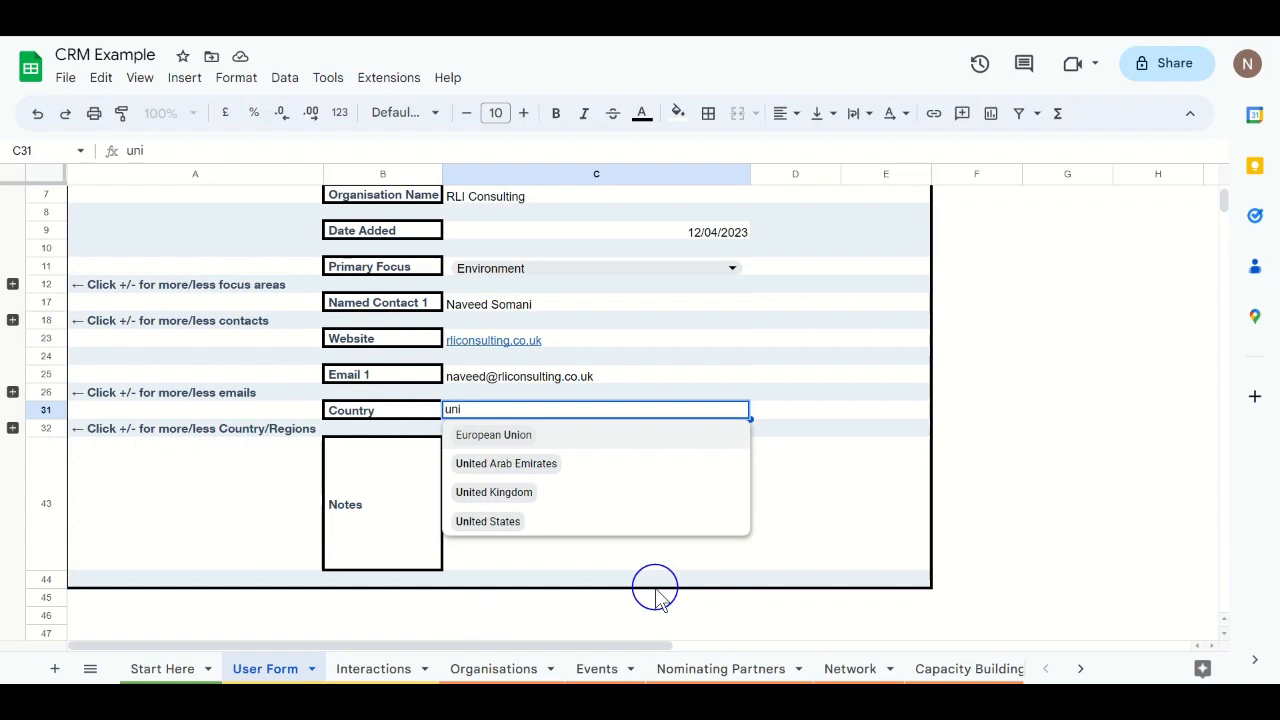
pyautogui.click(526, 491)
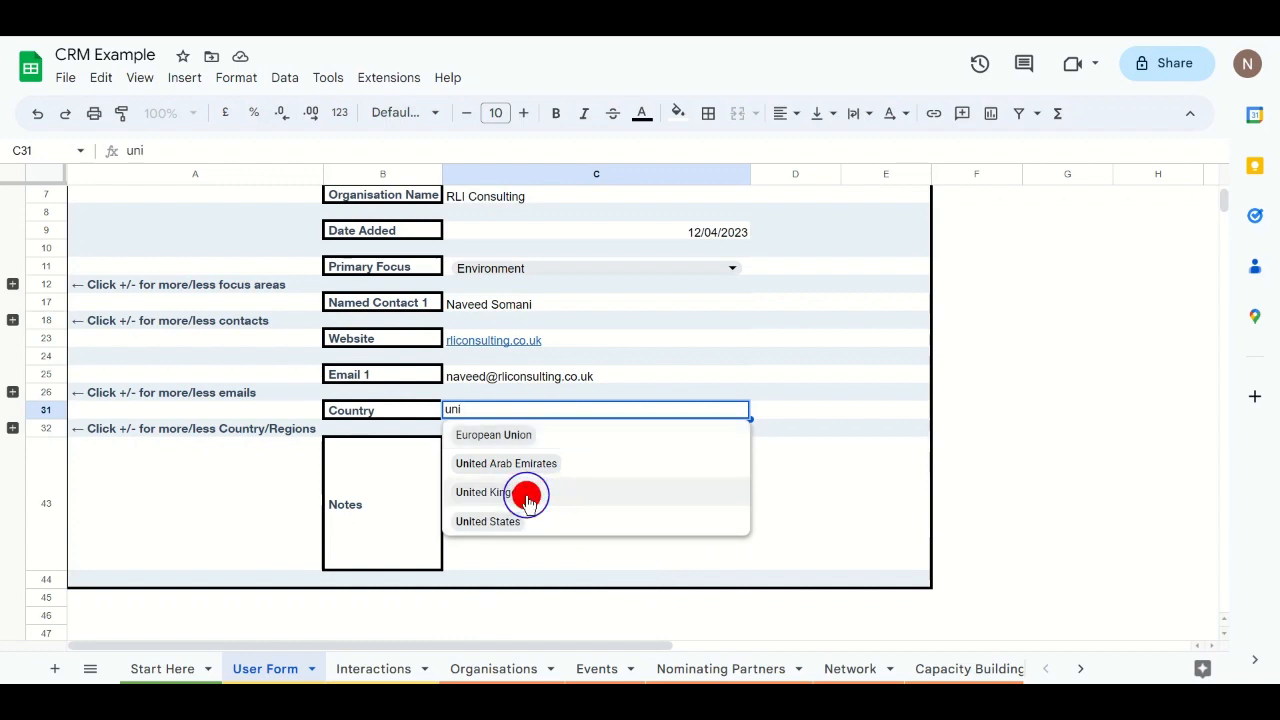
# Step: Add the note 'This is a test' in the Notes field
pyautogui.click(590, 499)
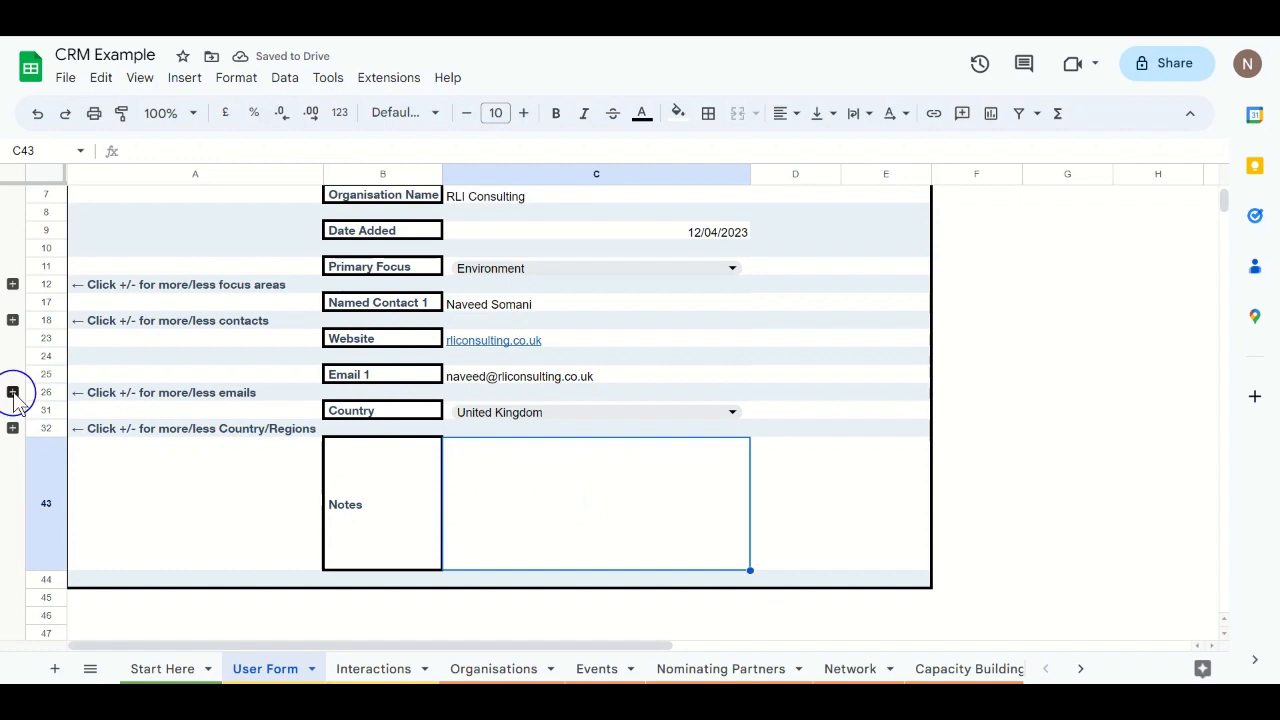
pyautogui.click(13, 428)
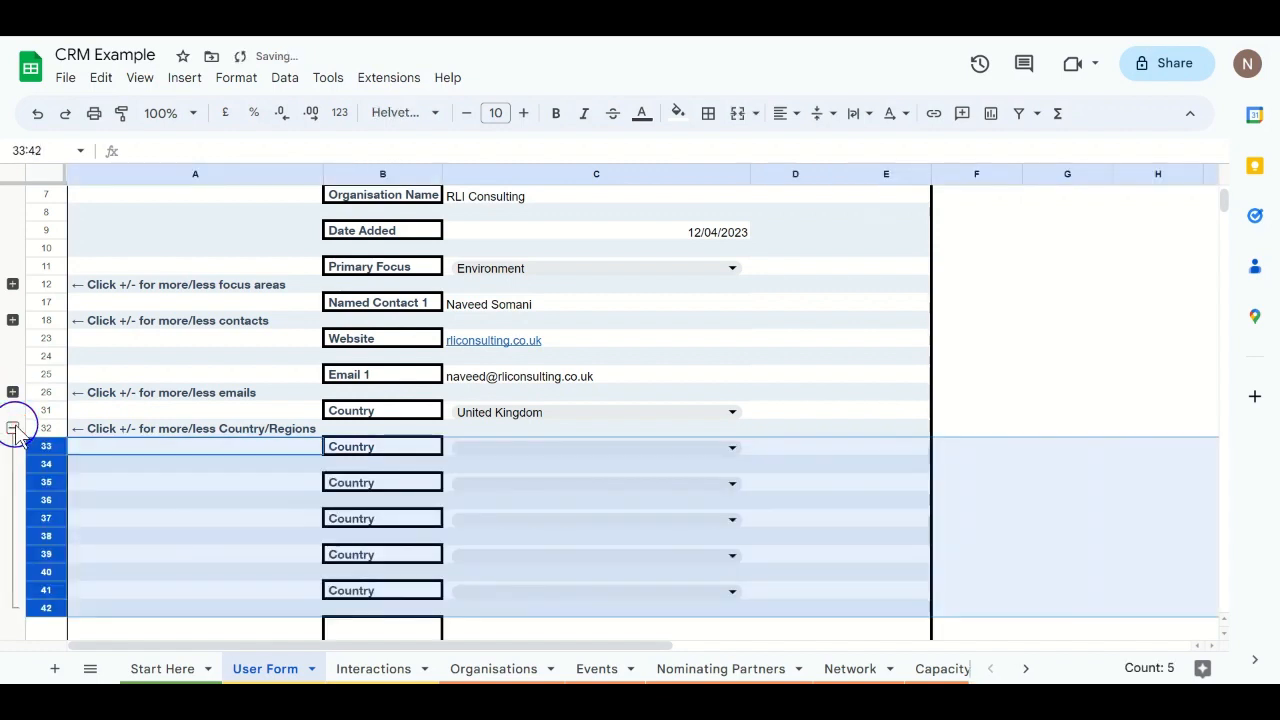
pyautogui.click(13, 428)
pyautogui.click(562, 539)
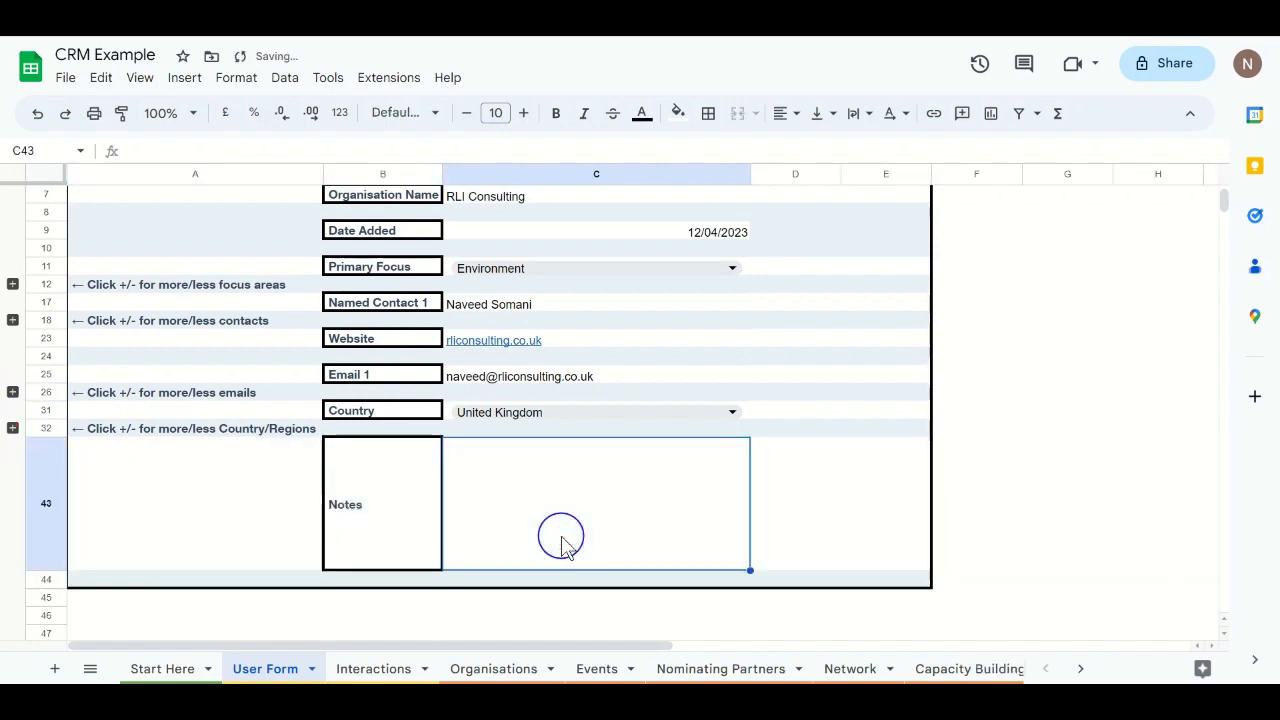
pyautogui.write('This is a test')
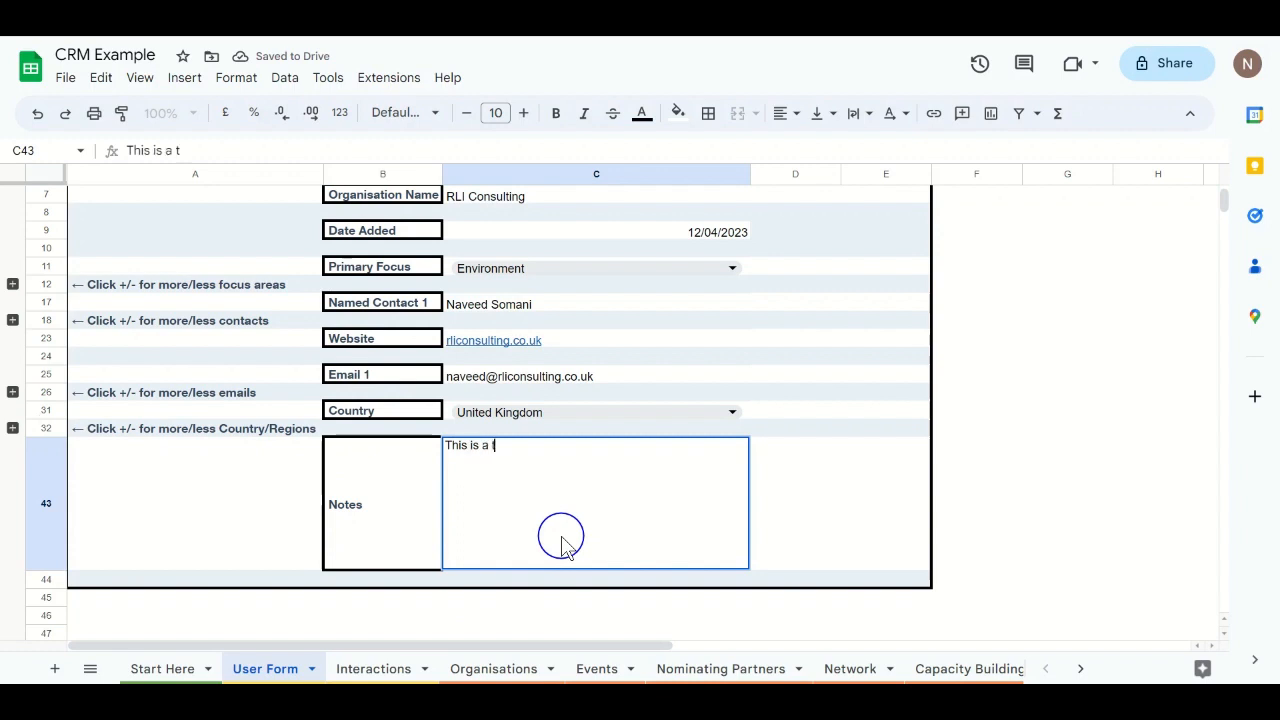
pyautogui.click(866, 364)
pyautogui.scroll(2, 868, 370)
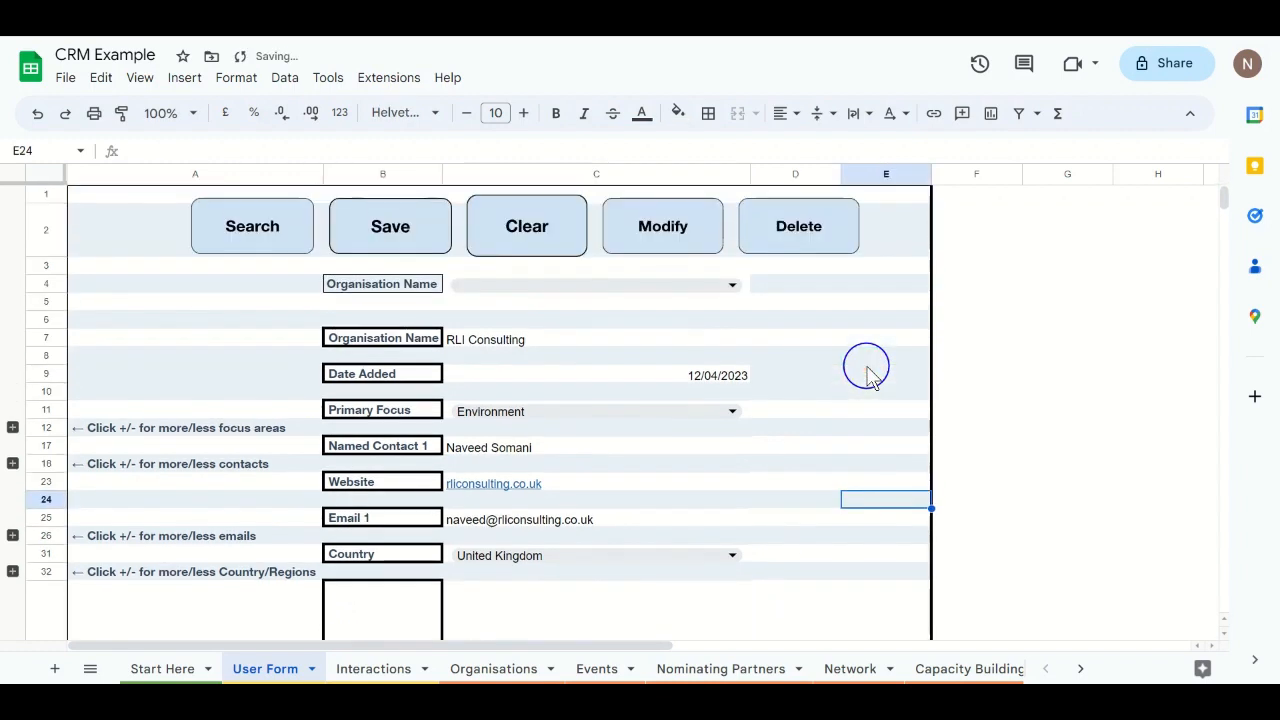
# Step: Save the RLI Consulting form entry and view the new row on the Organisations sheet
pyautogui.click(399, 229)
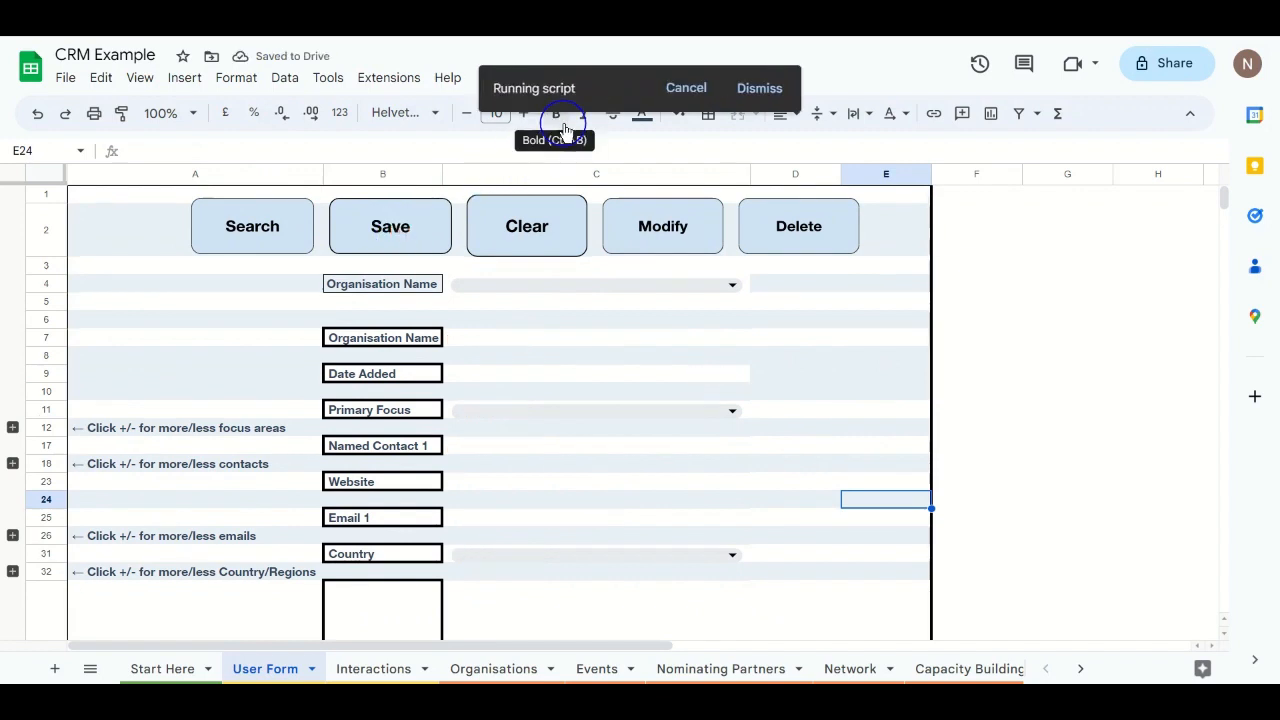
pyautogui.scroll(-3, 415, 512)
pyautogui.scroll(3, 414, 509)
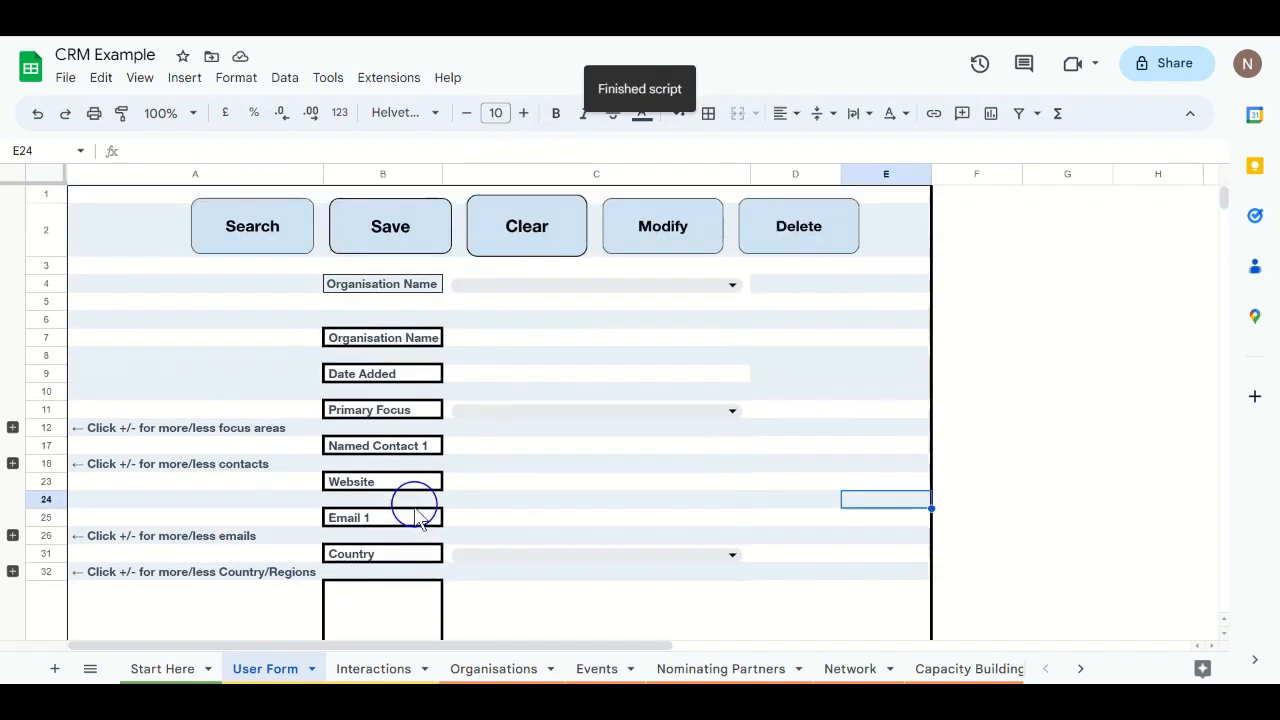
pyautogui.click(469, 668)
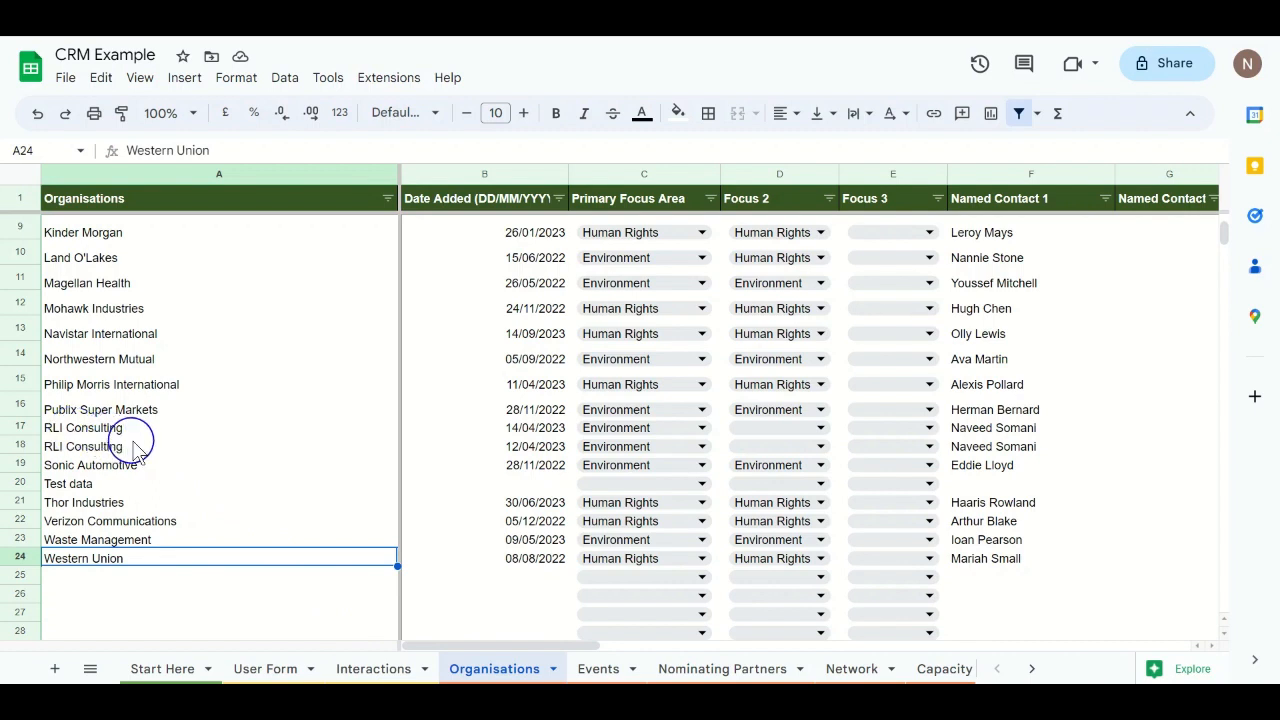
# Step: Delete row 17, the duplicate RLI Consulting entry dated 14/04/2023
pyautogui.click(118, 446)
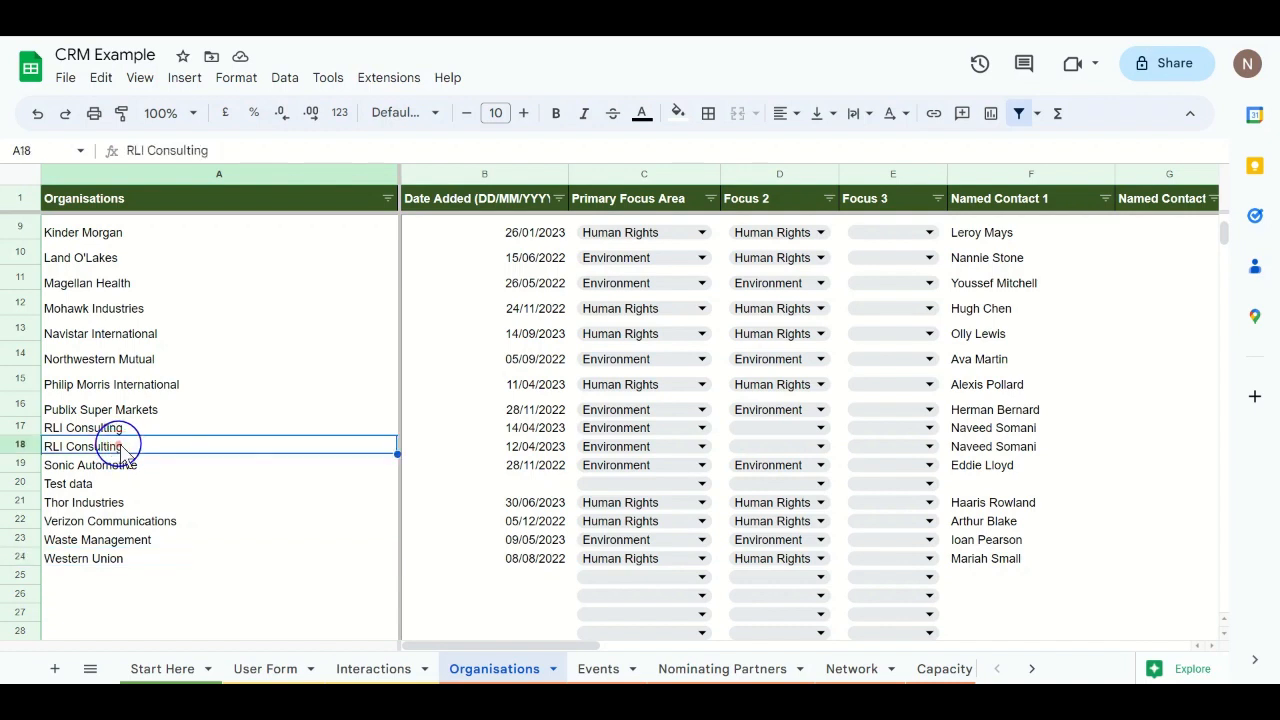
pyautogui.click(20, 430)
pyautogui.rightClick(20, 432)
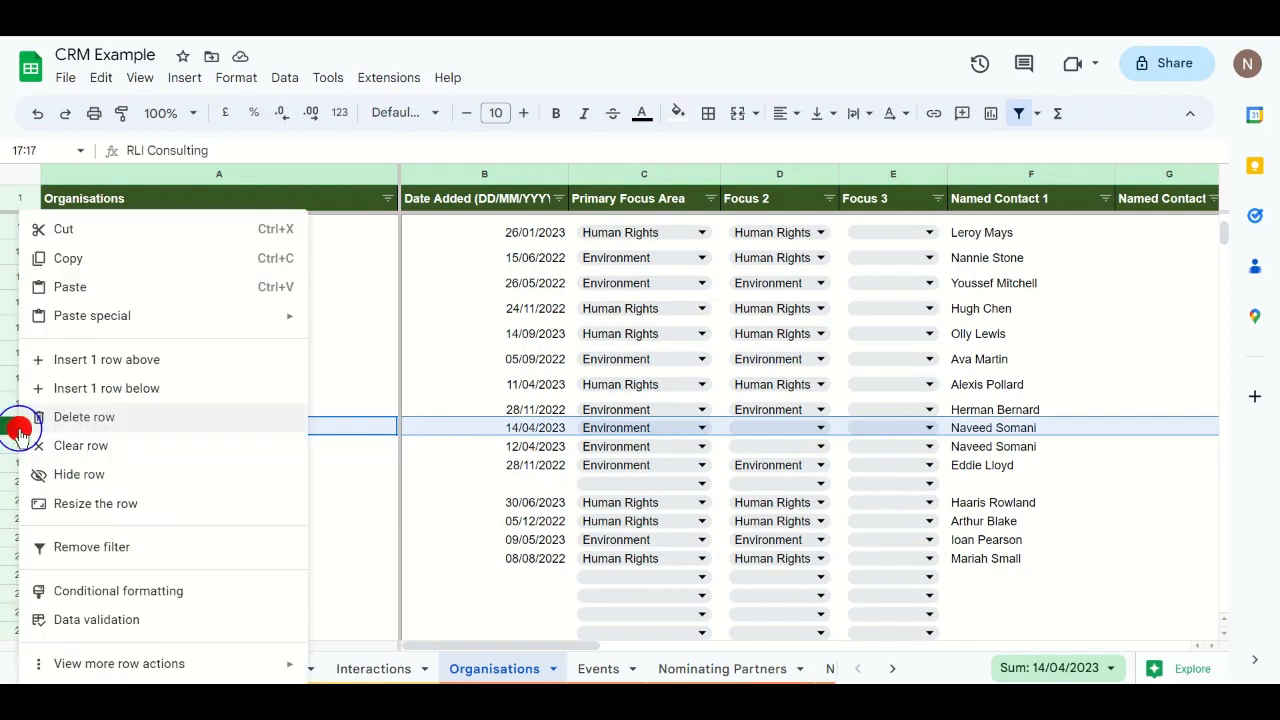
pyautogui.click(63, 420)
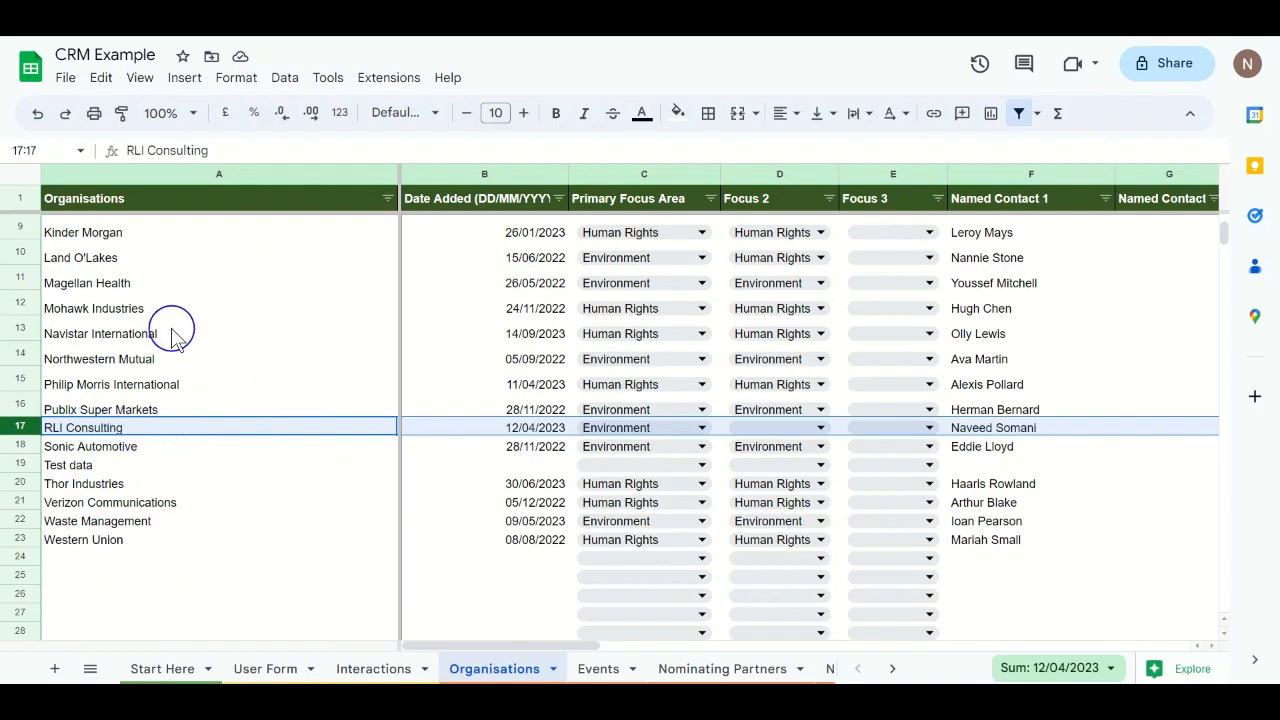
# Step: Scroll across all columns of the RLI Consulting row, then return to the empty User Form
pyautogui.scroll(3, 167, 330)
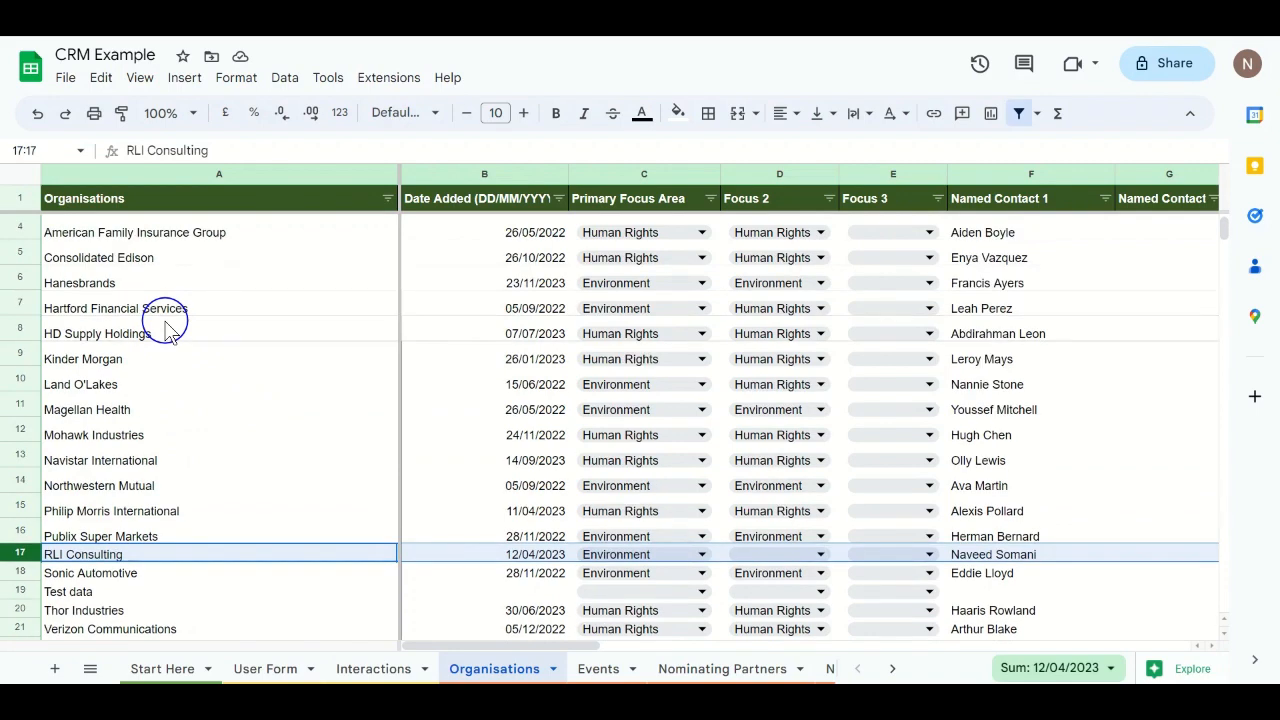
pyautogui.scroll(1, 167, 330)
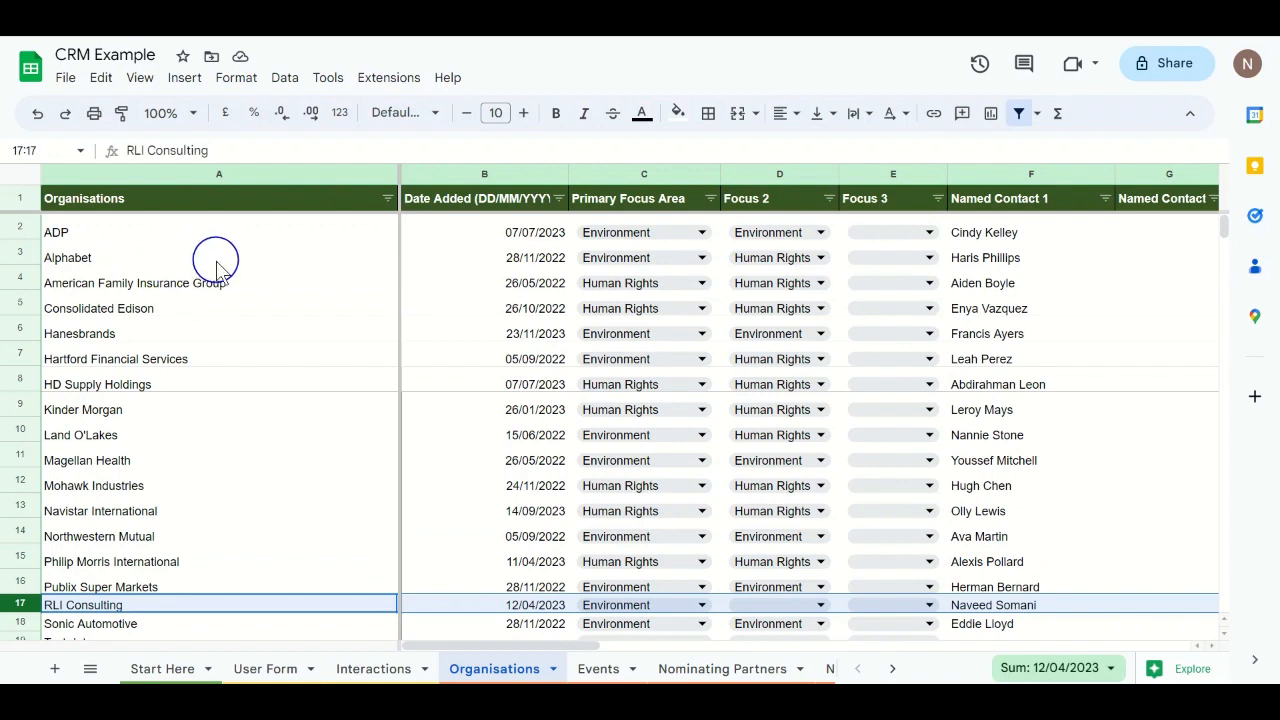
pyautogui.scroll(-1, 520, 515)
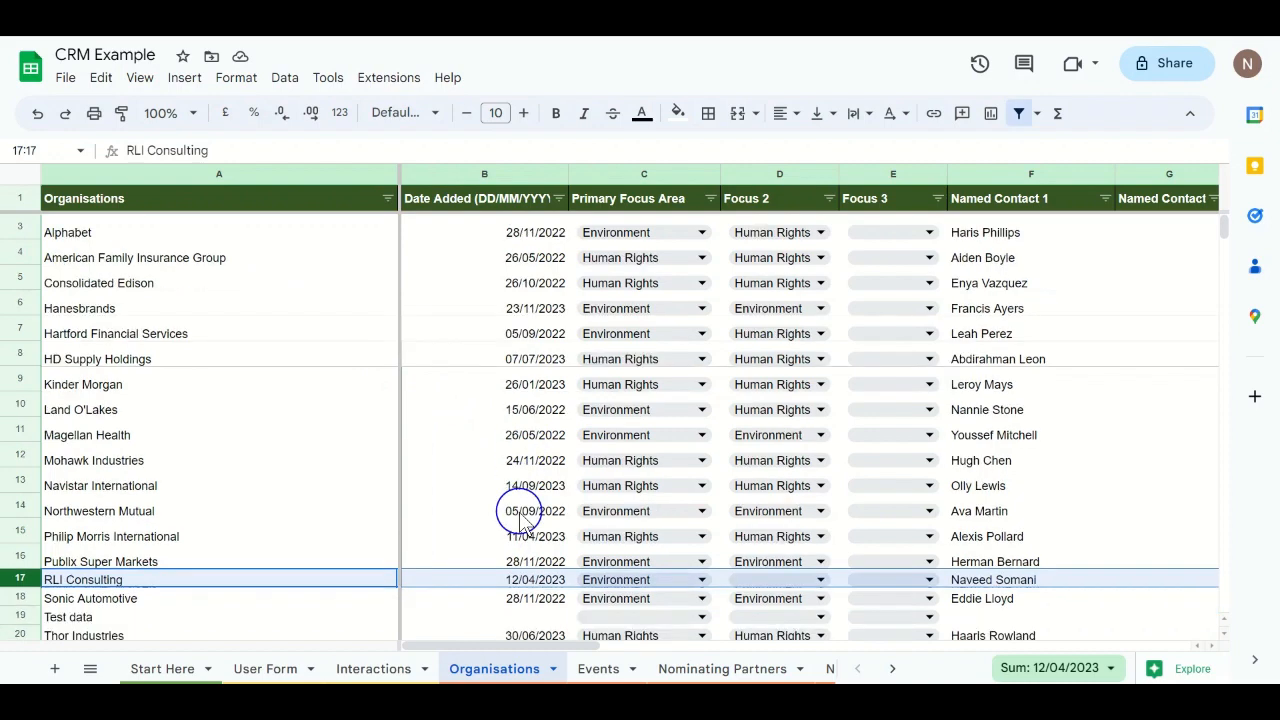
pyautogui.scroll(-1, 520, 520)
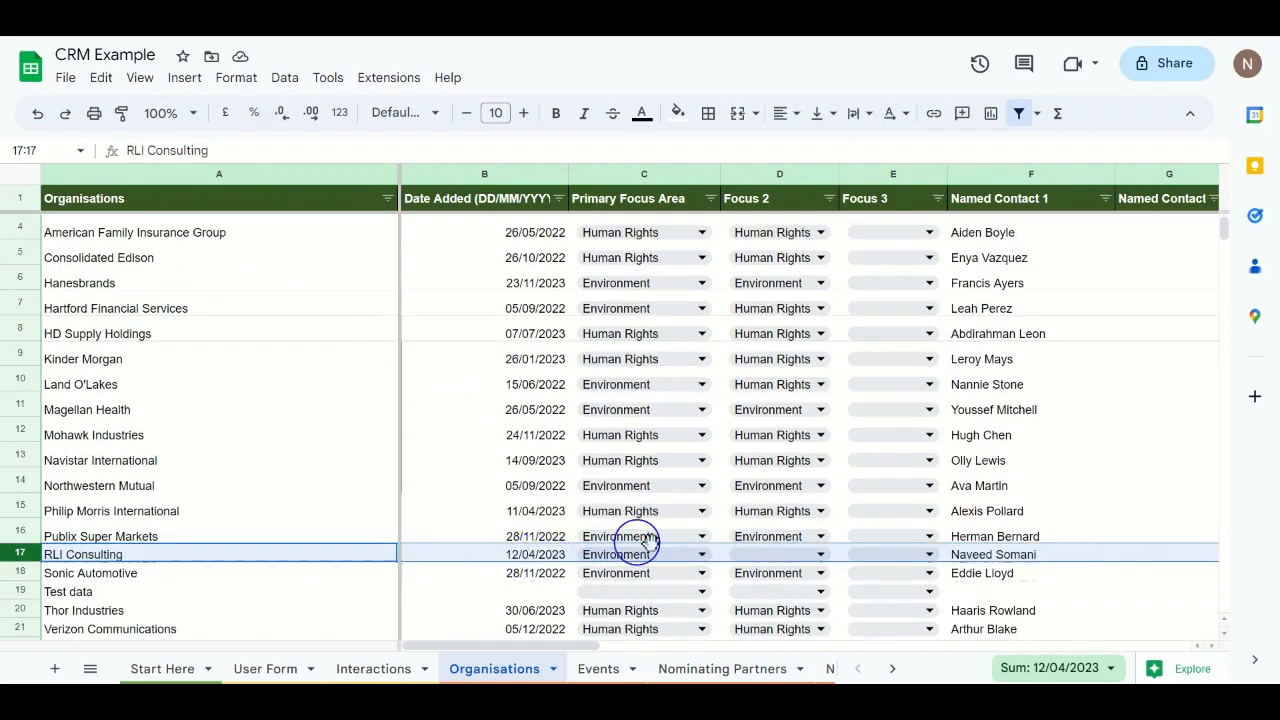
pyautogui.hscroll(5, 868, 543)
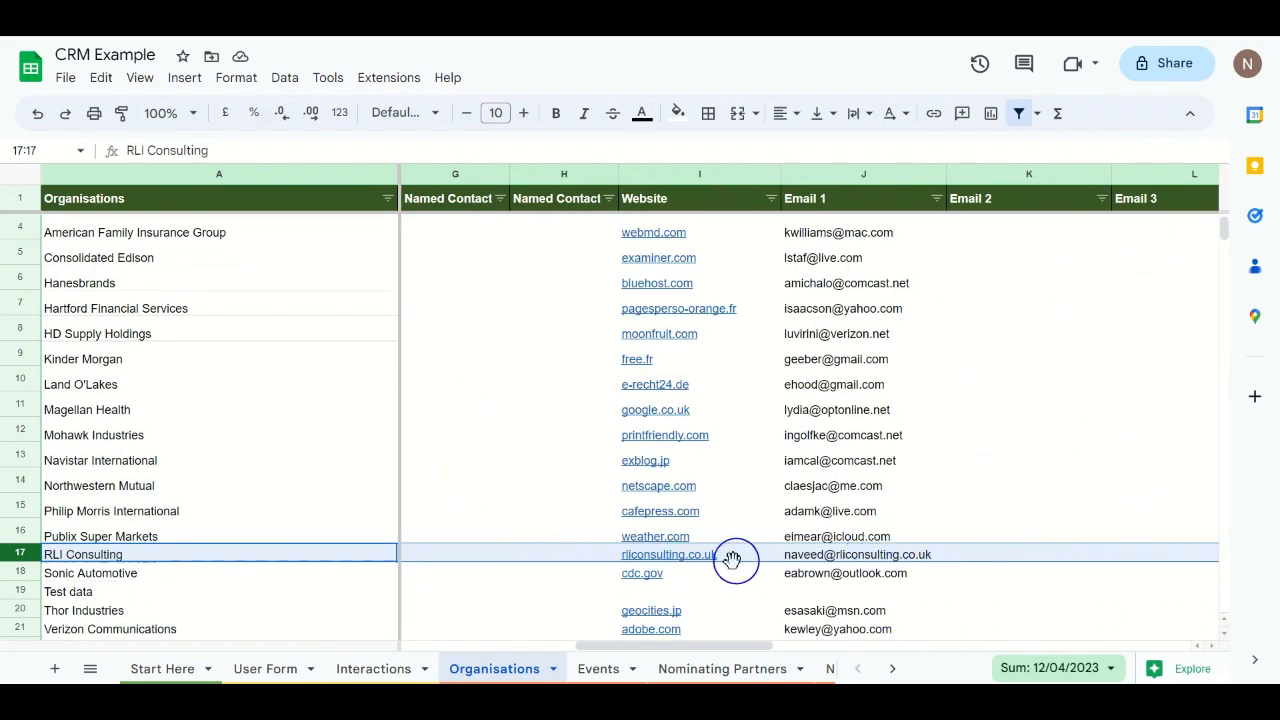
pyautogui.moveTo(843, 568)
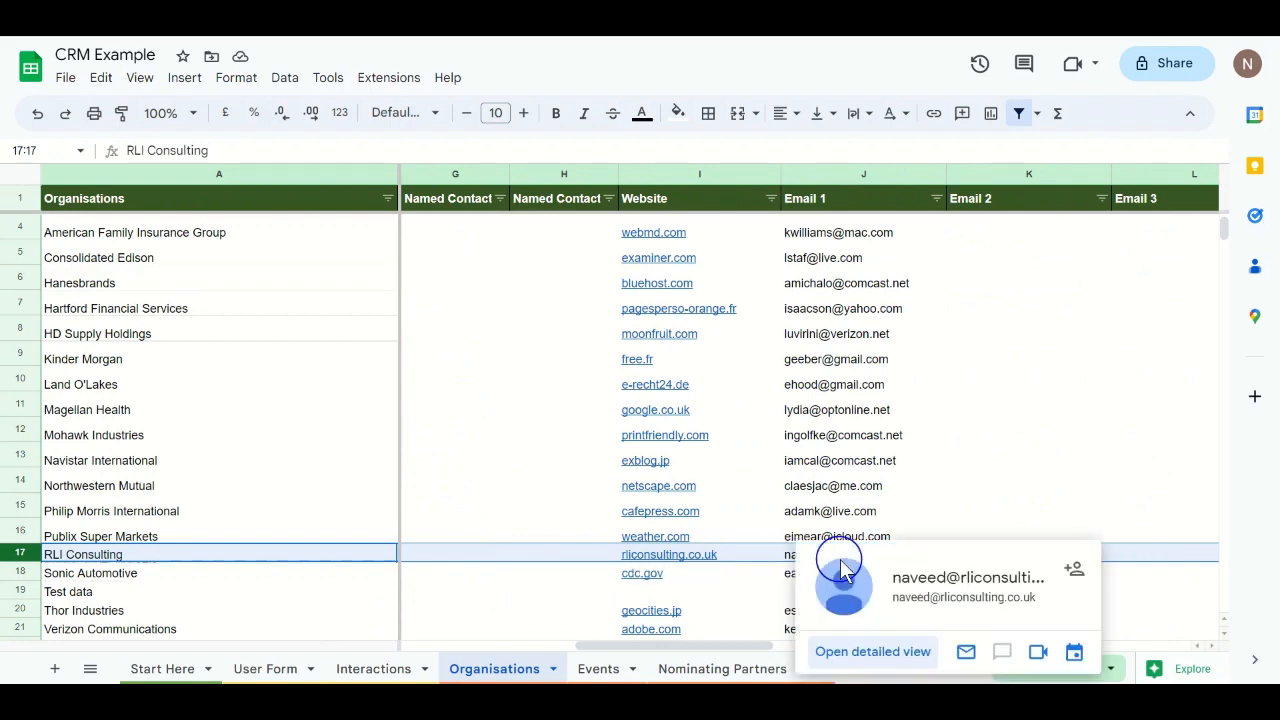
pyautogui.hscroll(5, 997, 483)
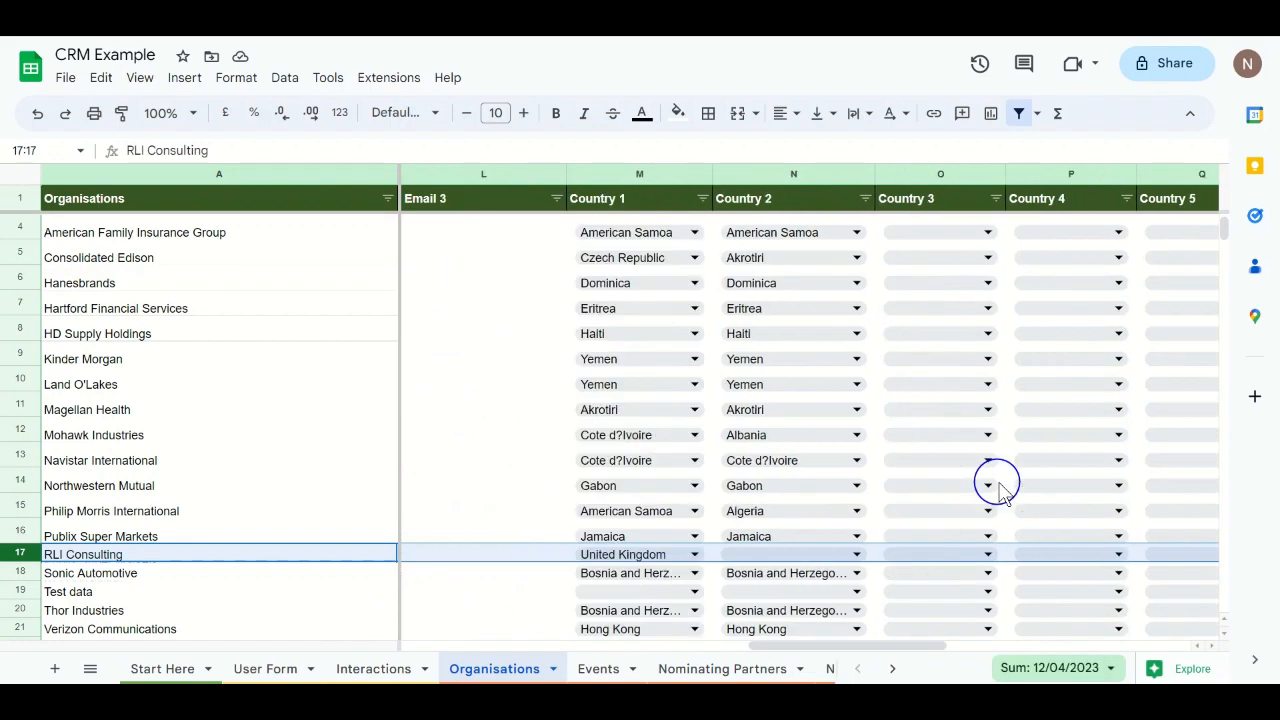
pyautogui.hscroll(5, 960, 518)
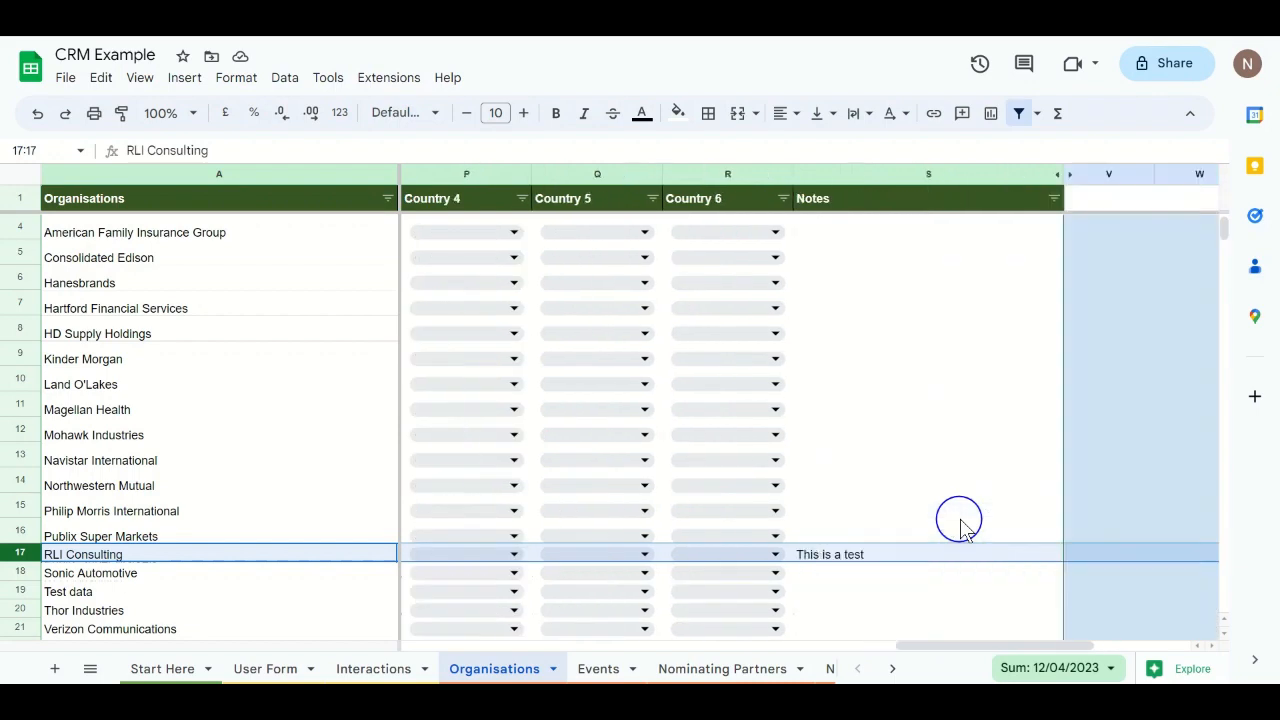
pyautogui.hscroll(-15, 768, 552)
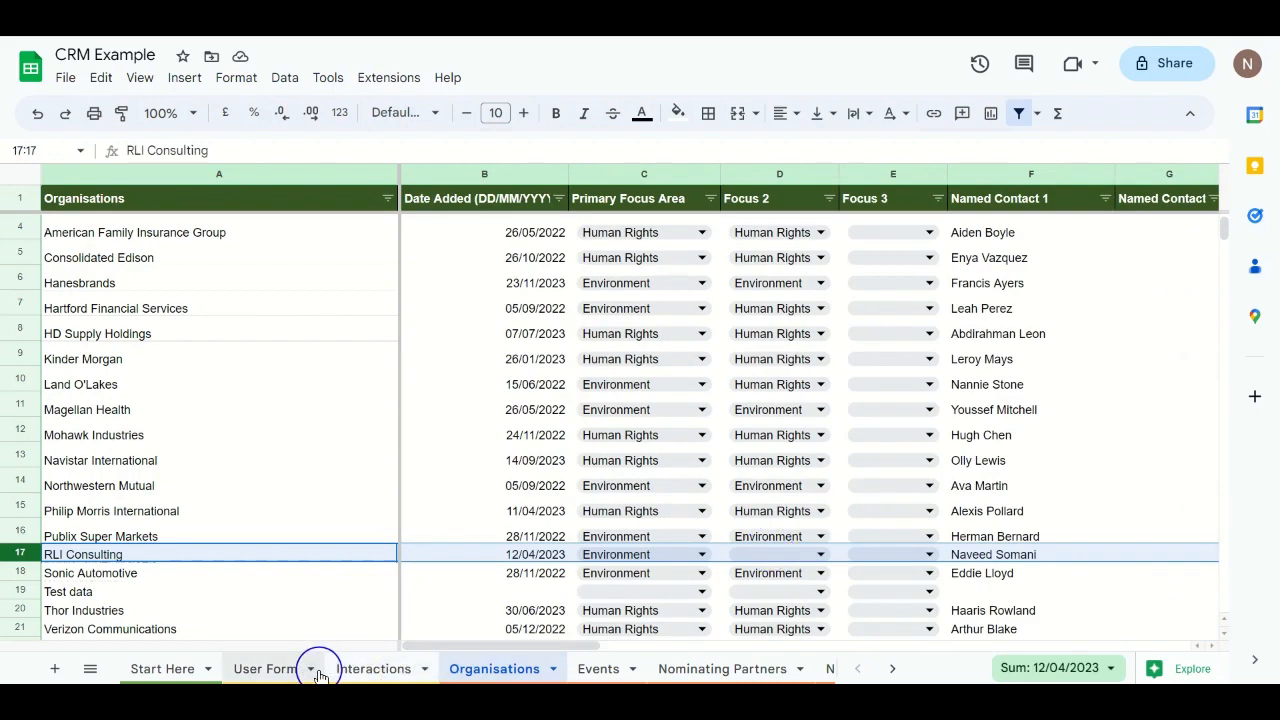
pyautogui.click(266, 669)
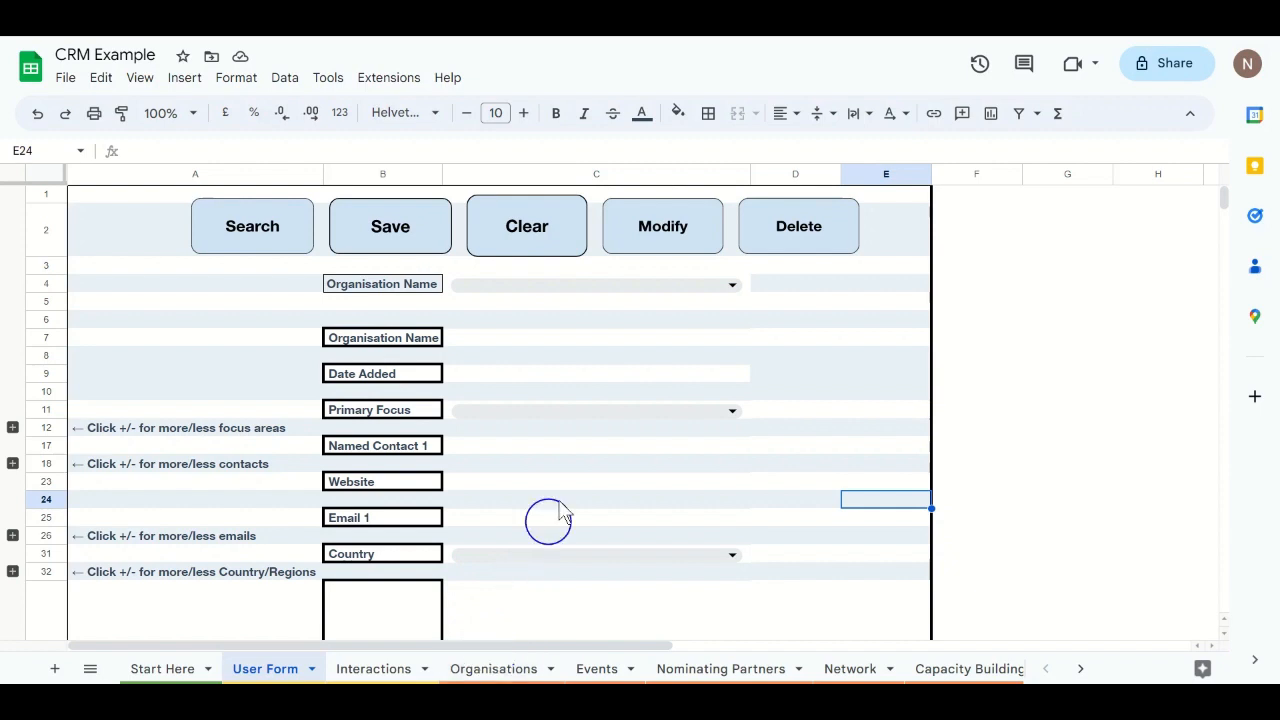
# Step: Search for RLI Consulting via the C4 dropdown to load its record, then edit C7
pyautogui.click(539, 286)
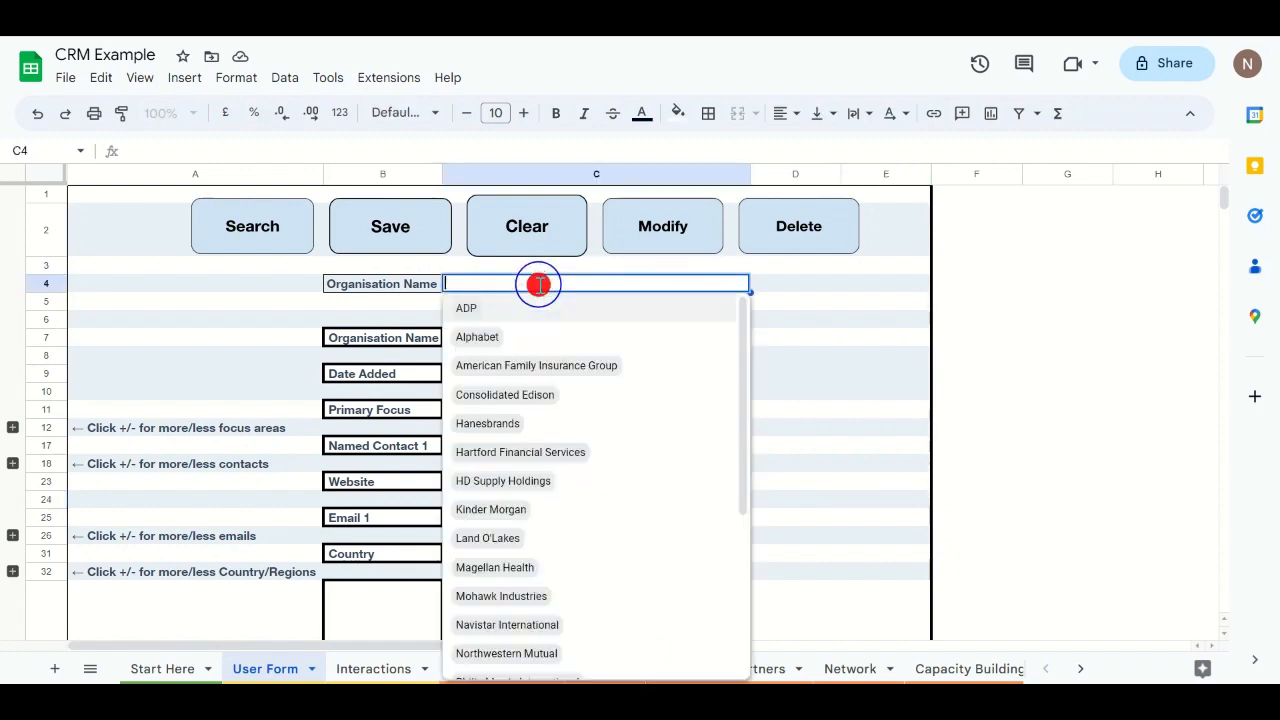
pyautogui.write('rl')
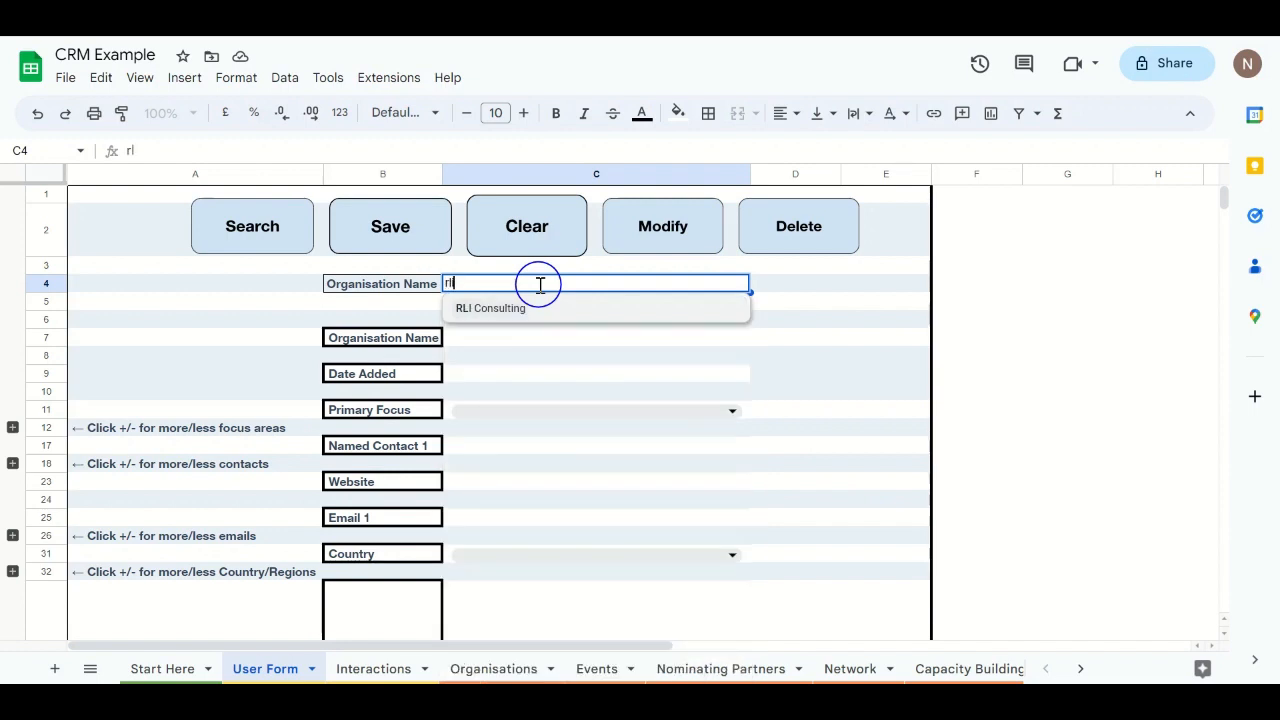
pyautogui.press('BackSpace')
pyautogui.press('BackSpace')
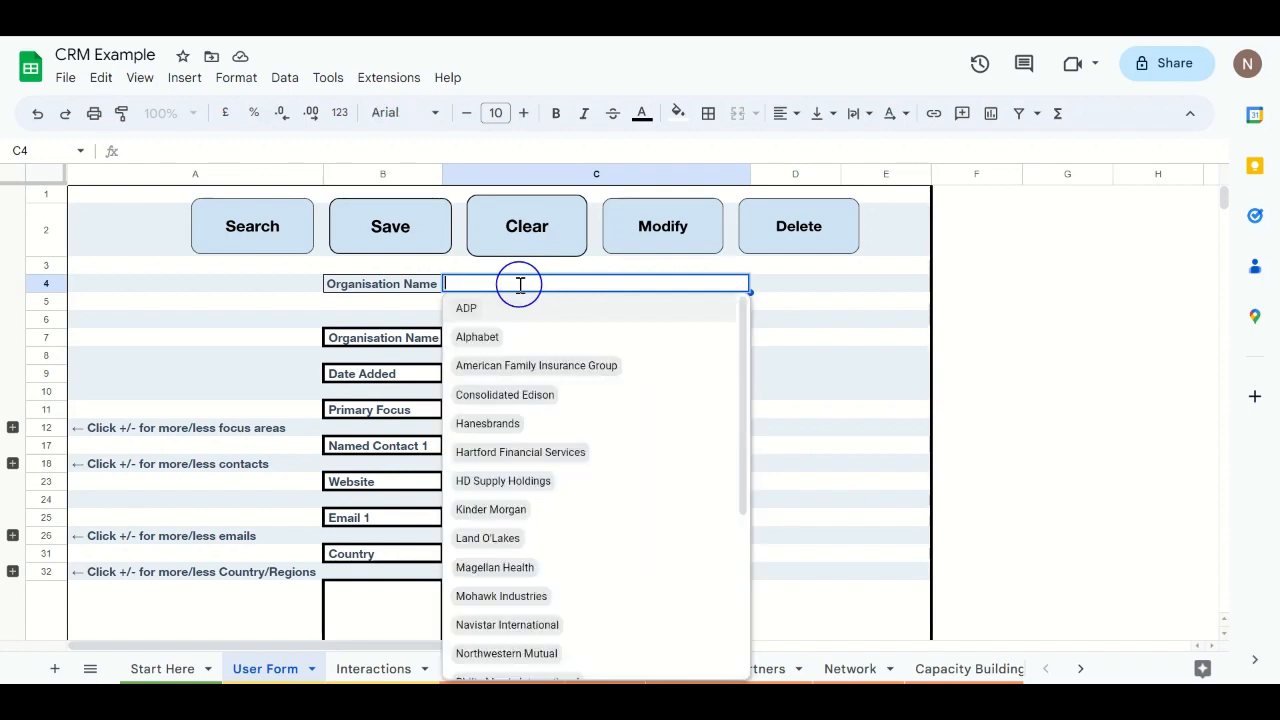
pyautogui.write('rli')
pyautogui.click(486, 309)
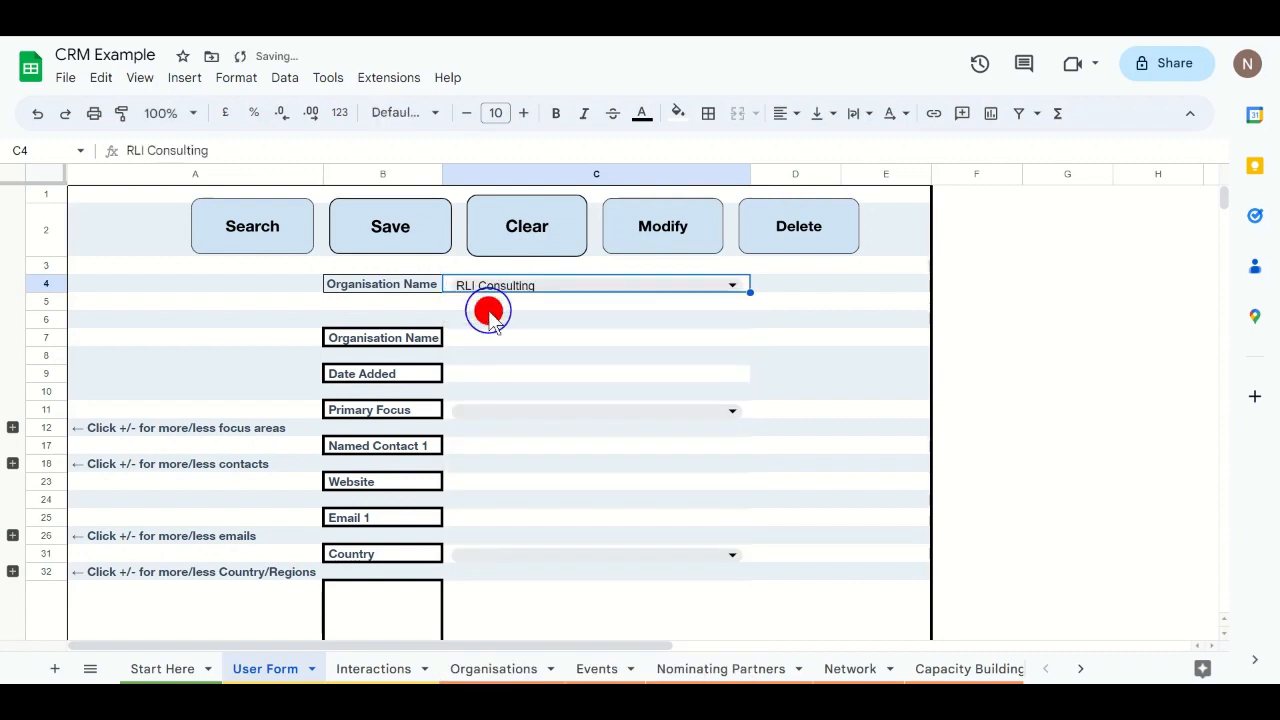
pyautogui.click(255, 240)
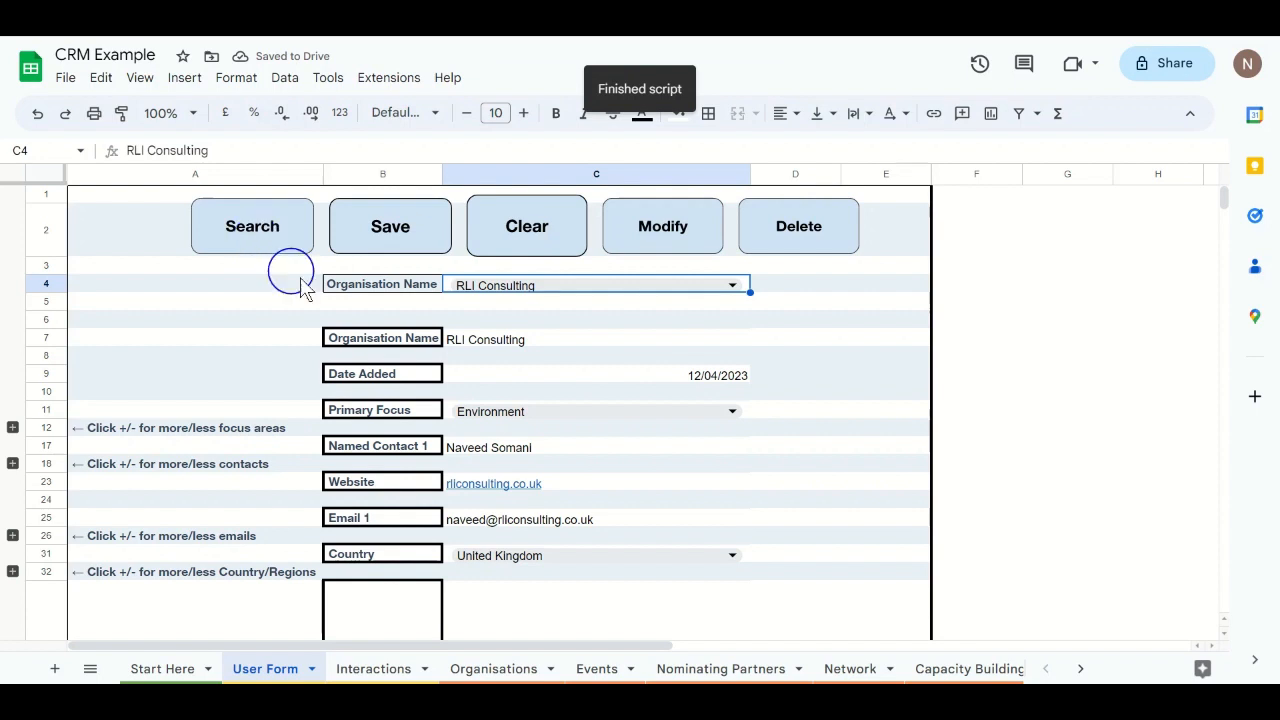
pyautogui.click(584, 342)
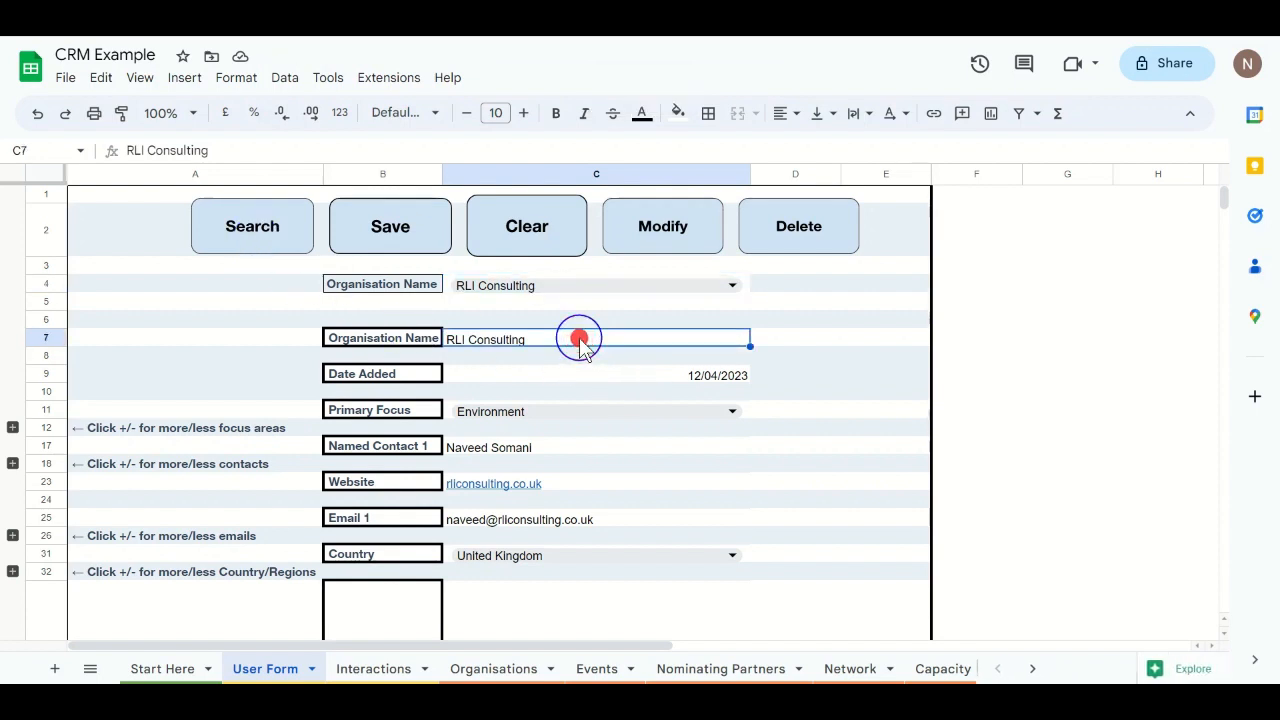
pyautogui.click(295, 149)
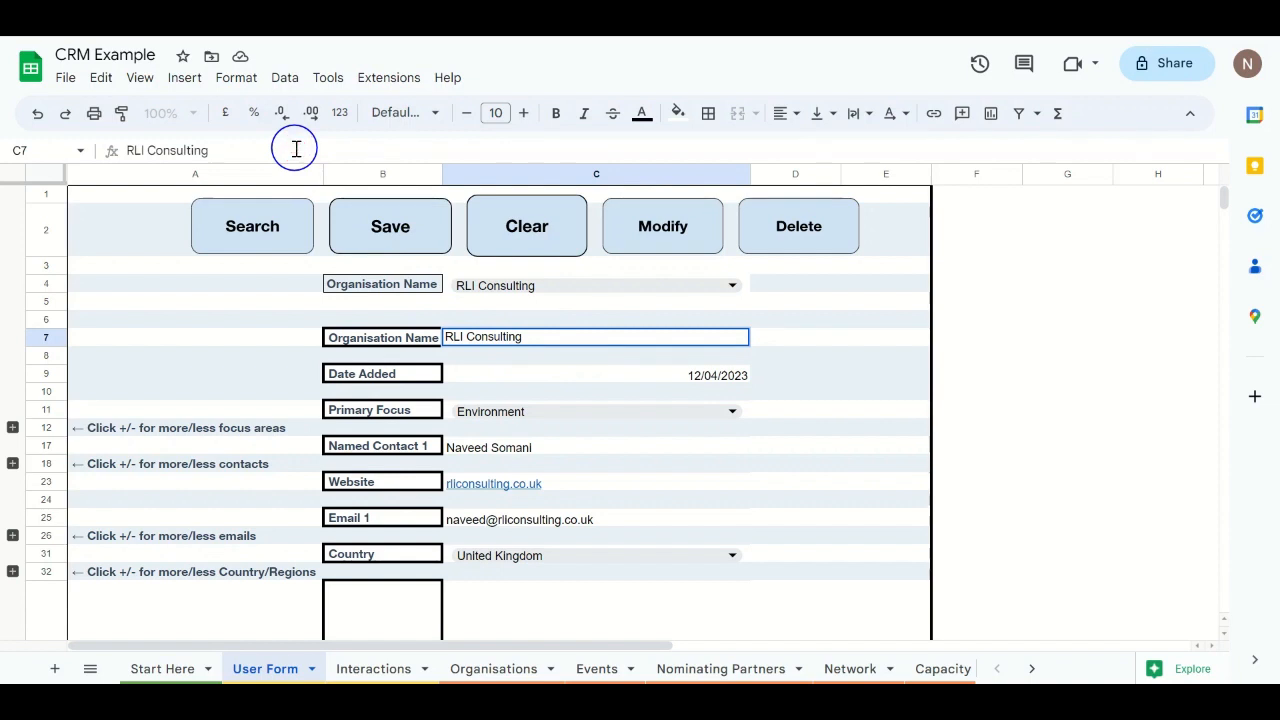
# Step: Rename it 'RLI Consulting 2', save with Modify, and confirm the change on Organisations
pyautogui.write('2')
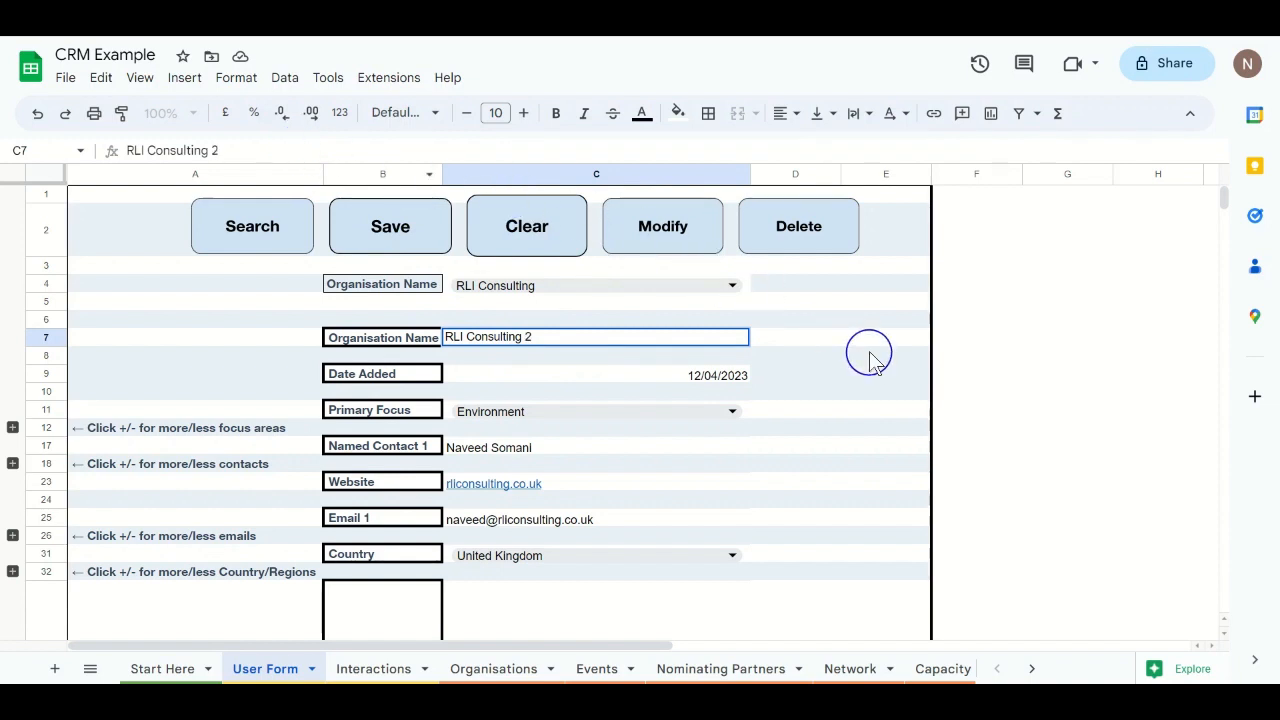
pyautogui.click(868, 342)
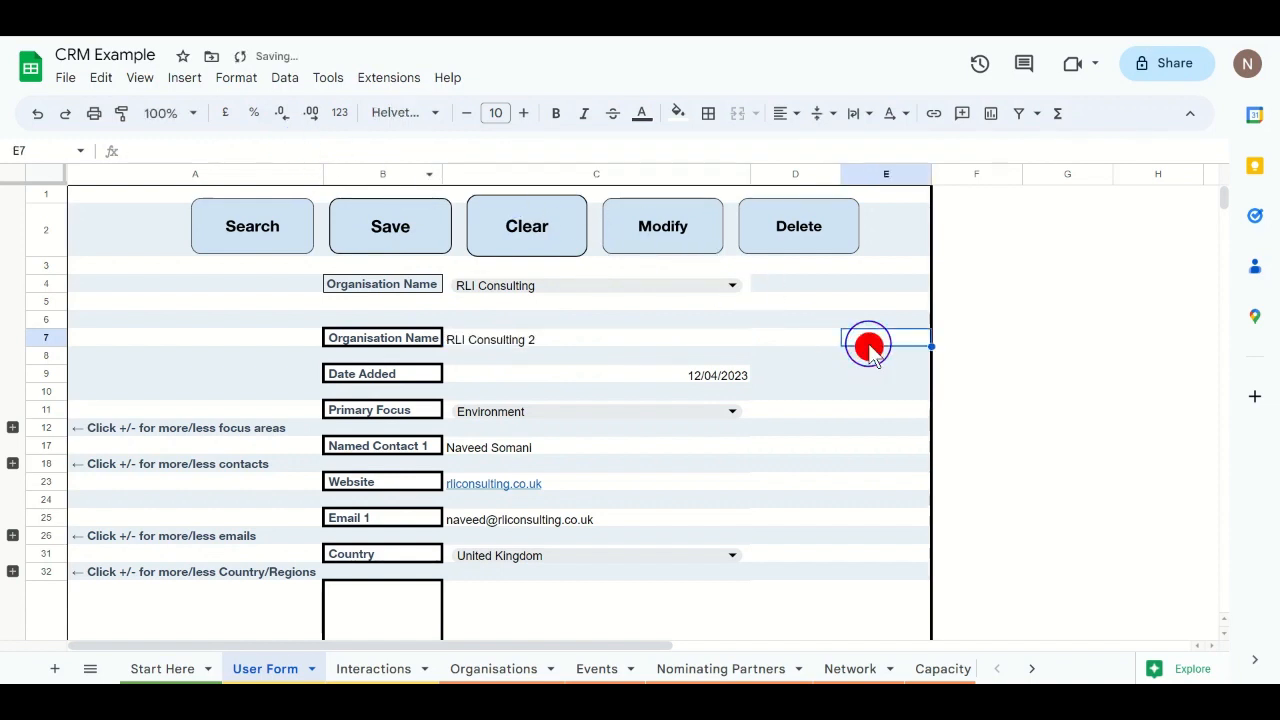
pyautogui.click(655, 226)
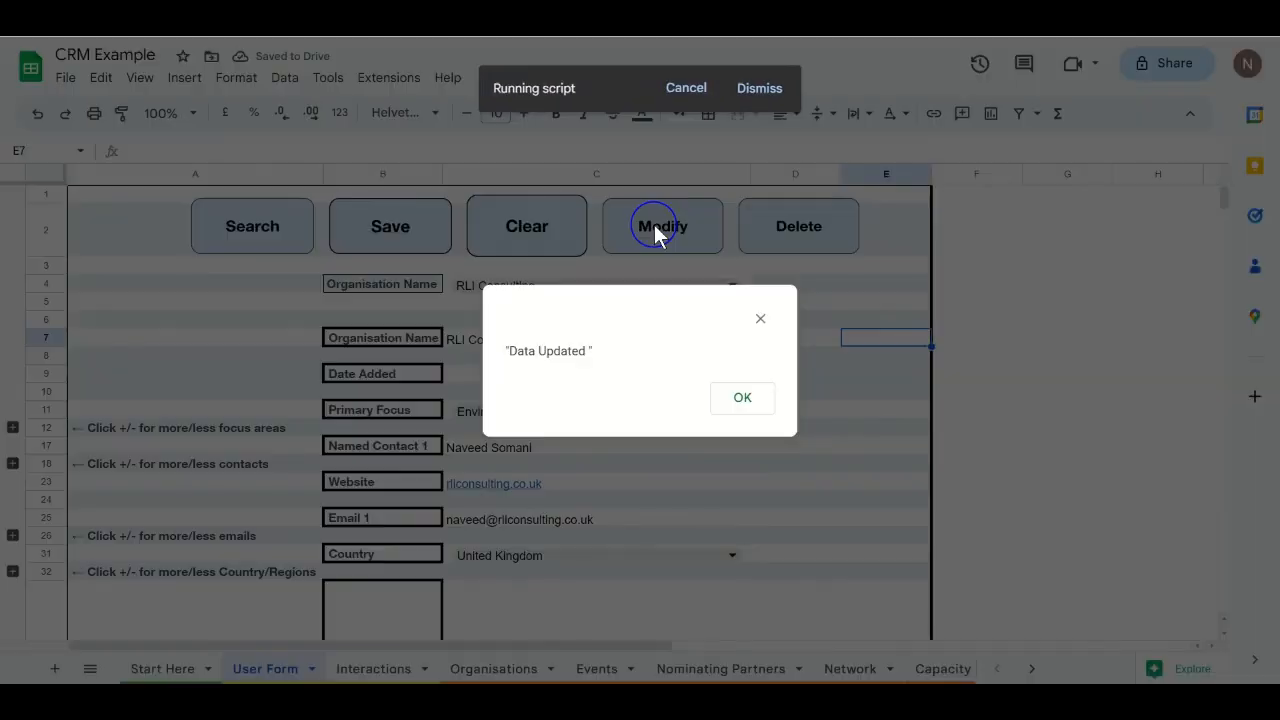
pyautogui.click(737, 400)
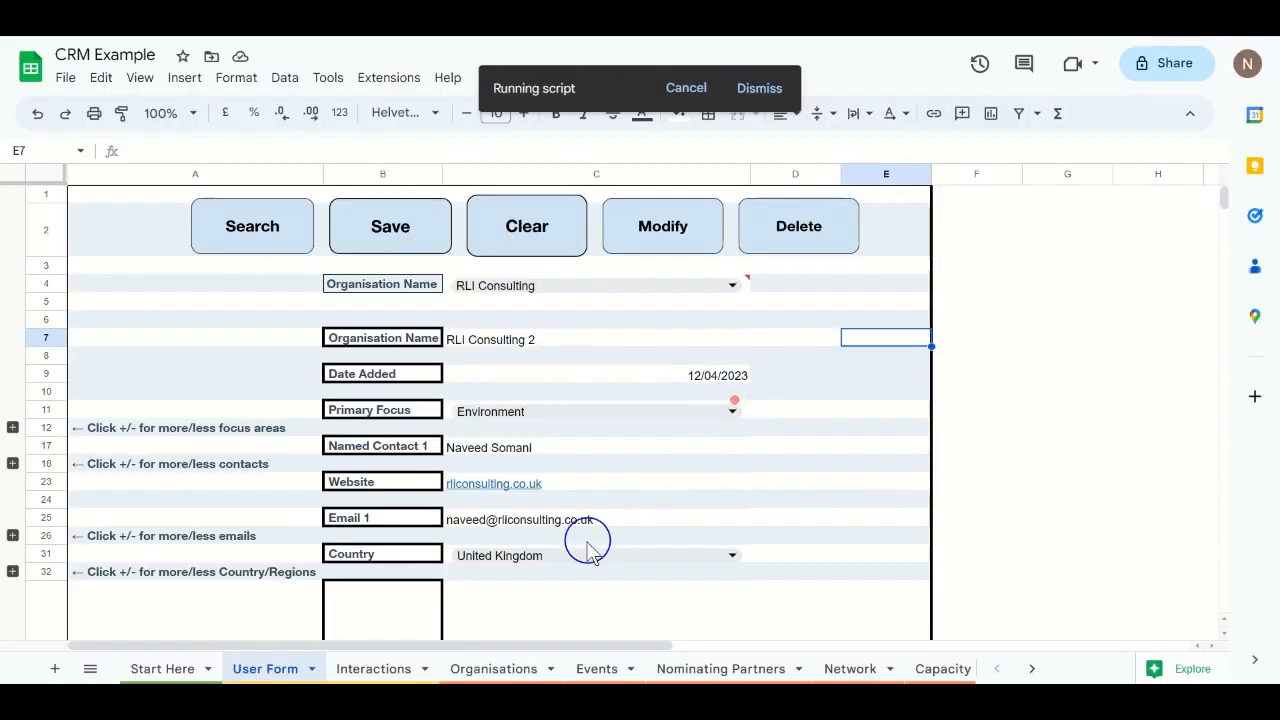
pyautogui.click(469, 666)
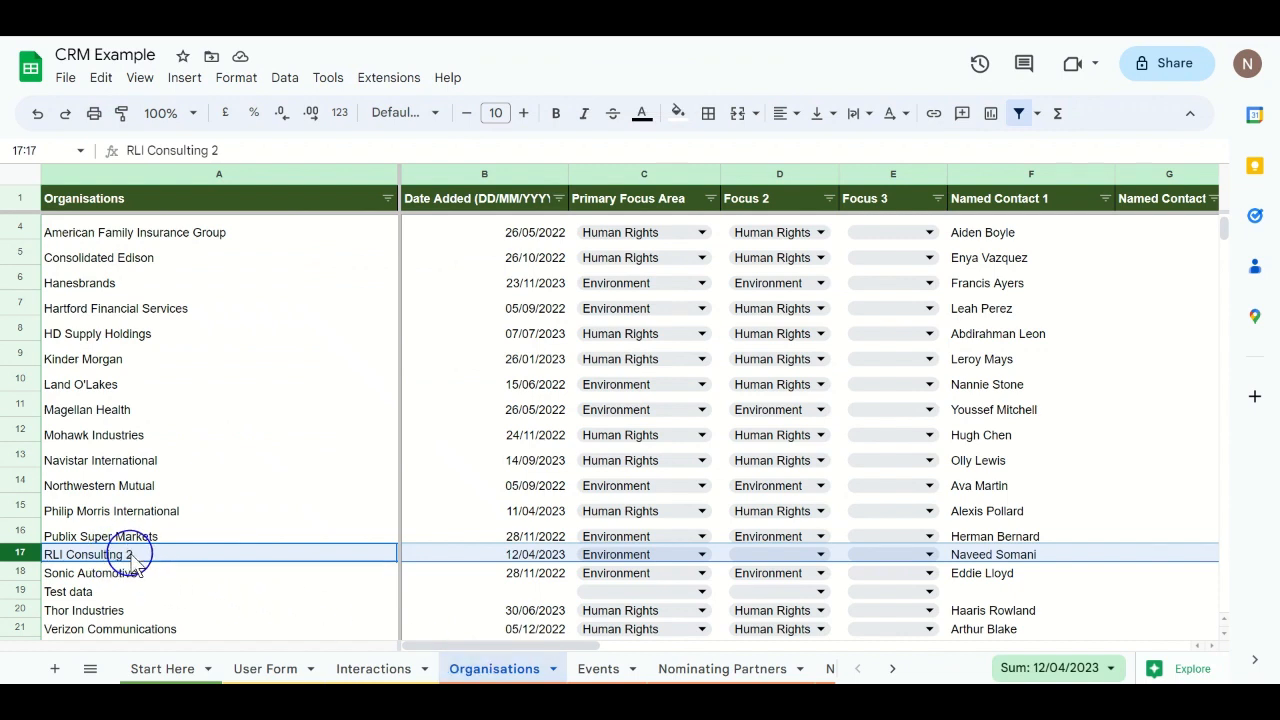
pyautogui.click(280, 668)
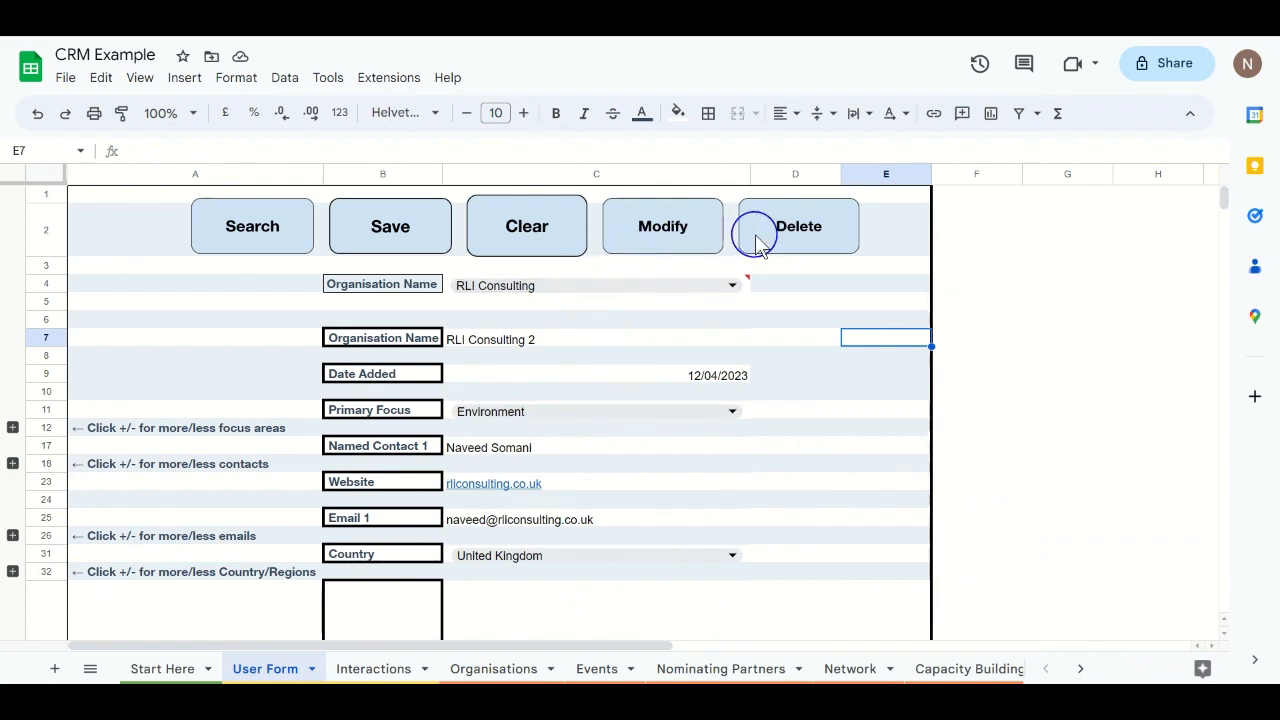
# Step: Delete the record currently in the User Form, then pick RLI Consulting 2 in the lookup
pyautogui.click(799, 228)
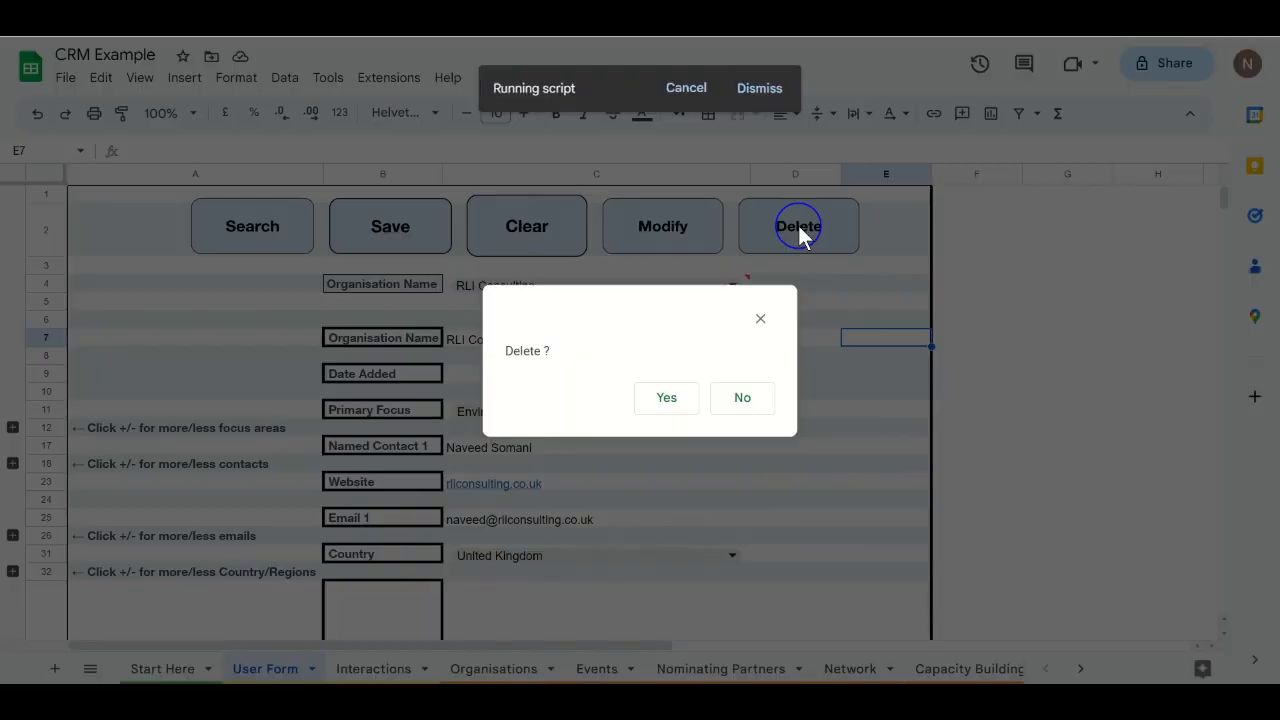
pyautogui.click(684, 393)
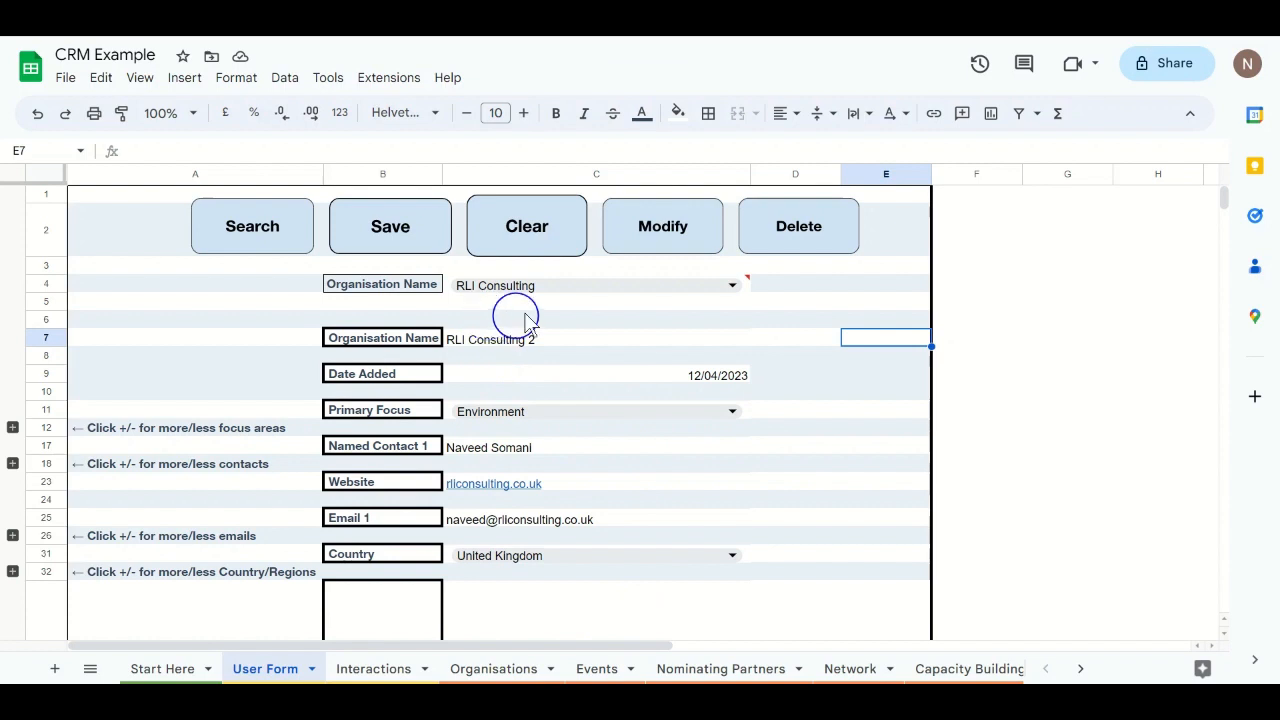
pyautogui.doubleClick(566, 287)
pyautogui.press('BackSpace')
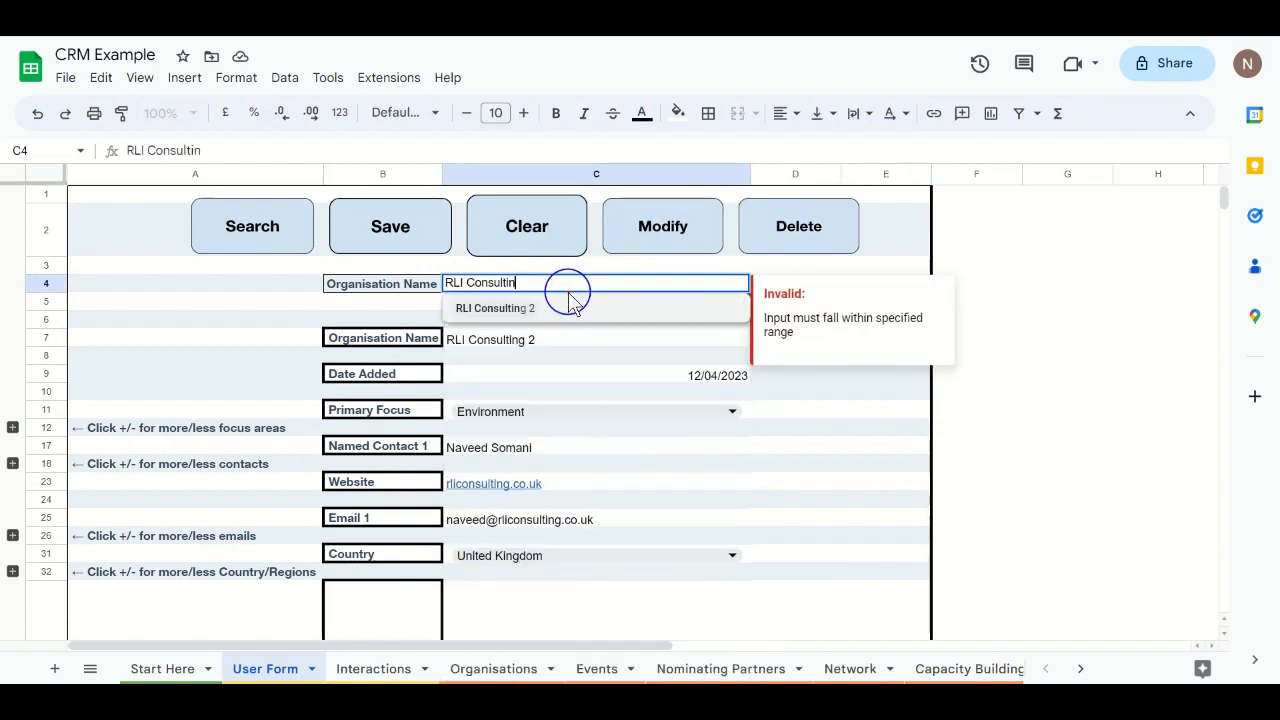
pyautogui.press('BackSpace')
pyautogui.press('BackSpace')
pyautogui.press('BackSpace')
pyautogui.write('R')
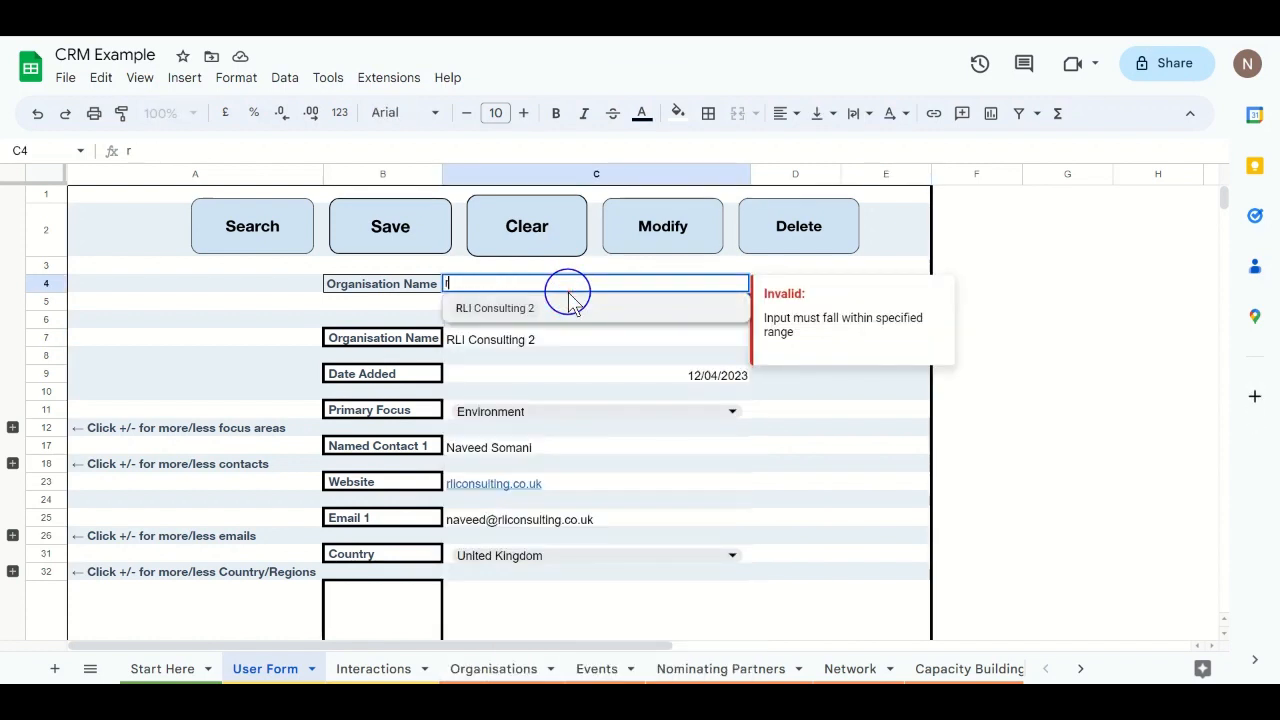
pyautogui.click(508, 306)
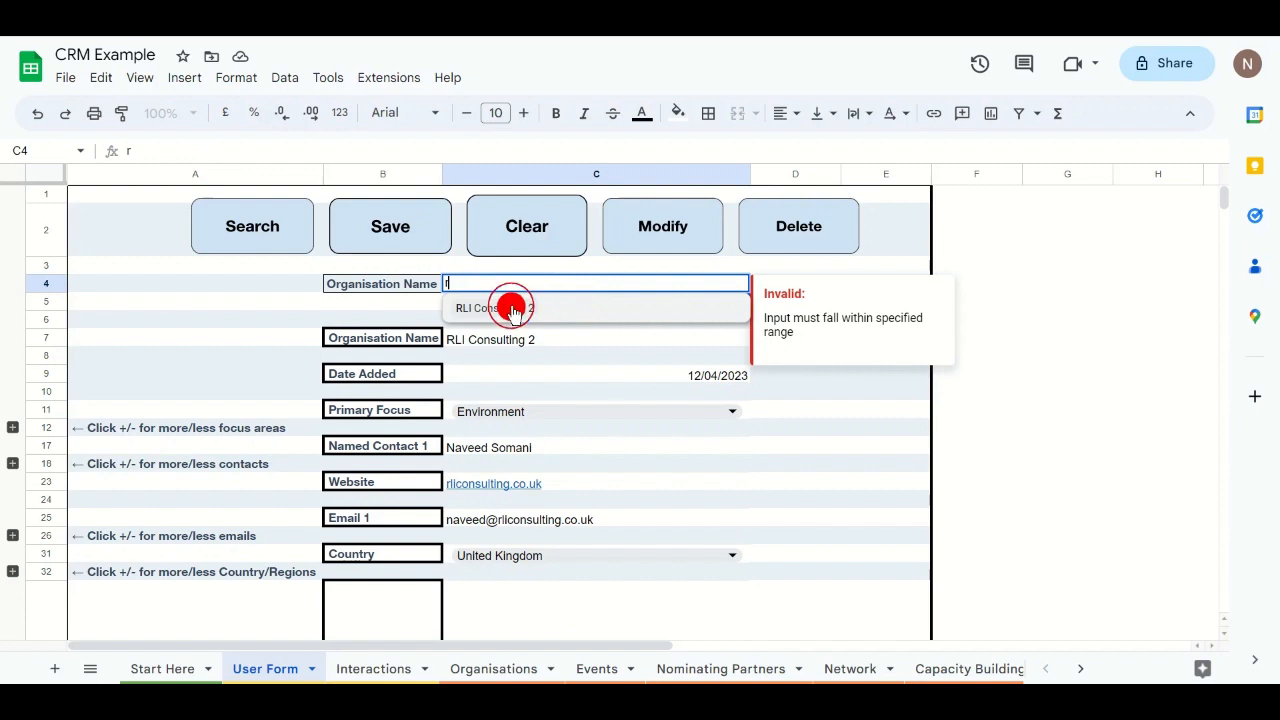
# Step: Load RLI Consulting 2, delete it, and check that the Organisations sheet no longer lists it
pyautogui.click(243, 228)
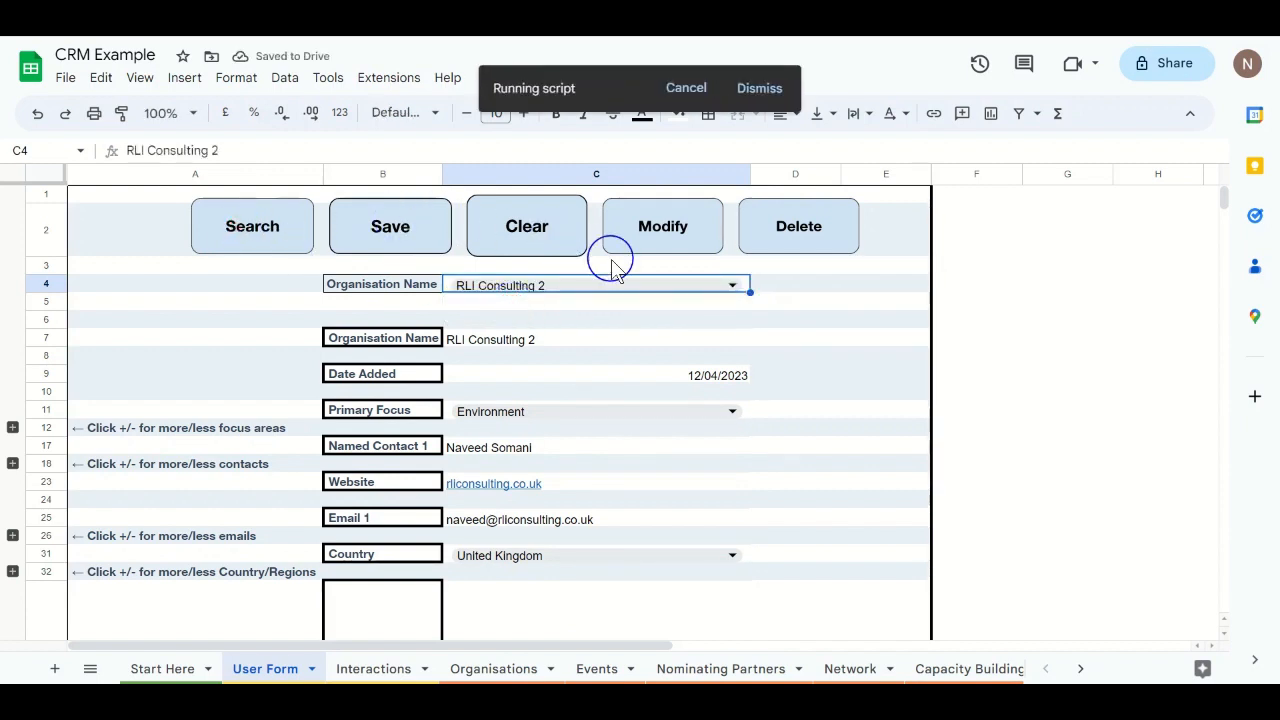
pyautogui.click(799, 232)
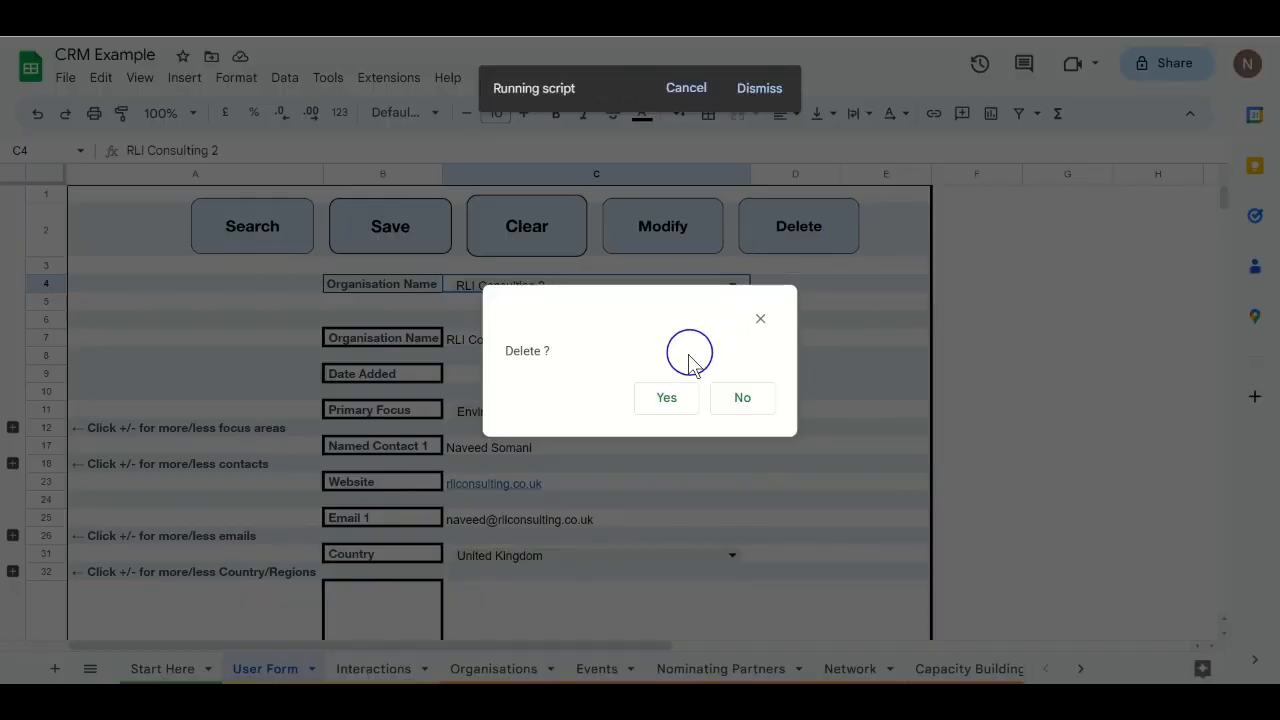
pyautogui.click(666, 395)
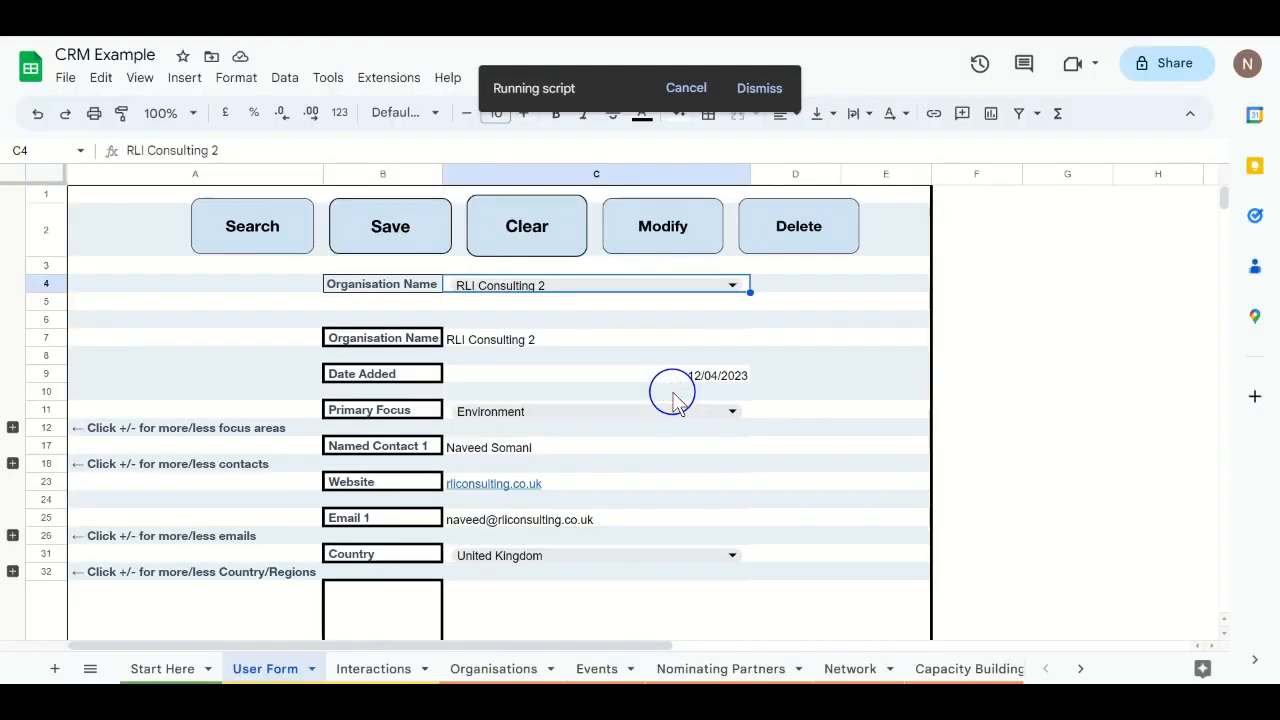
pyautogui.click(478, 669)
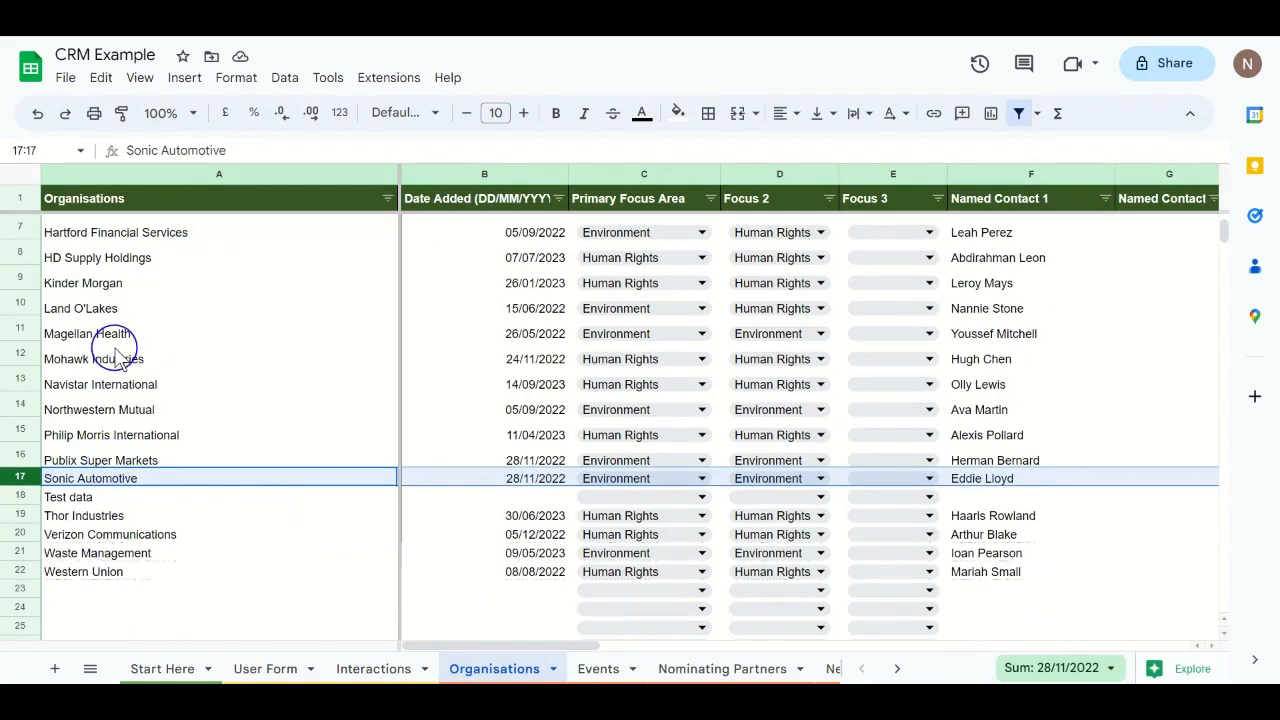
pyautogui.scroll(2, 170, 335)
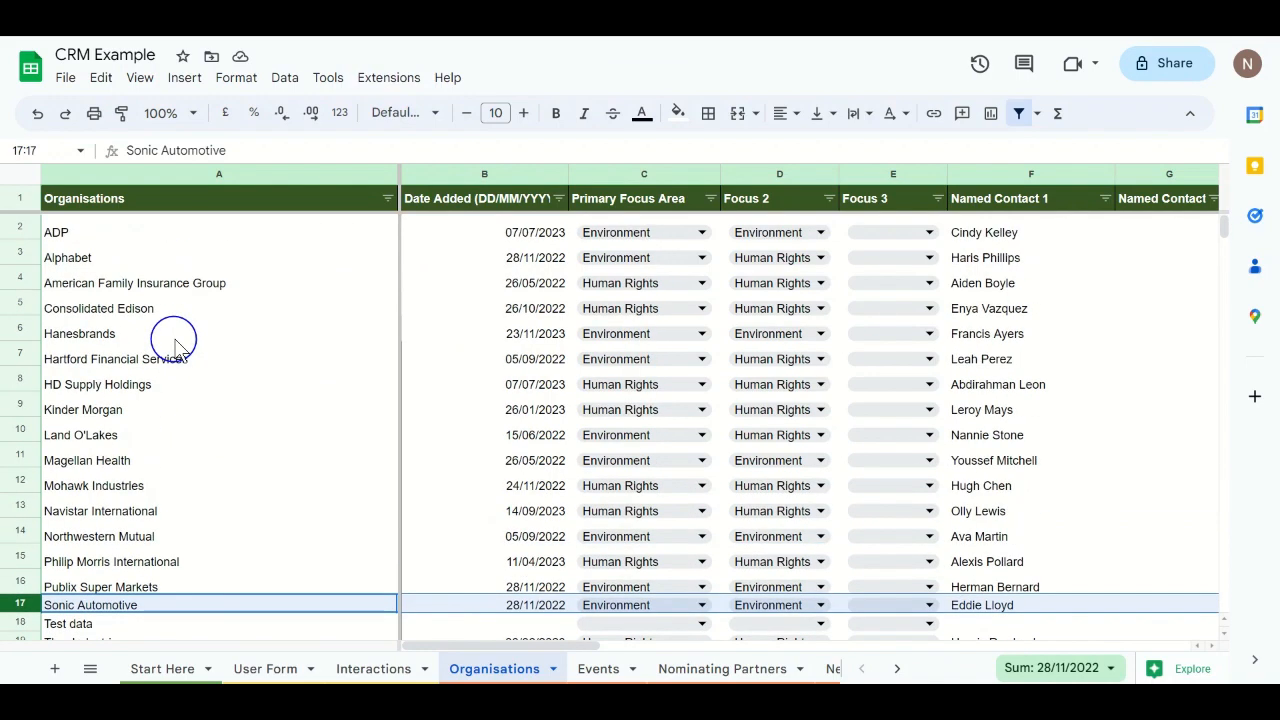
pyautogui.scroll(-2, 170, 335)
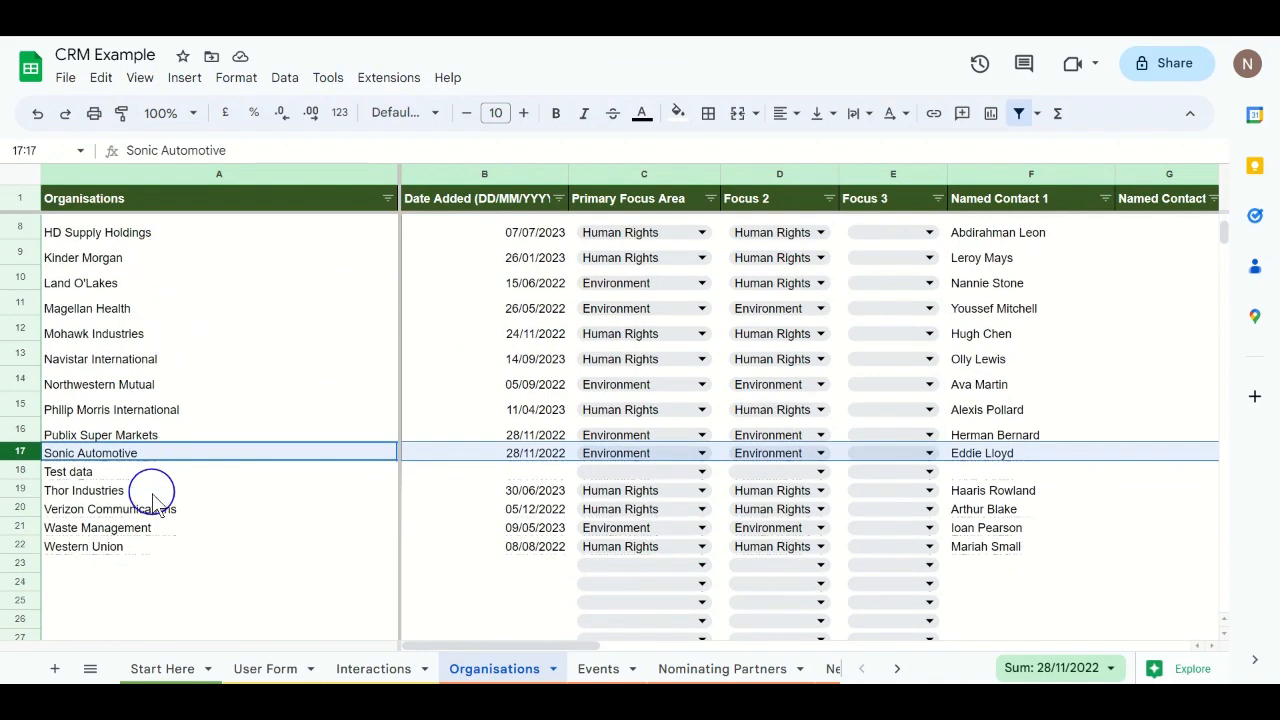
pyautogui.scroll(3, 152, 498)
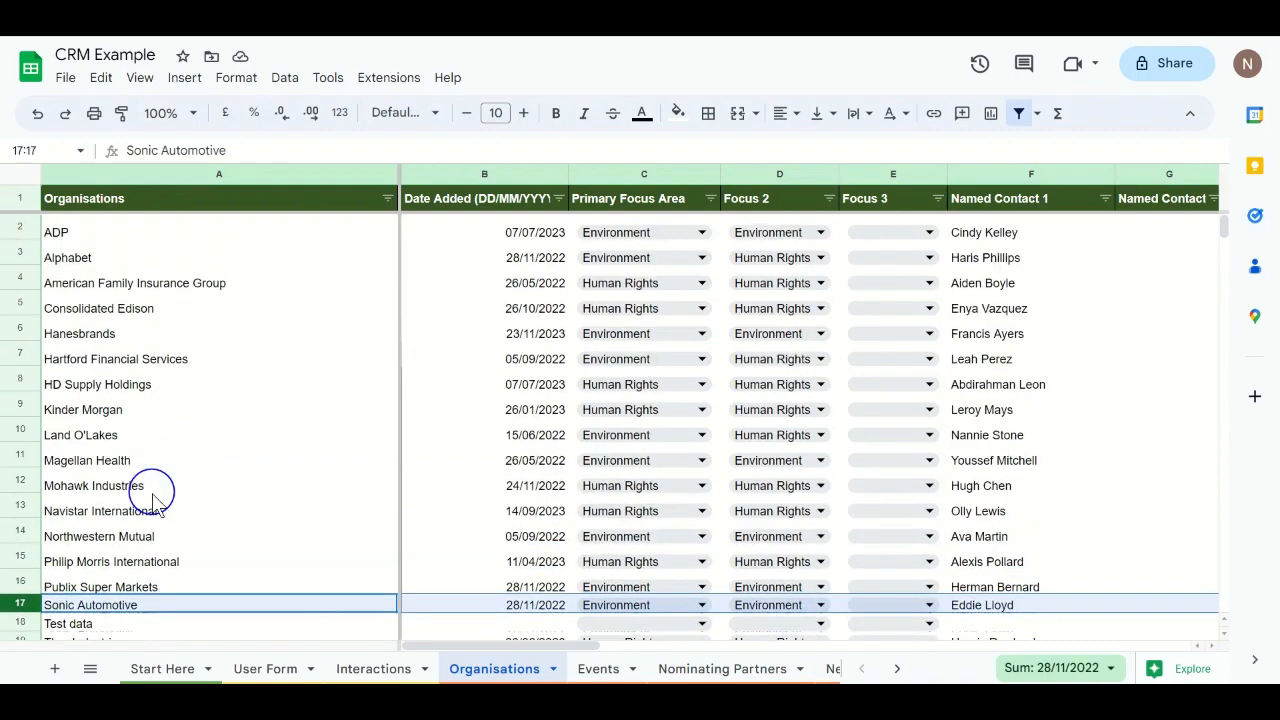
pyautogui.scroll(-3, 152, 498)
pyautogui.scroll(3, 152, 498)
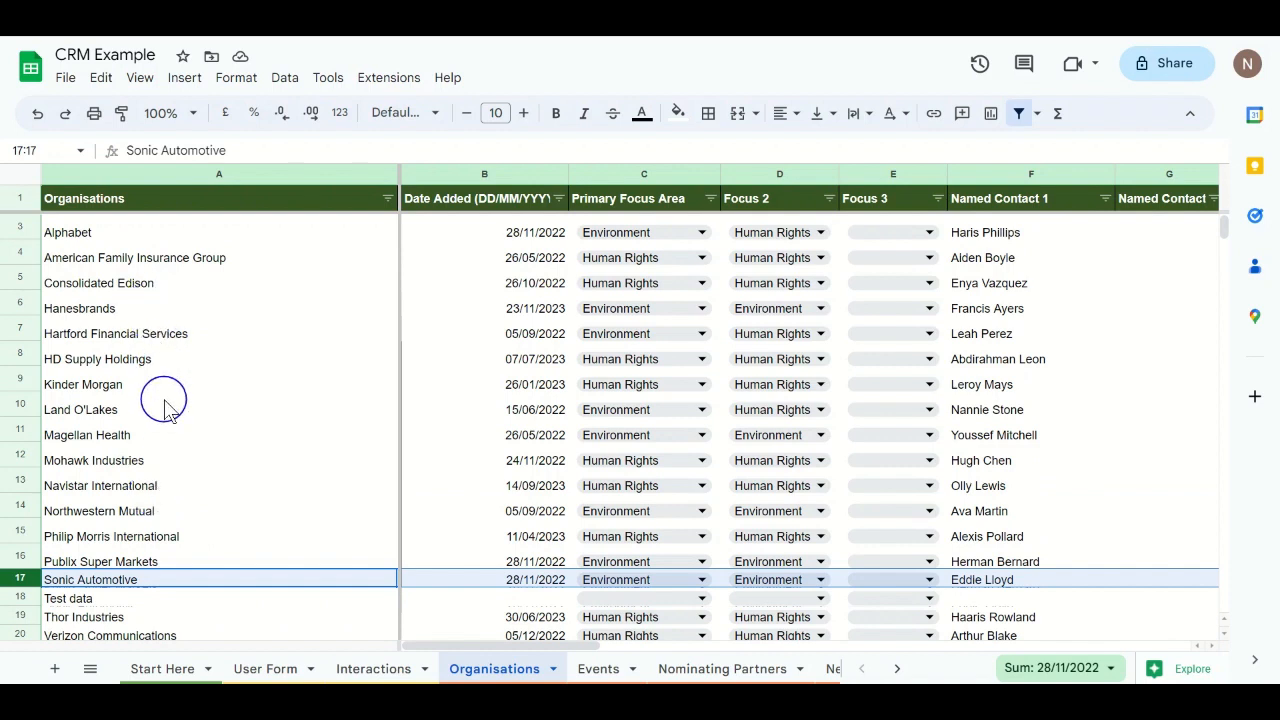
pyautogui.scroll(1, 165, 408)
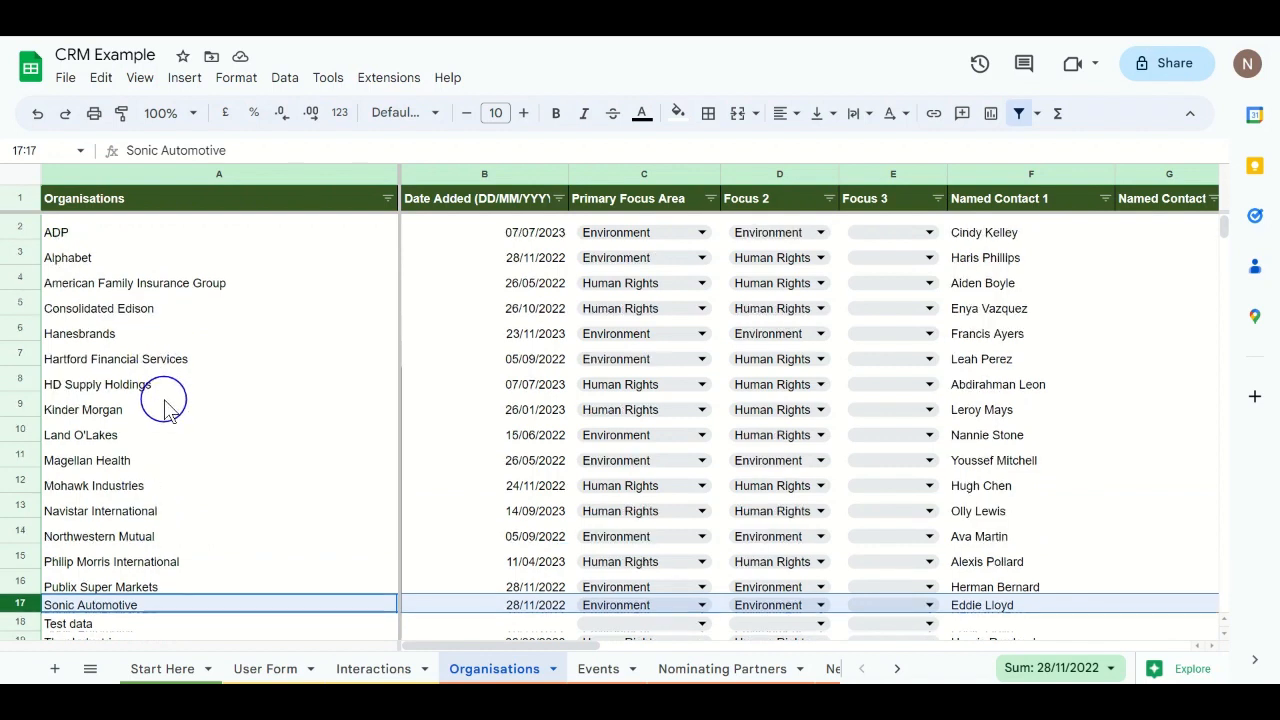
# Step: Filter the Organisations column to show only Mohawk Industries
pyautogui.click(387, 199)
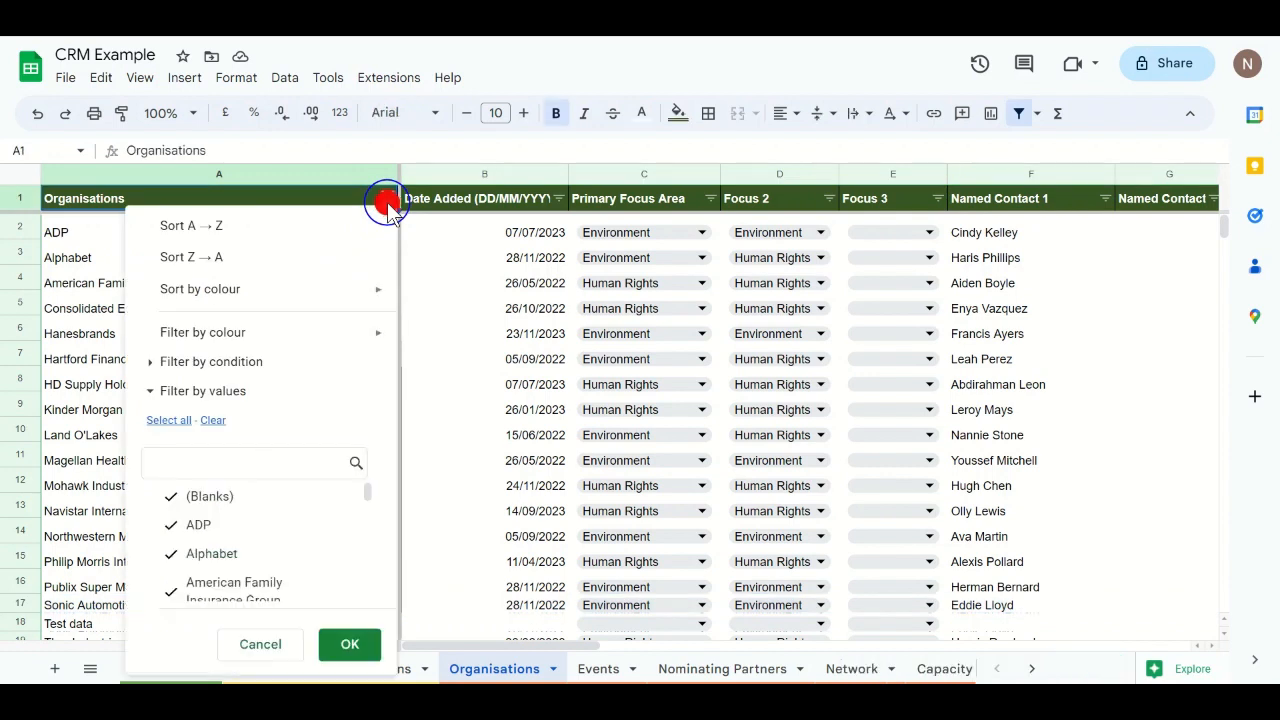
pyautogui.click(212, 420)
pyautogui.click(230, 465)
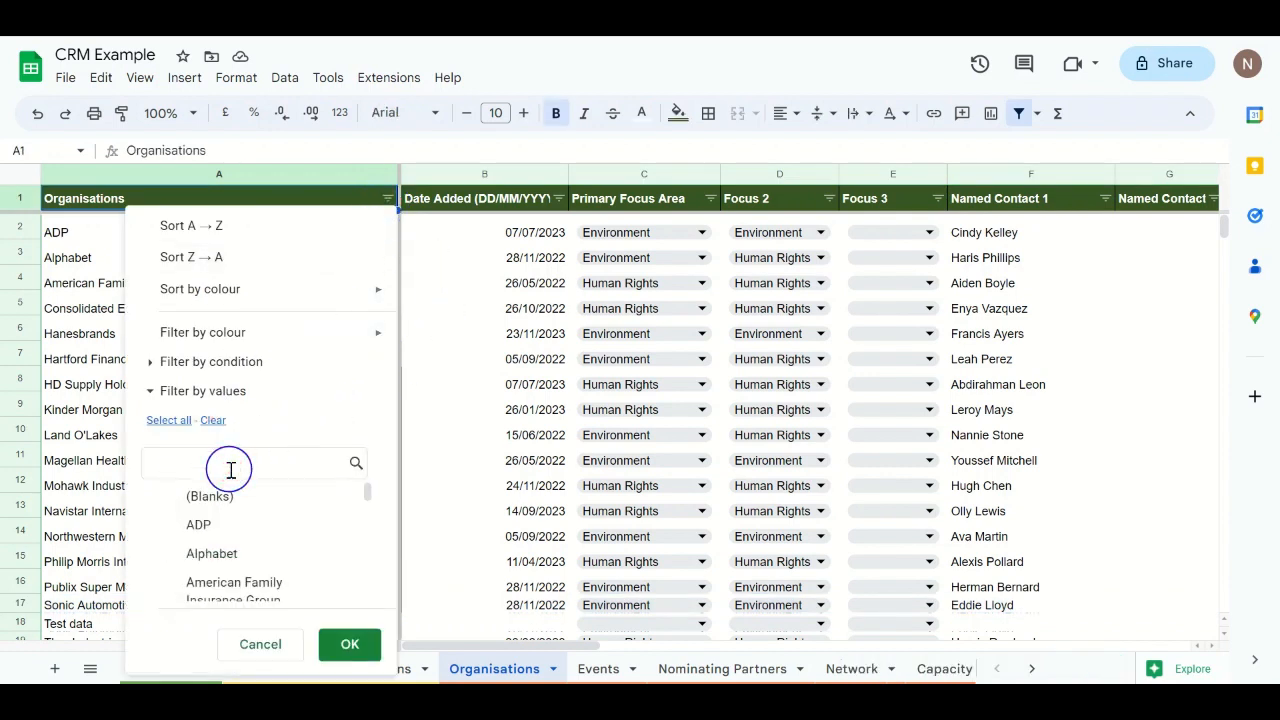
pyautogui.write('moh')
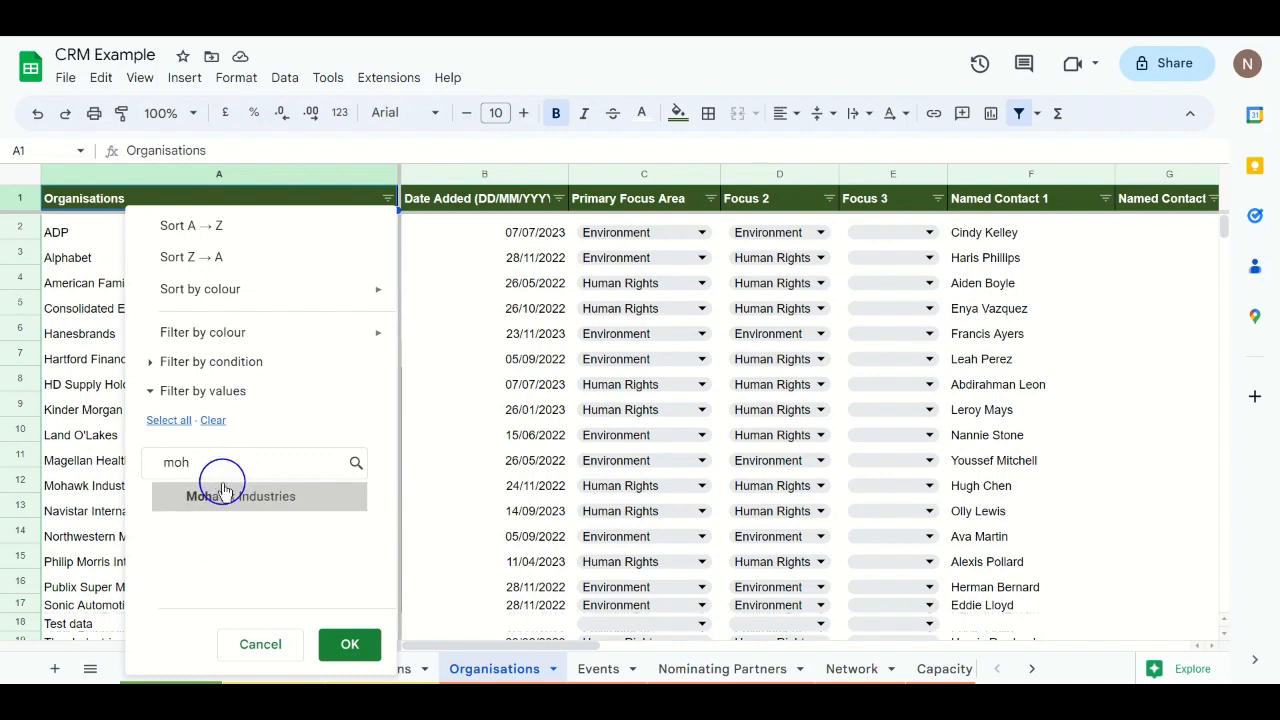
pyautogui.click(221, 500)
pyautogui.click(341, 650)
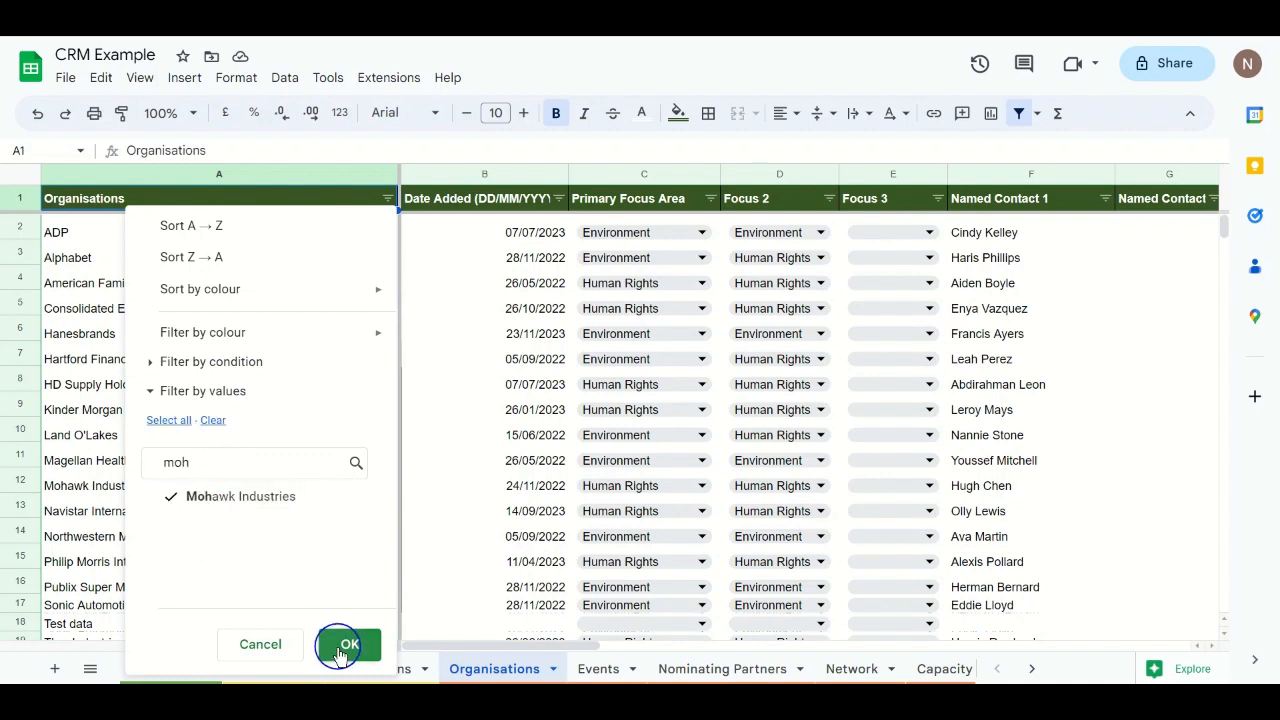
pyautogui.click(341, 648)
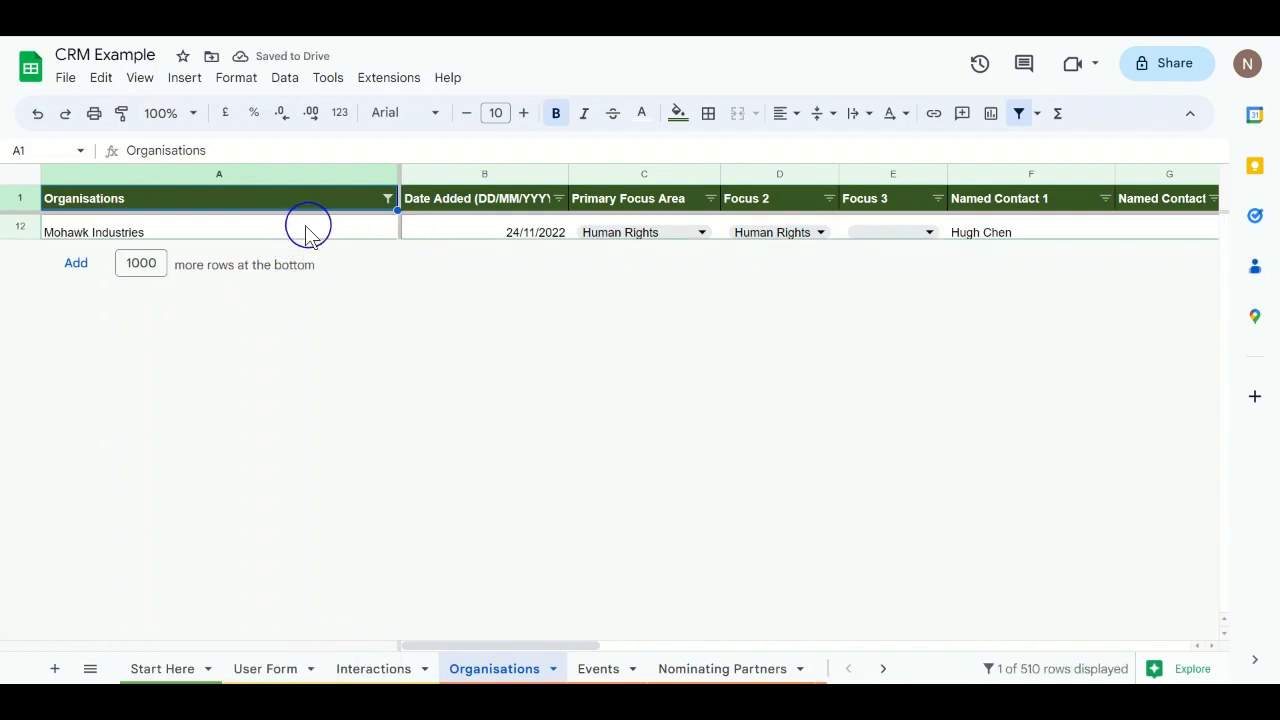
# Step: Reselect all values in the column A filter so every organisation shows again
pyautogui.click(387, 198)
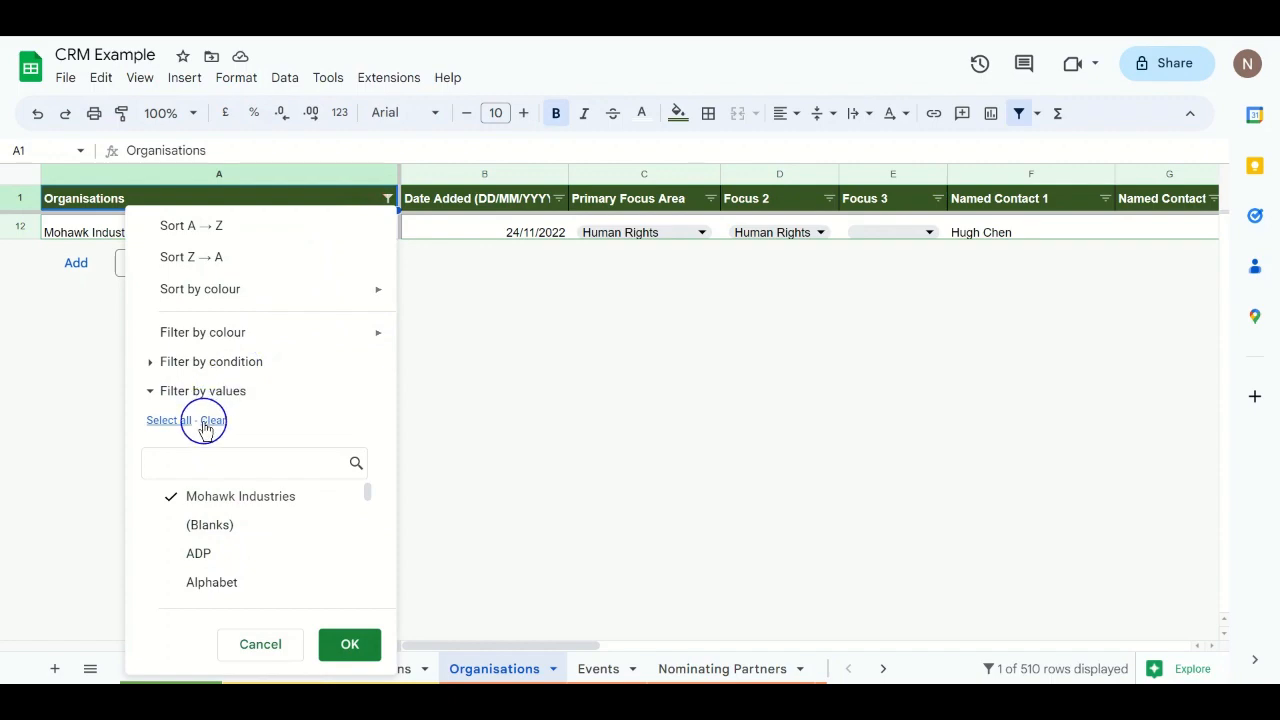
pyautogui.click(180, 420)
pyautogui.click(340, 642)
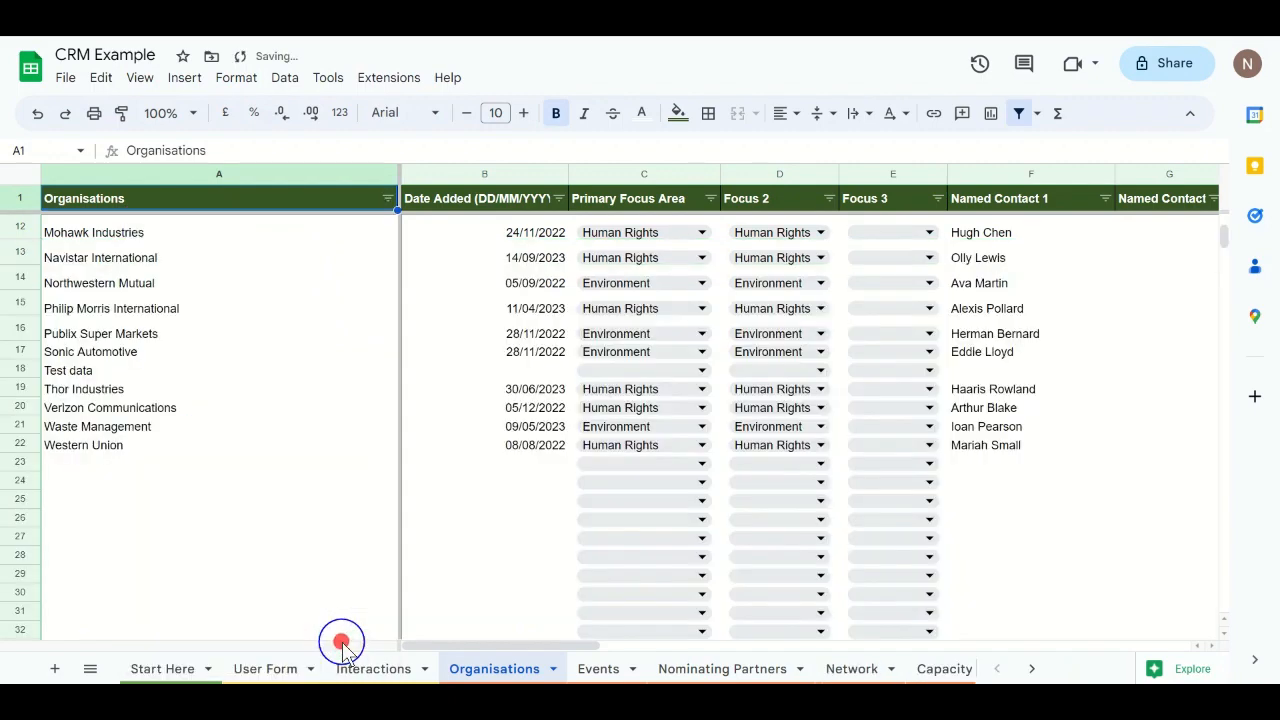
# Step: On the User Form sheet, clear the organisation name and all fields, confirming the reset
pyautogui.click(287, 668)
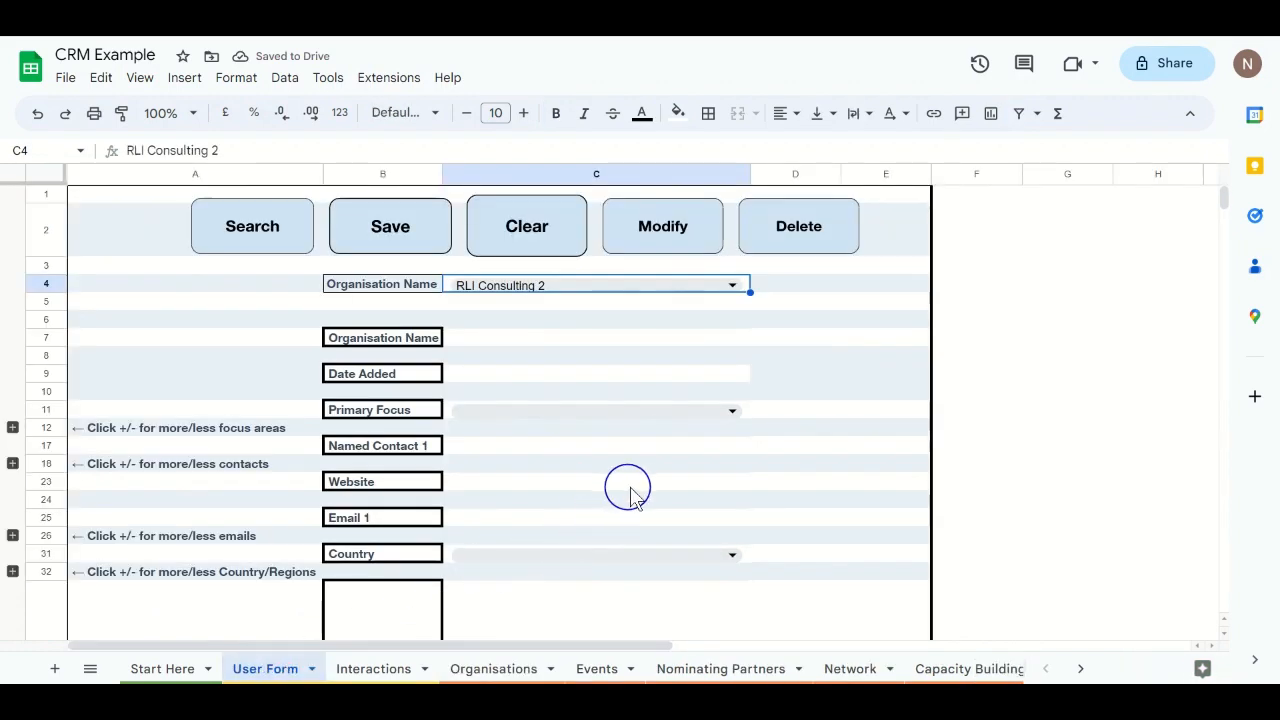
pyautogui.scroll(-1, 633, 490)
pyautogui.scroll(1, 633, 490)
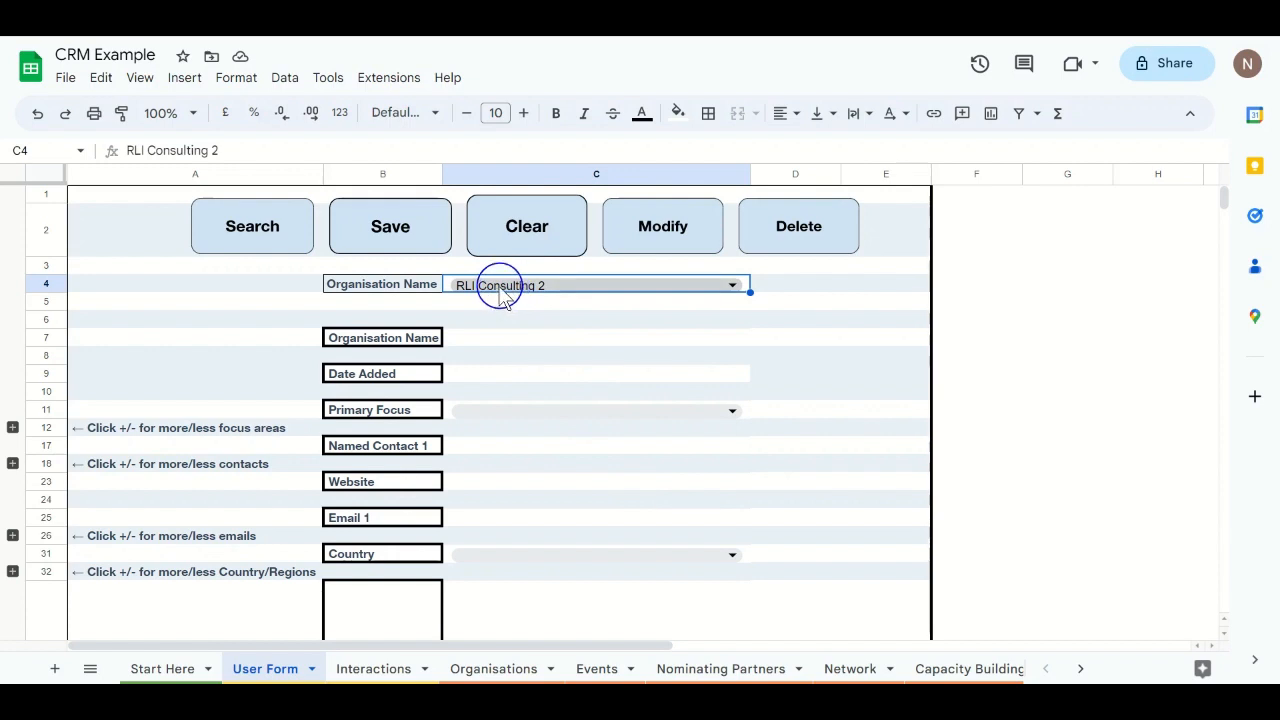
pyautogui.click(510, 236)
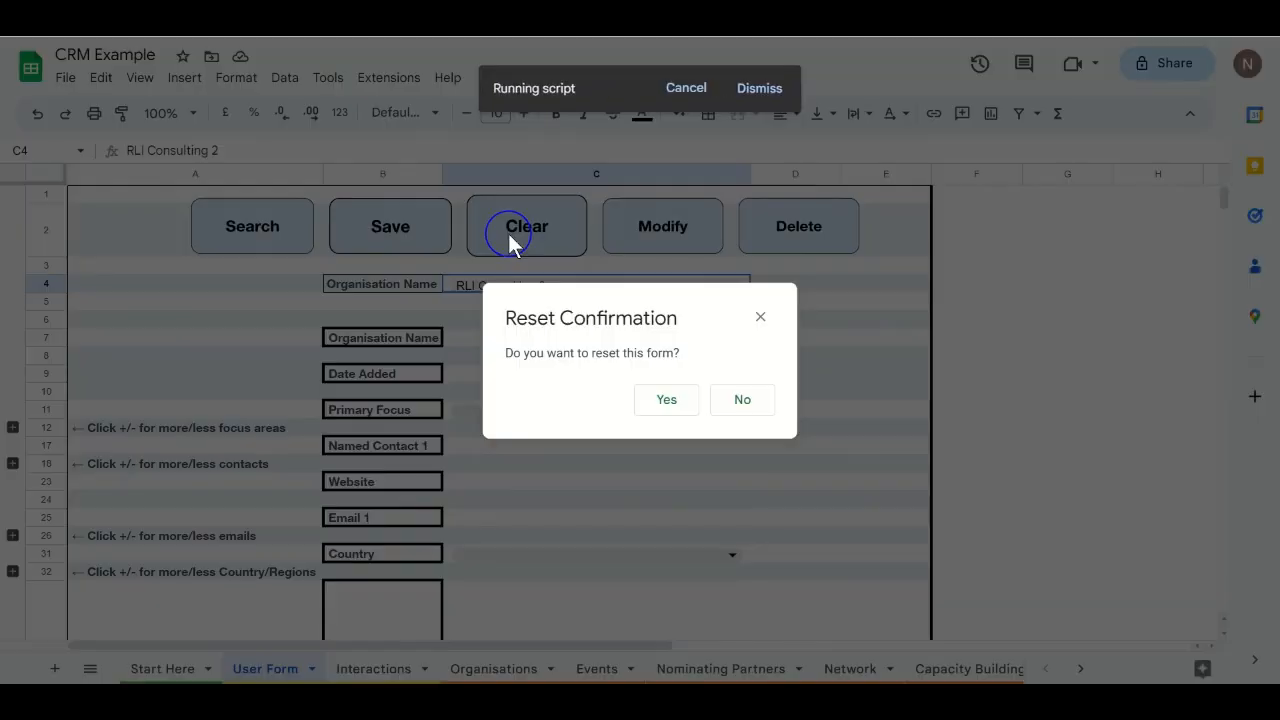
pyautogui.click(668, 405)
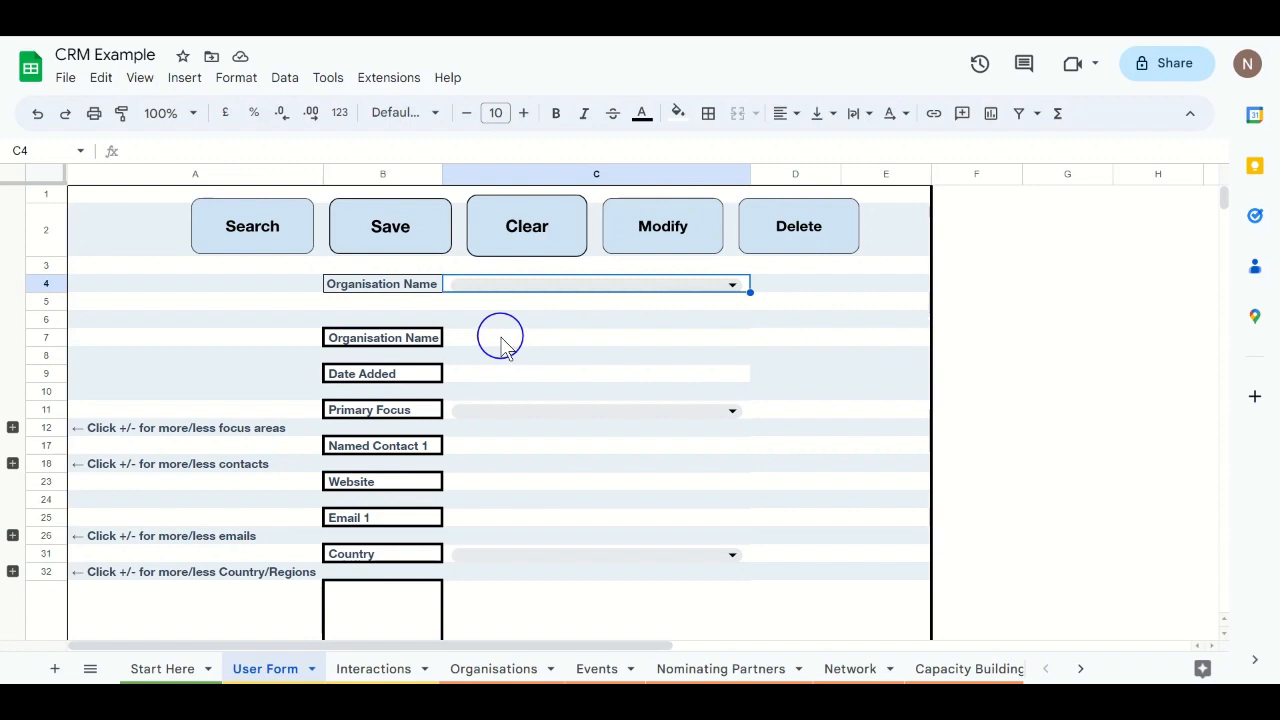
pyautogui.click(501, 342)
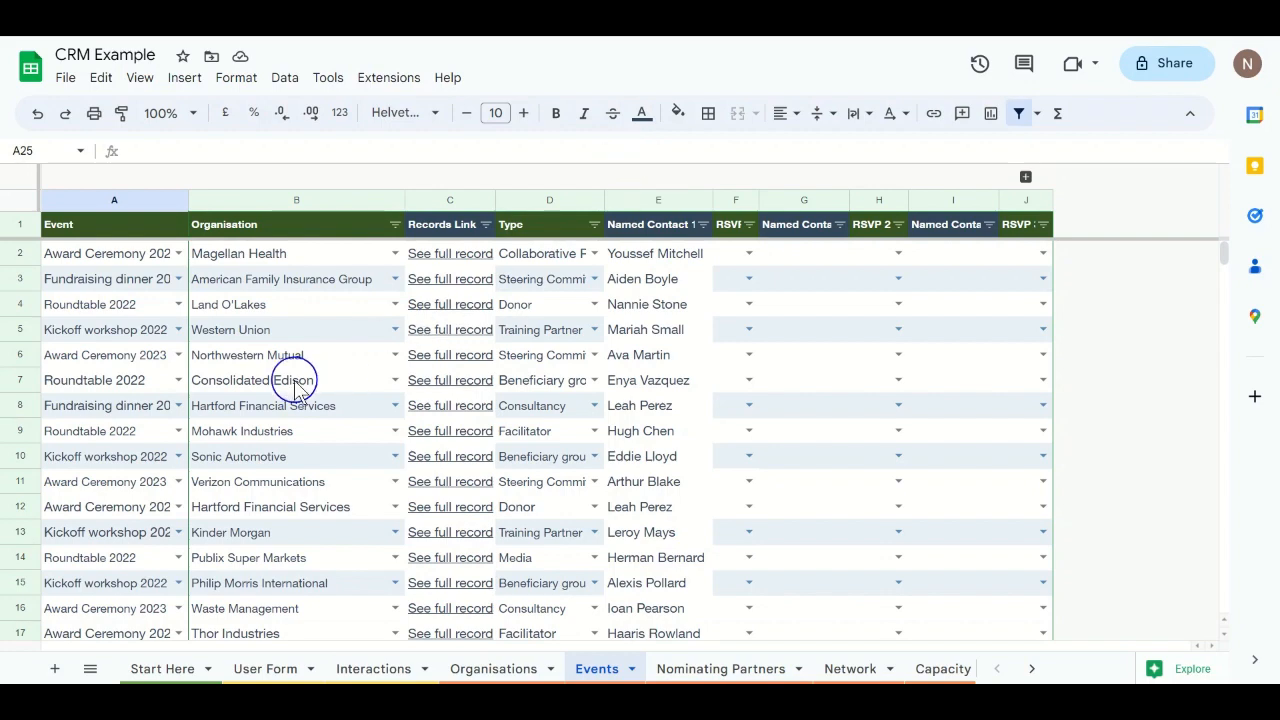
# Step: Choose Fundraising dinner 2023 as the event in cell A22
pyautogui.scroll(-3, 295, 380)
pyautogui.scroll(-1, 295, 385)
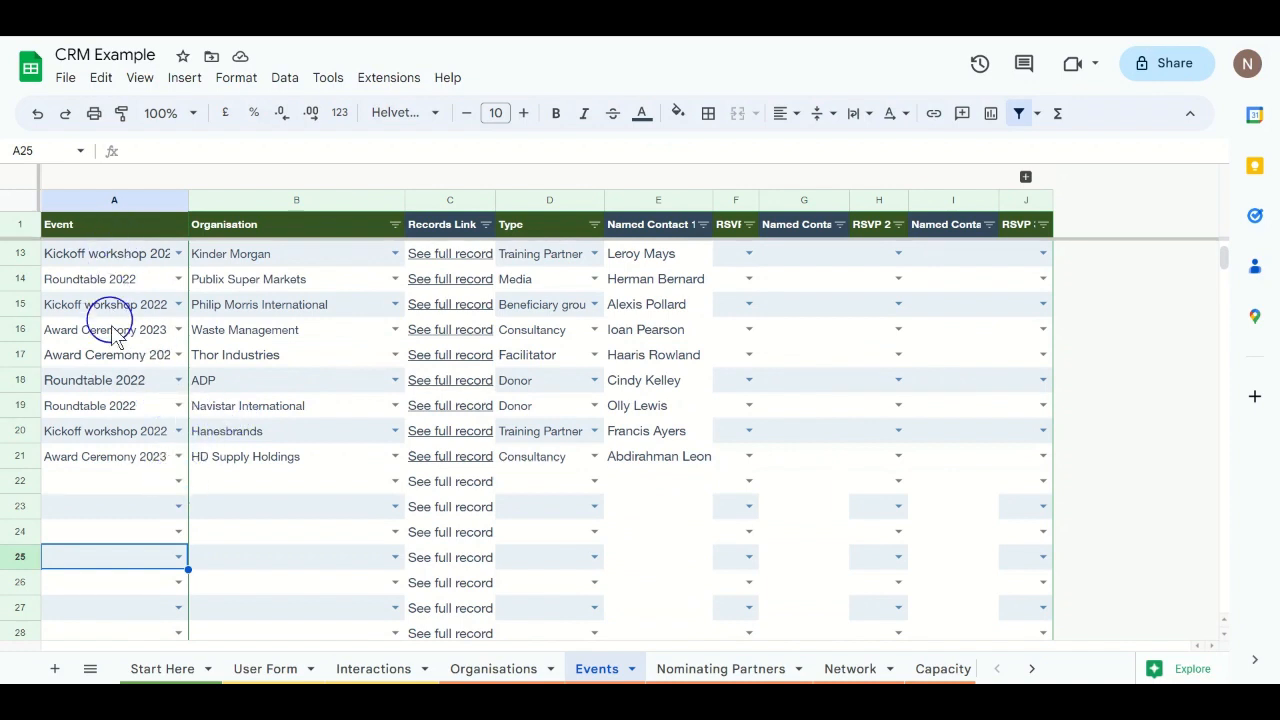
pyautogui.click(178, 483)
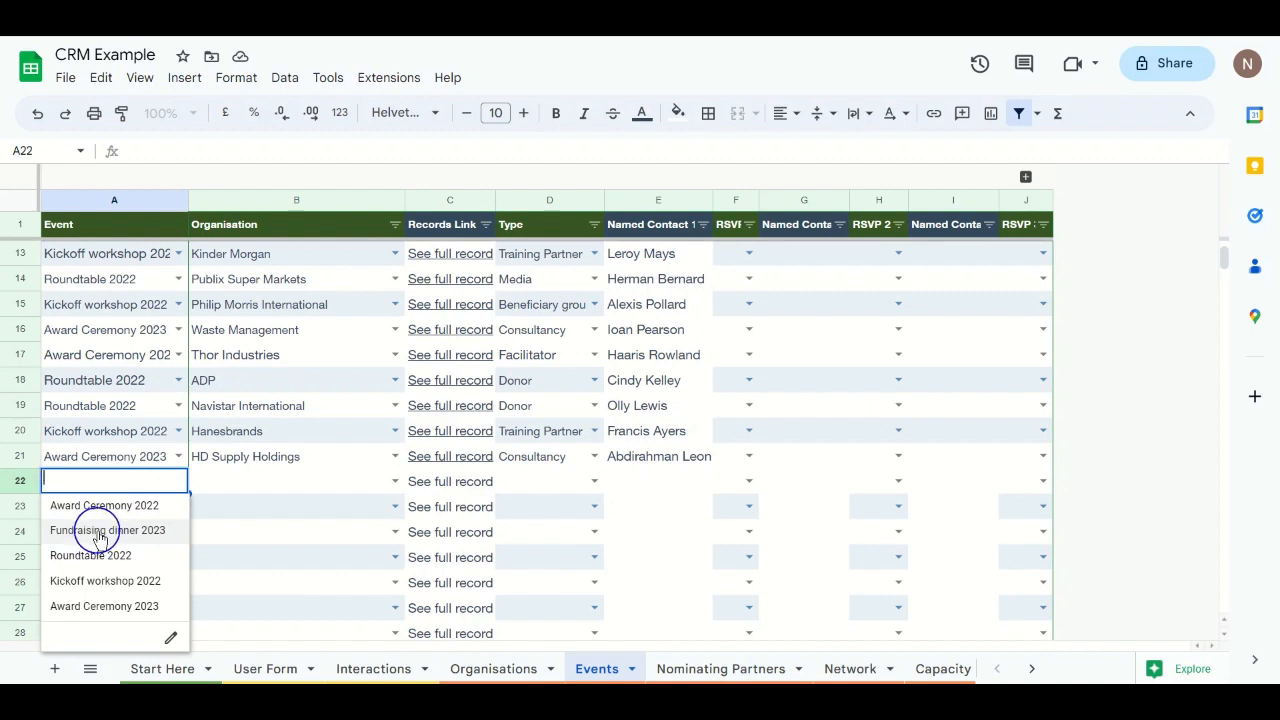
pyautogui.click(100, 538)
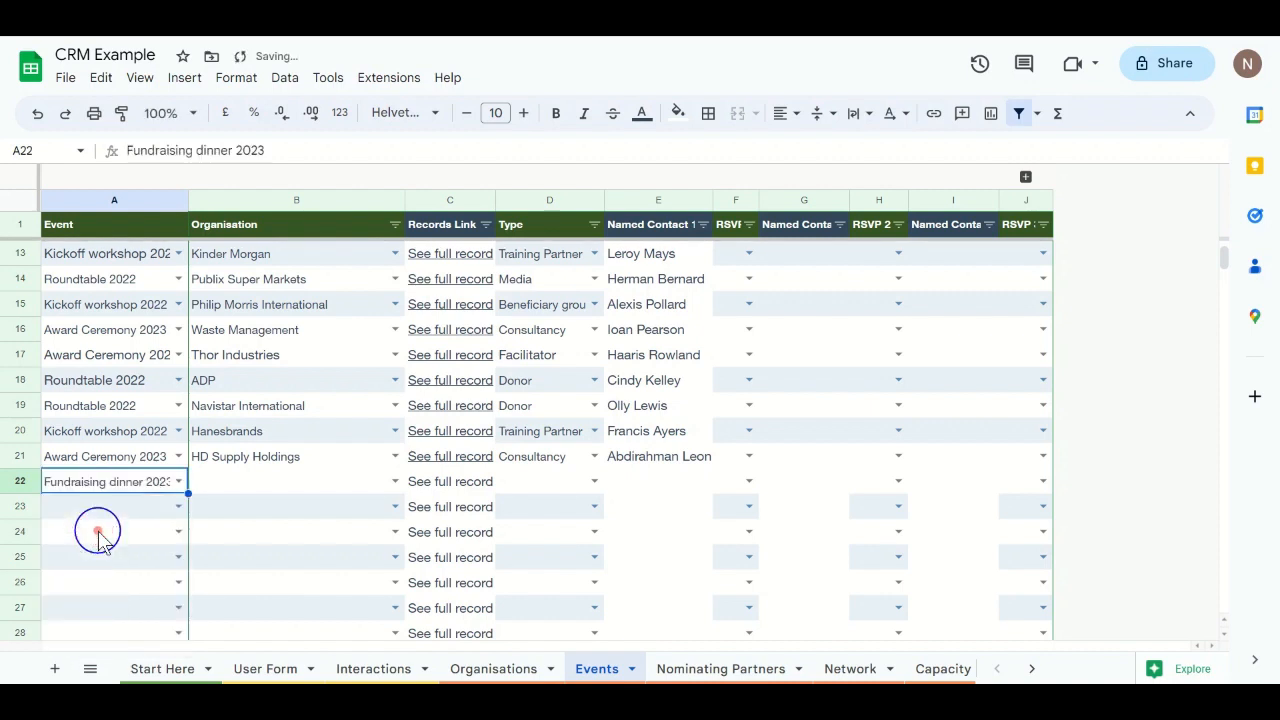
# Step: Set B22's organisation to RLI Consulting from the autocomplete suggestion
pyautogui.click(280, 490)
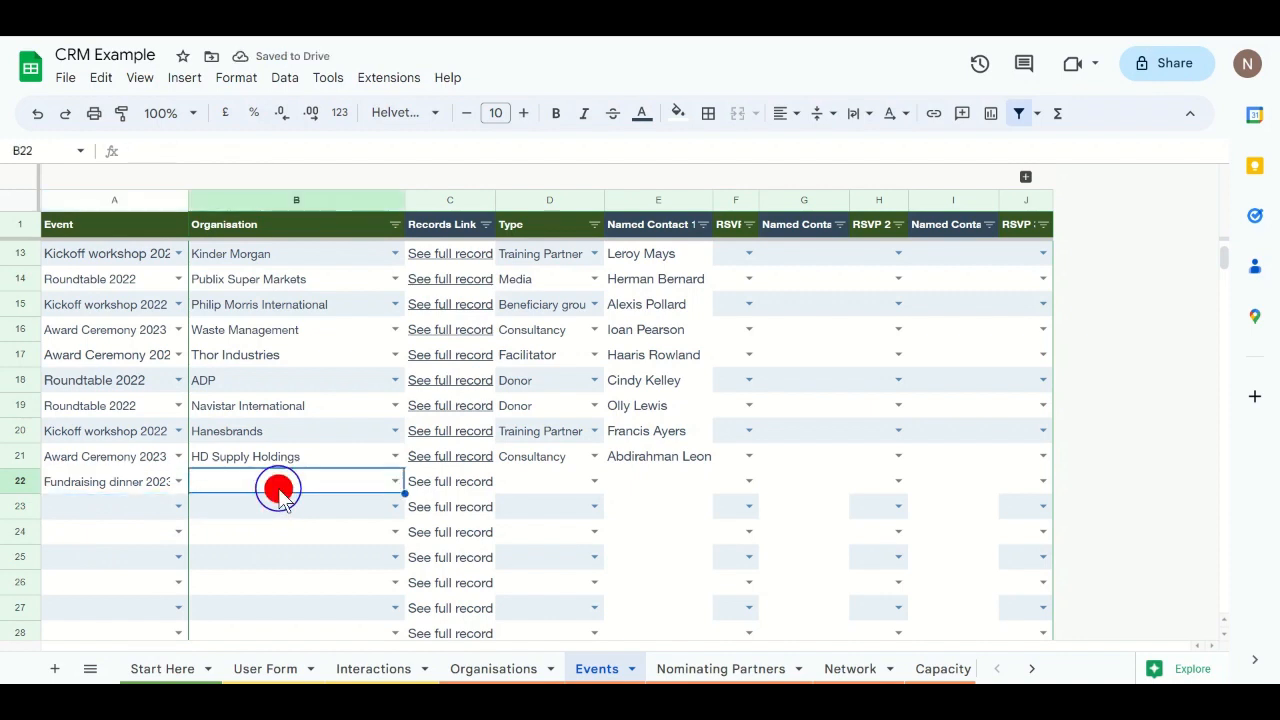
pyautogui.click(345, 482)
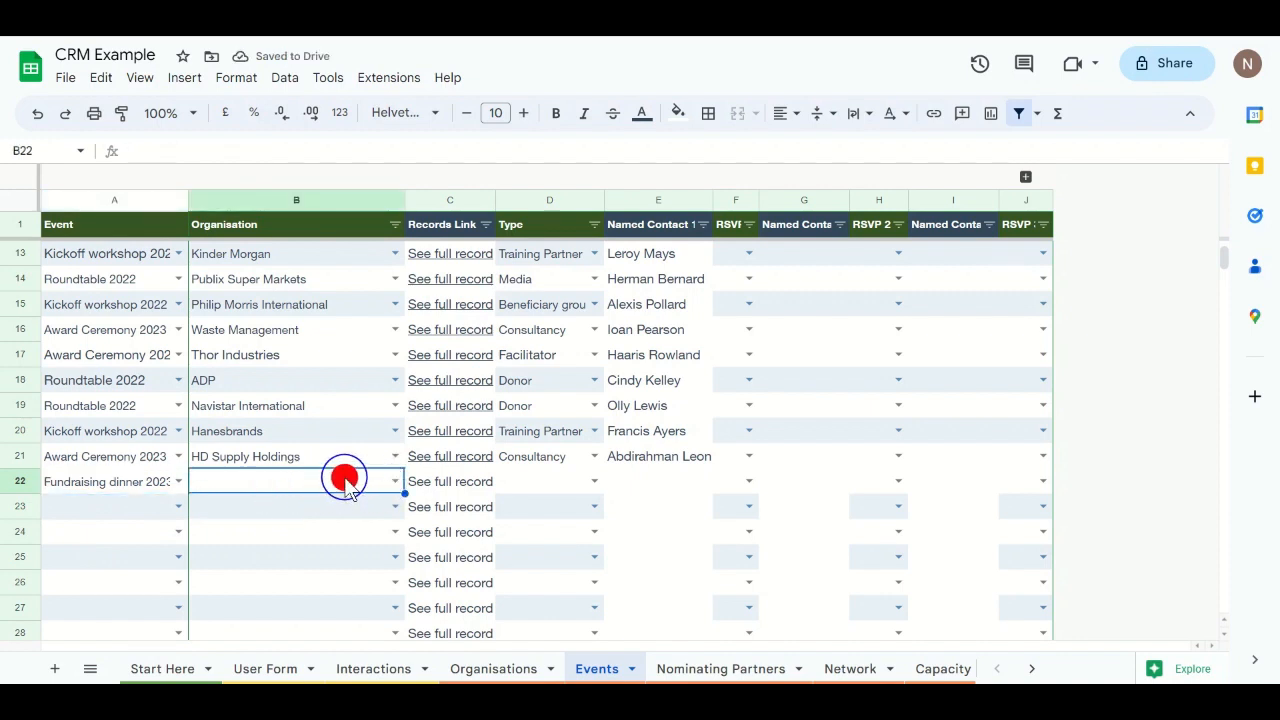
pyautogui.write('r')
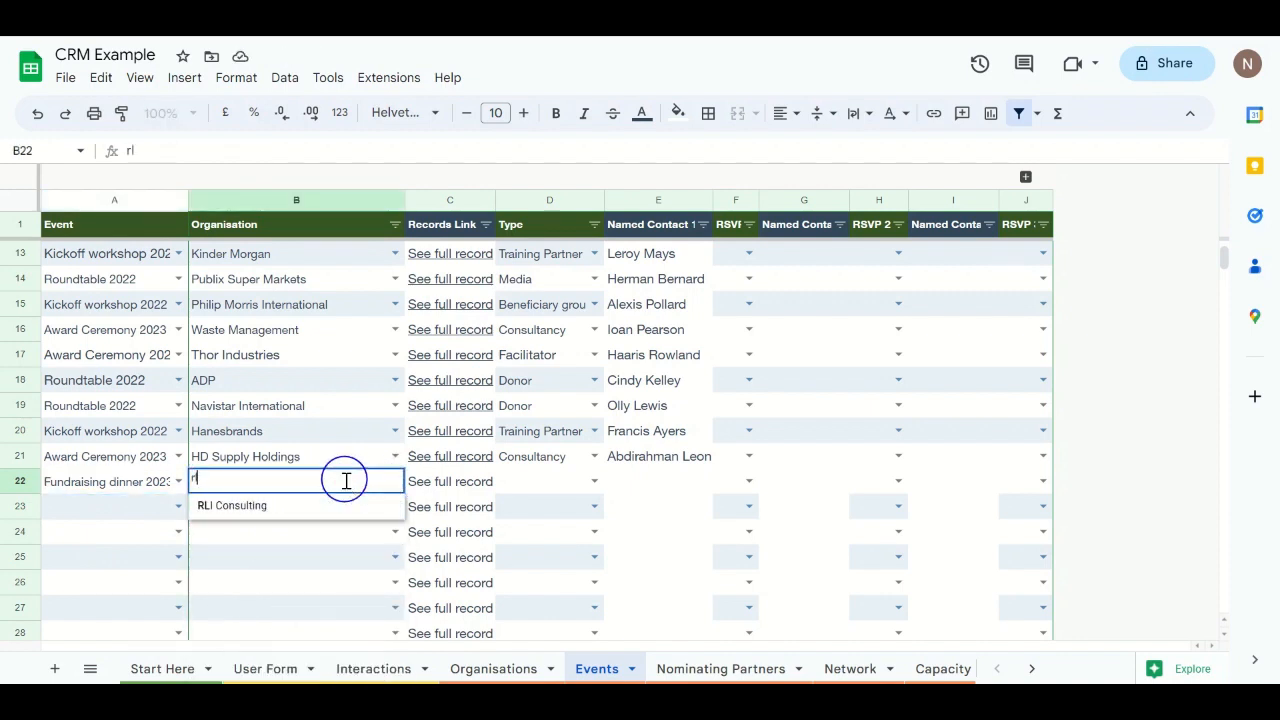
pyautogui.write('l')
pyautogui.click(246, 507)
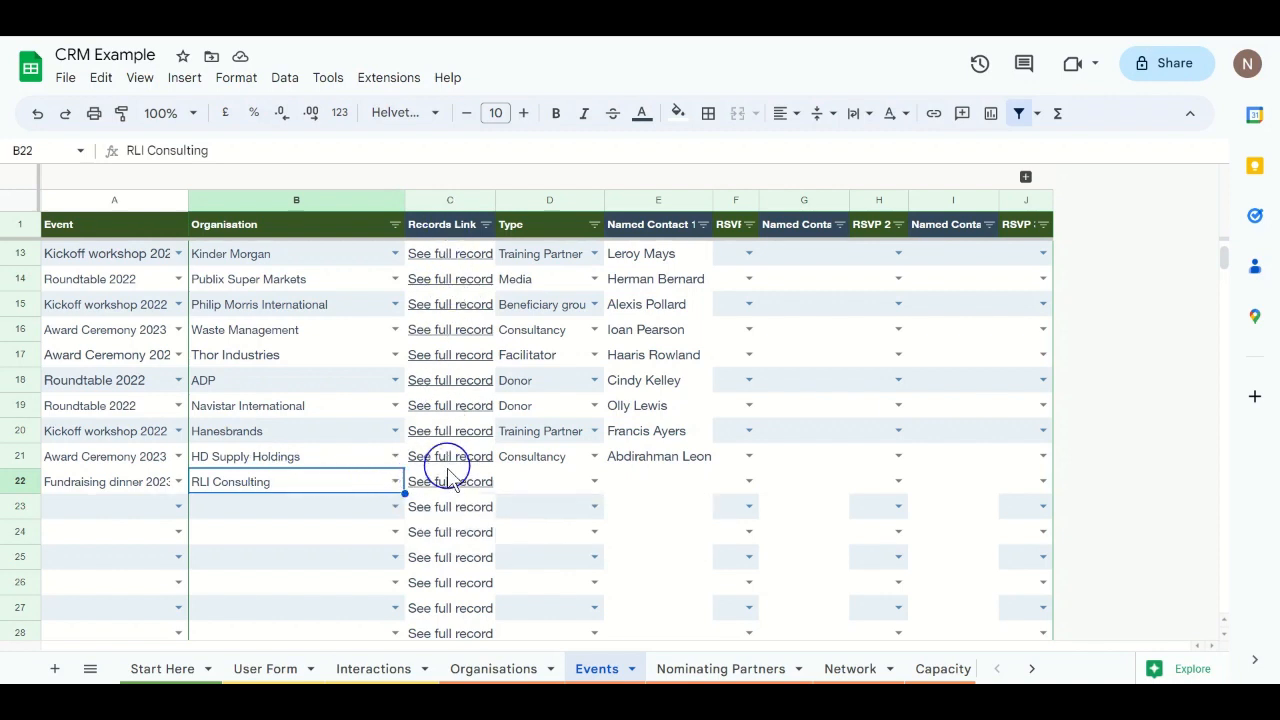
pyautogui.moveTo(450, 478)
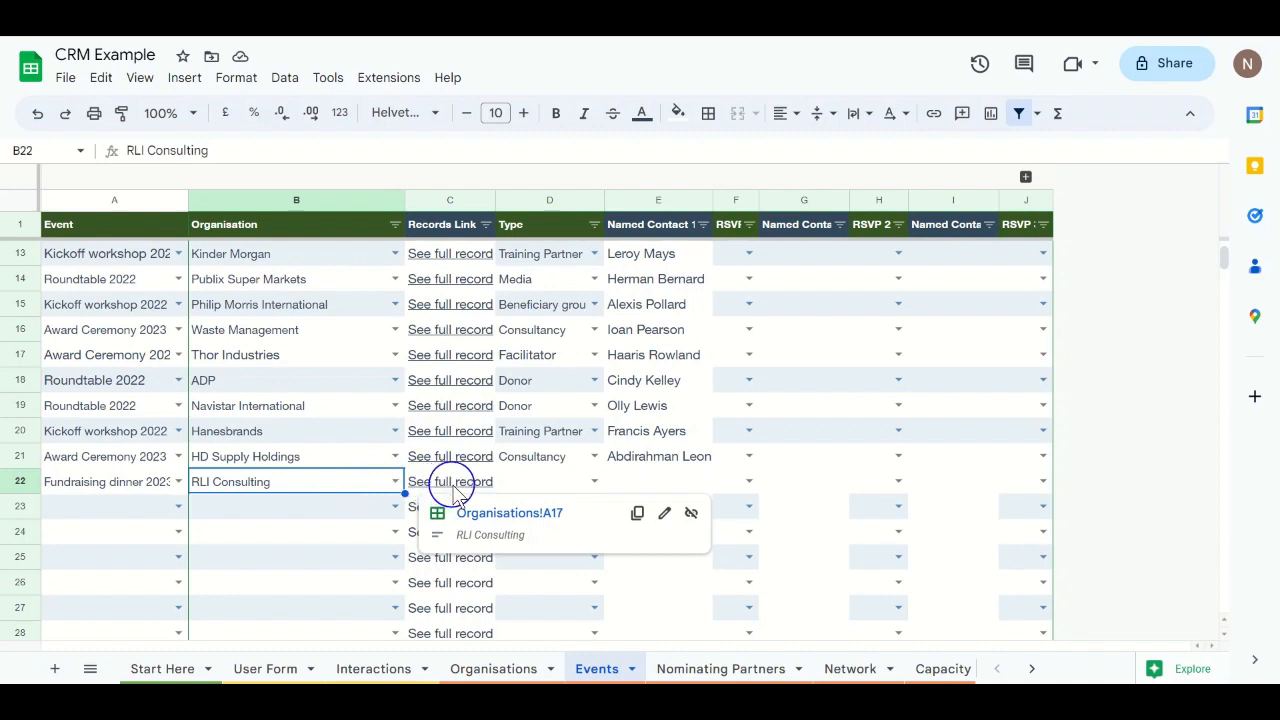
pyautogui.click(483, 520)
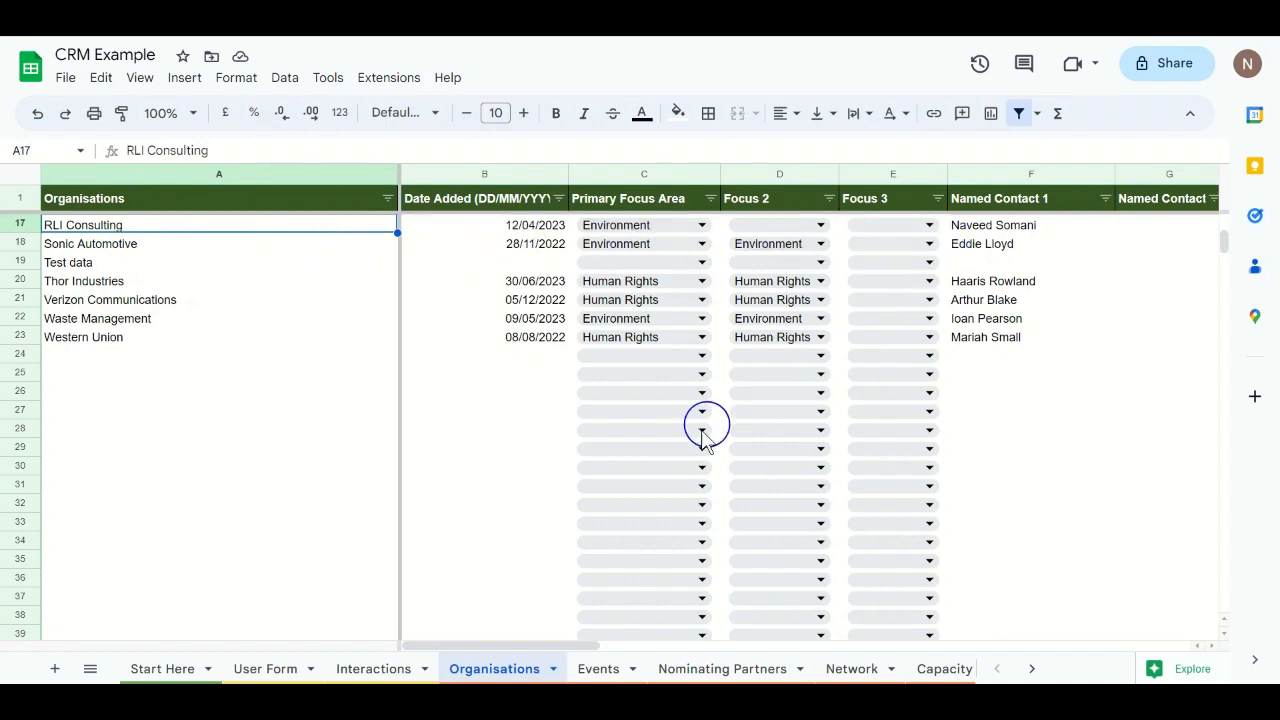
pyautogui.click(592, 670)
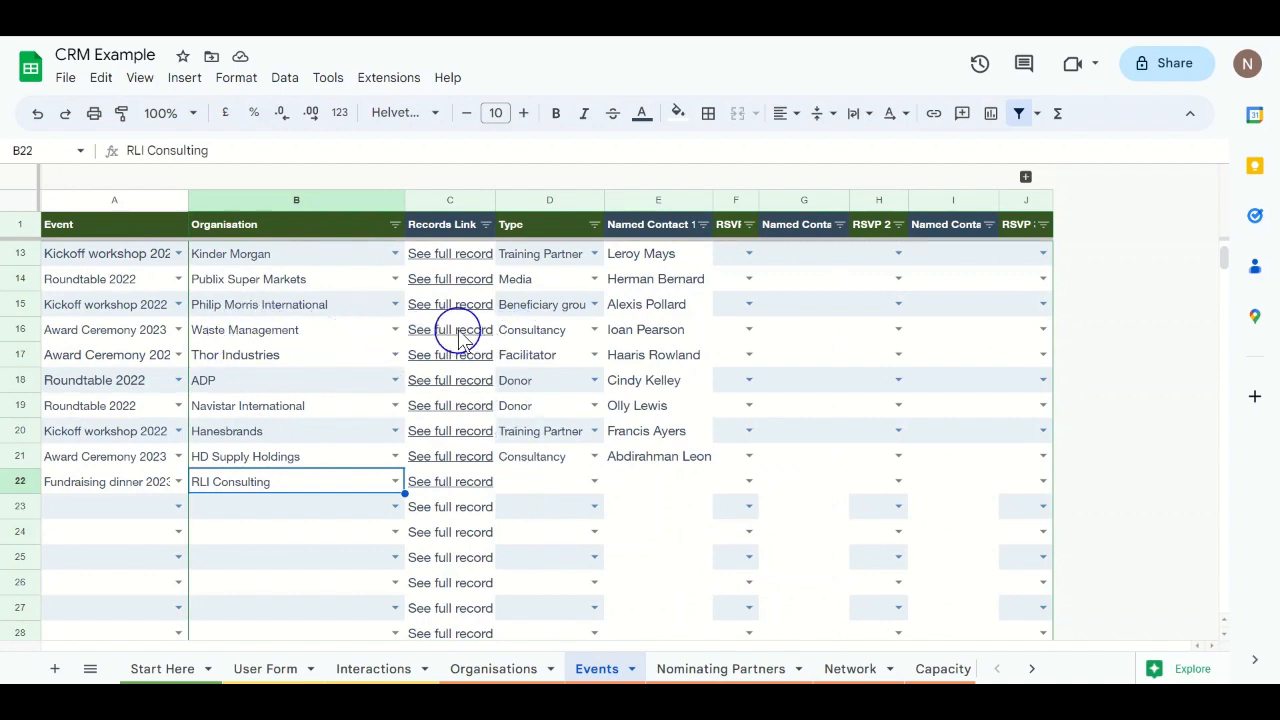
pyautogui.moveTo(462, 332)
pyautogui.click(474, 362)
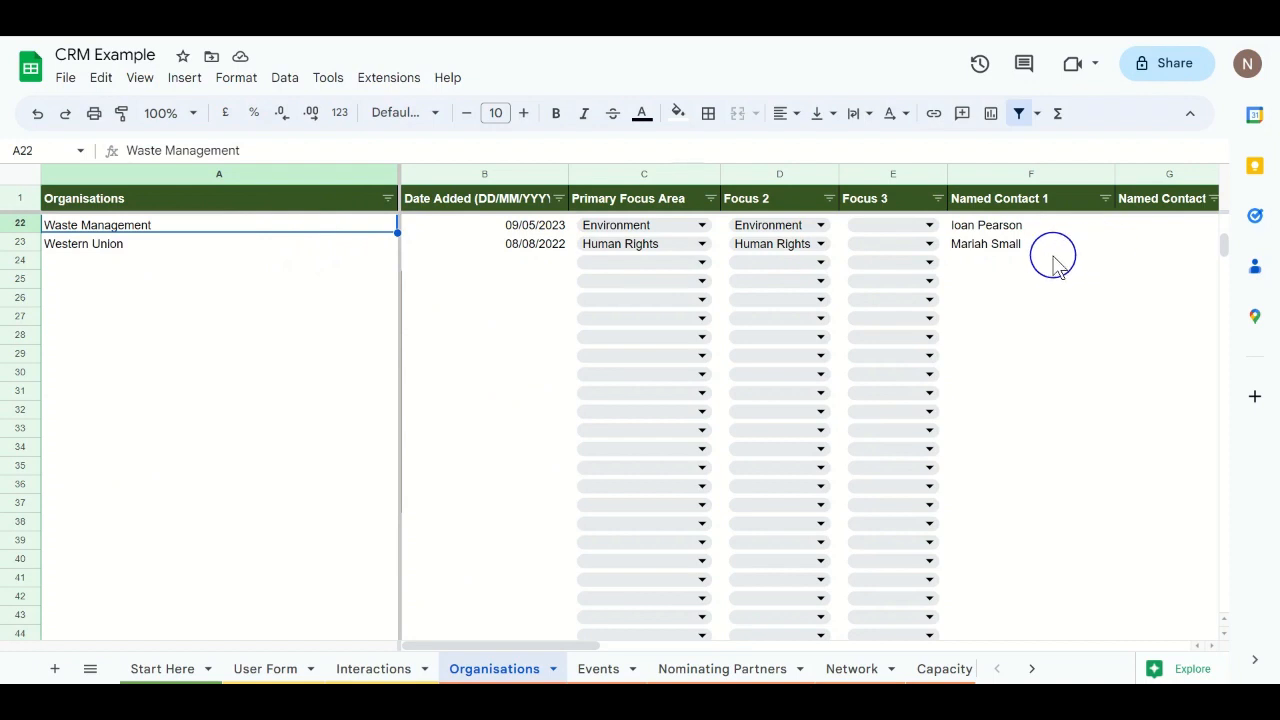
pyautogui.hscroll(10, 1055, 262)
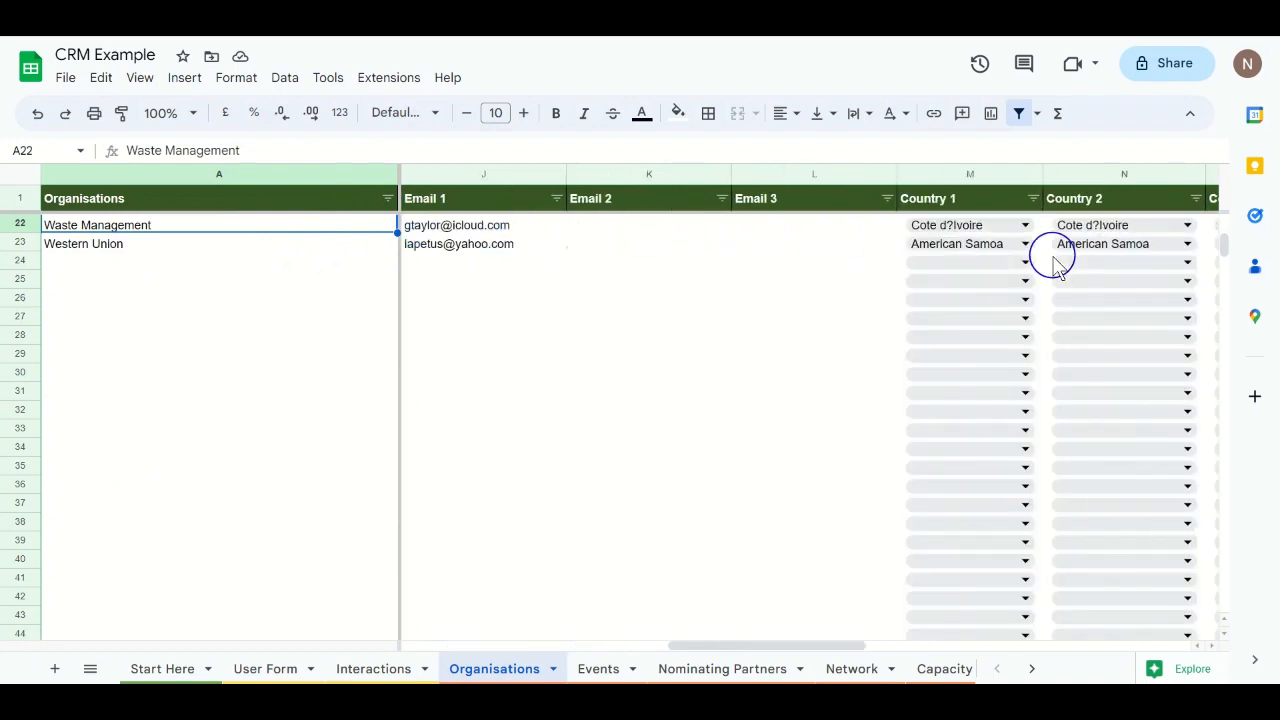
pyautogui.hscroll(2, 1053, 258)
pyautogui.hscroll(-10, 1053, 260)
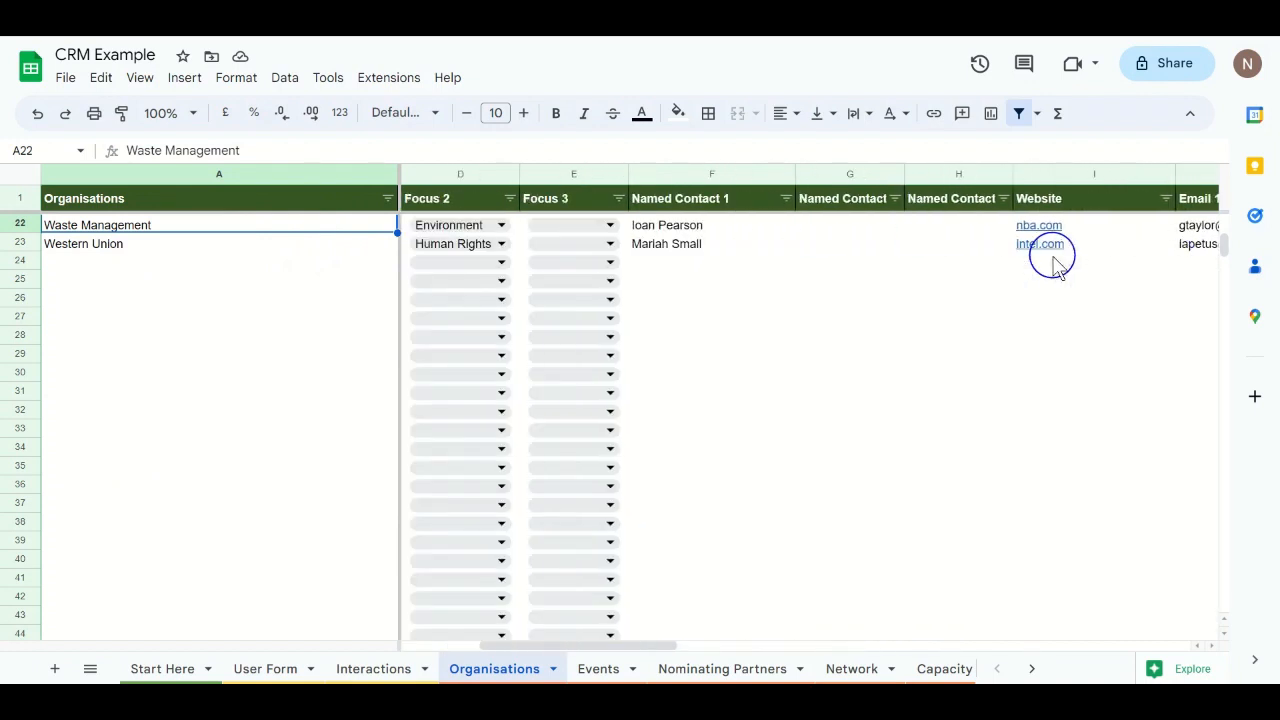
pyautogui.click(594, 666)
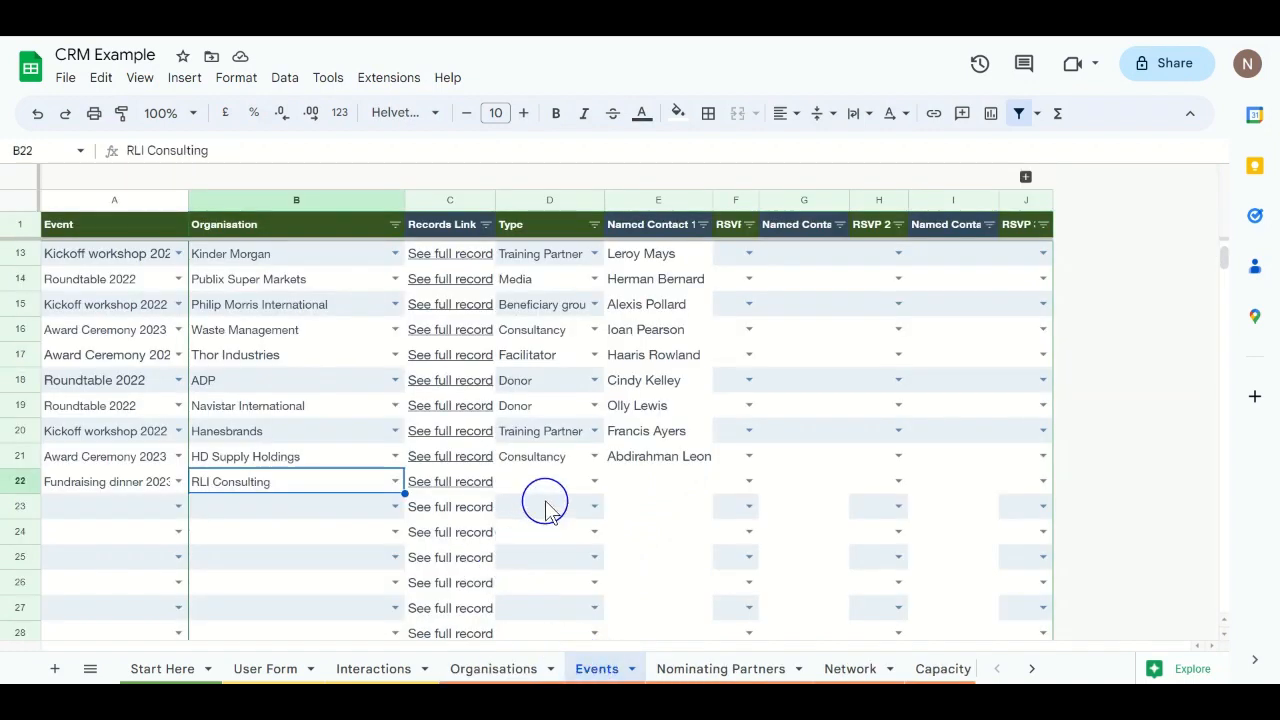
# Step: Fill E21's Named Contact VLOOKUP down to E22 and check the resulting contact
pyautogui.click(630, 478)
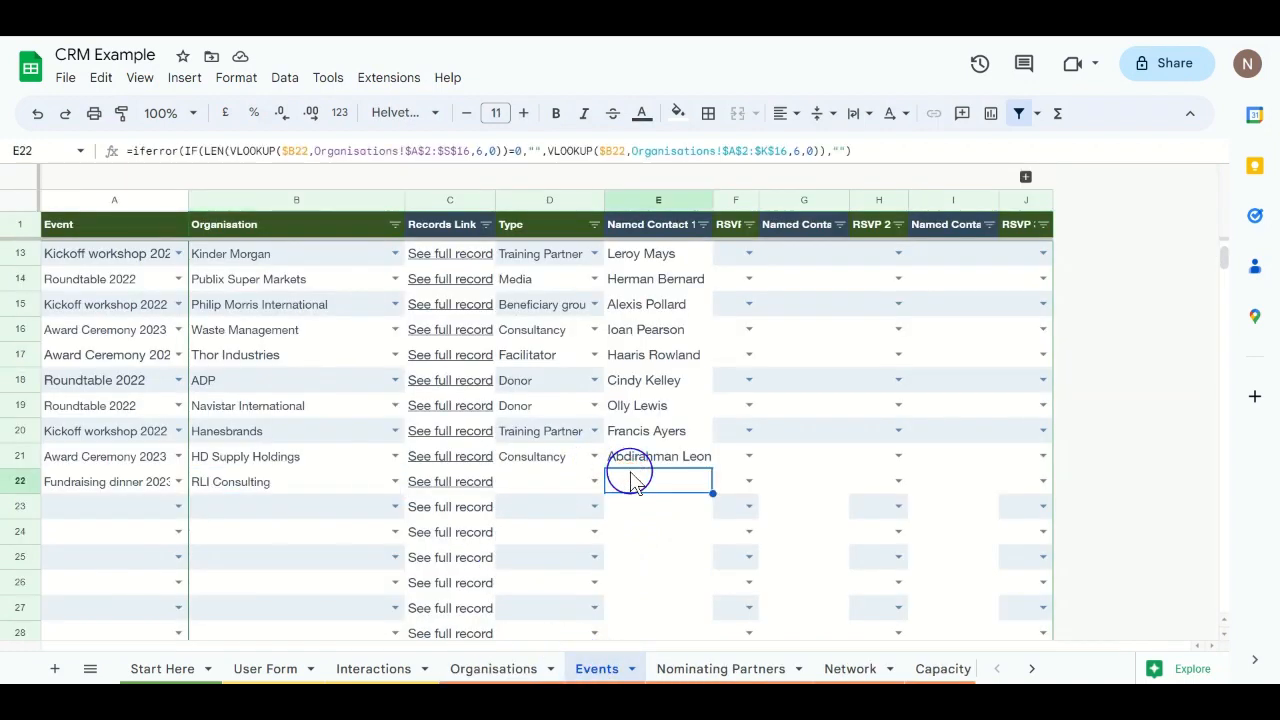
pyautogui.click(676, 455)
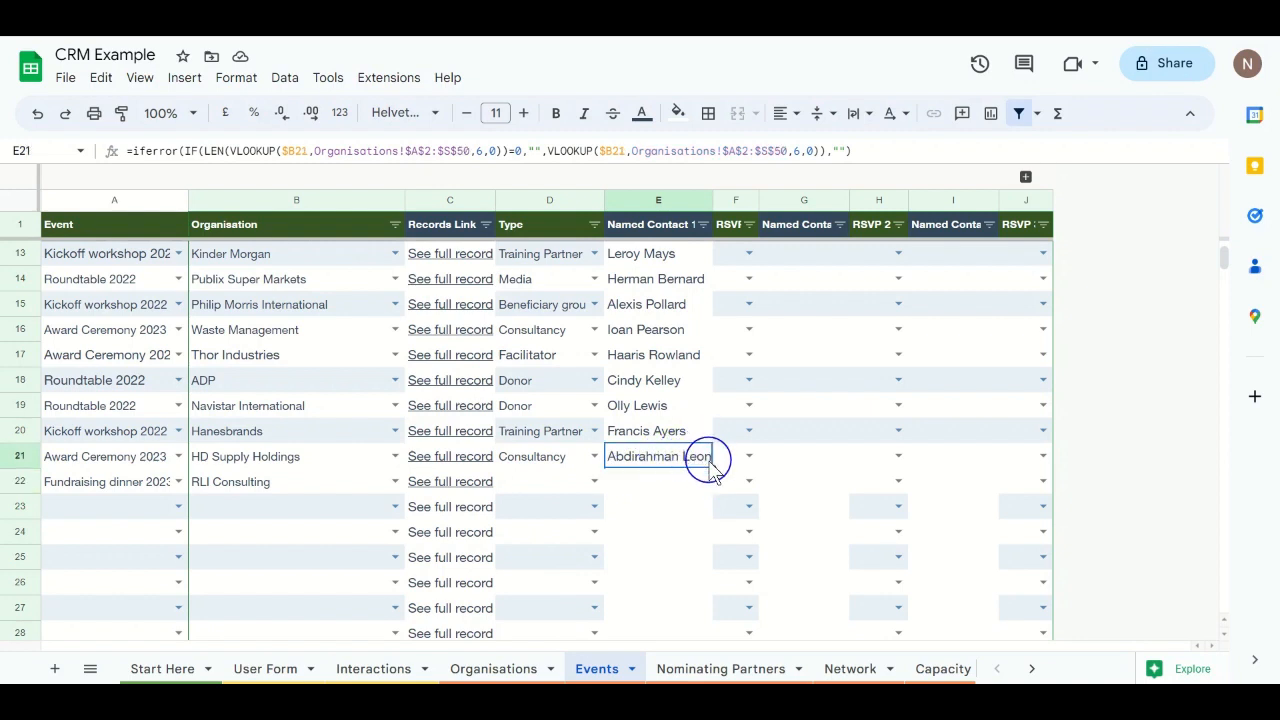
pyautogui.moveTo(712, 468); pyautogui.dragTo(709, 482)
pyautogui.click(653, 515)
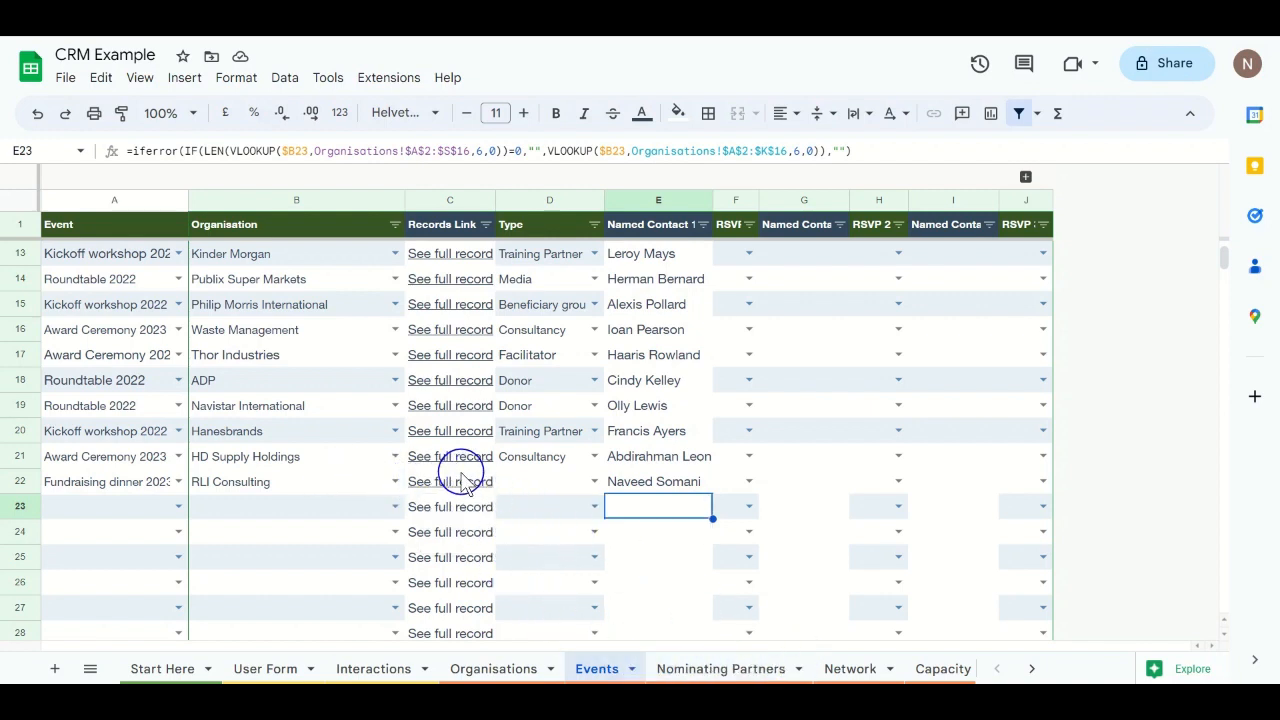
pyautogui.moveTo(460, 476)
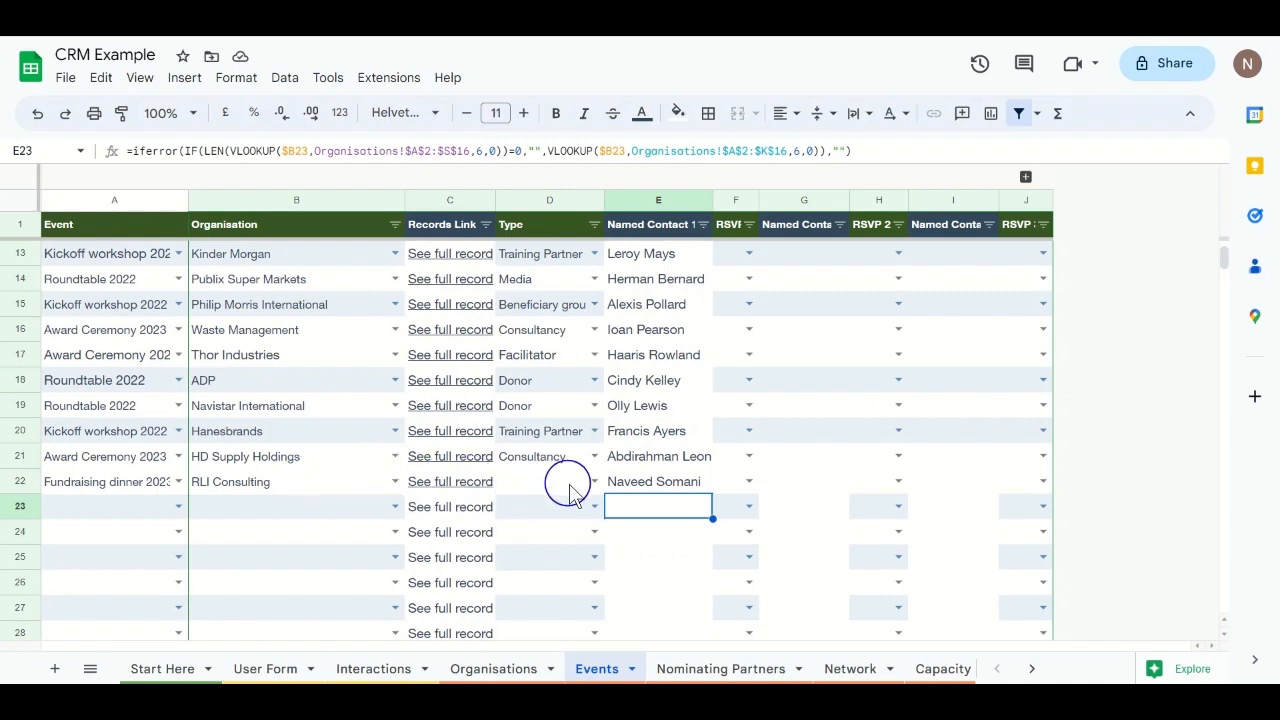
pyautogui.click(704, 478)
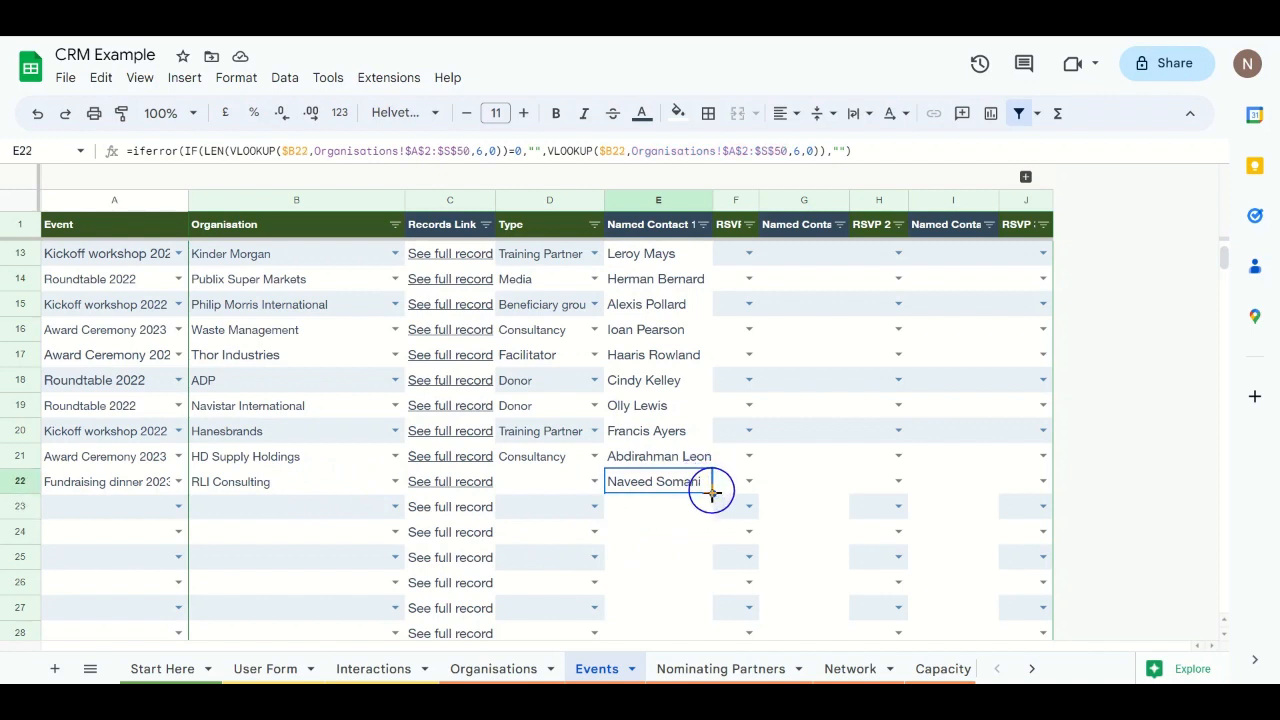
# Step: Set B22 to Alphabet and inspect the lookup formulas in E22 and G22
pyautogui.click(393, 481)
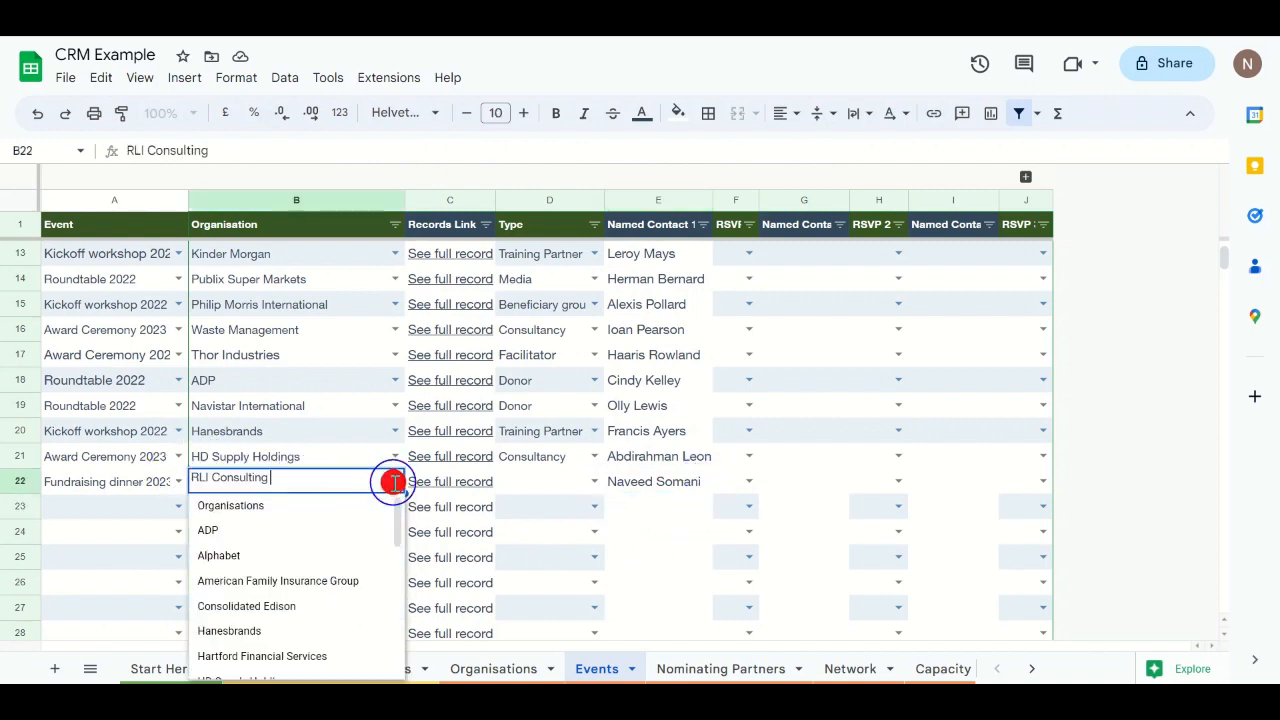
pyautogui.click(288, 556)
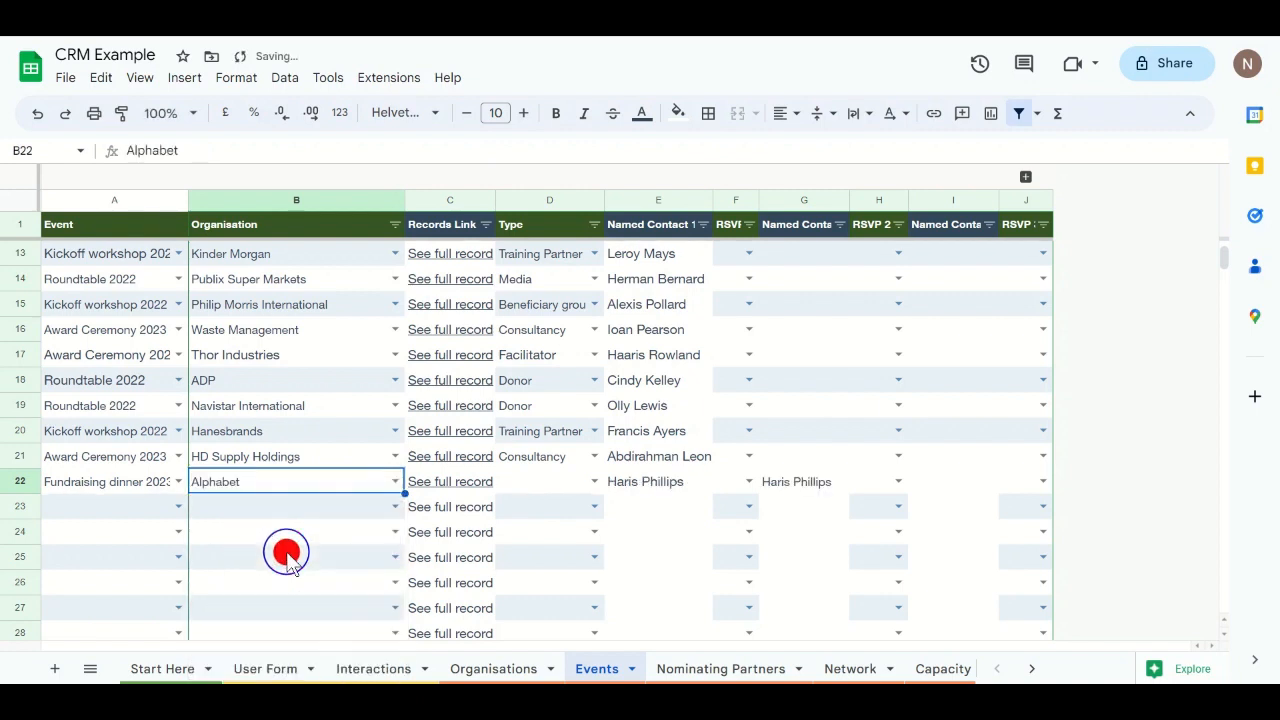
pyautogui.click(638, 483)
pyautogui.click(803, 480)
pyautogui.click(612, 482)
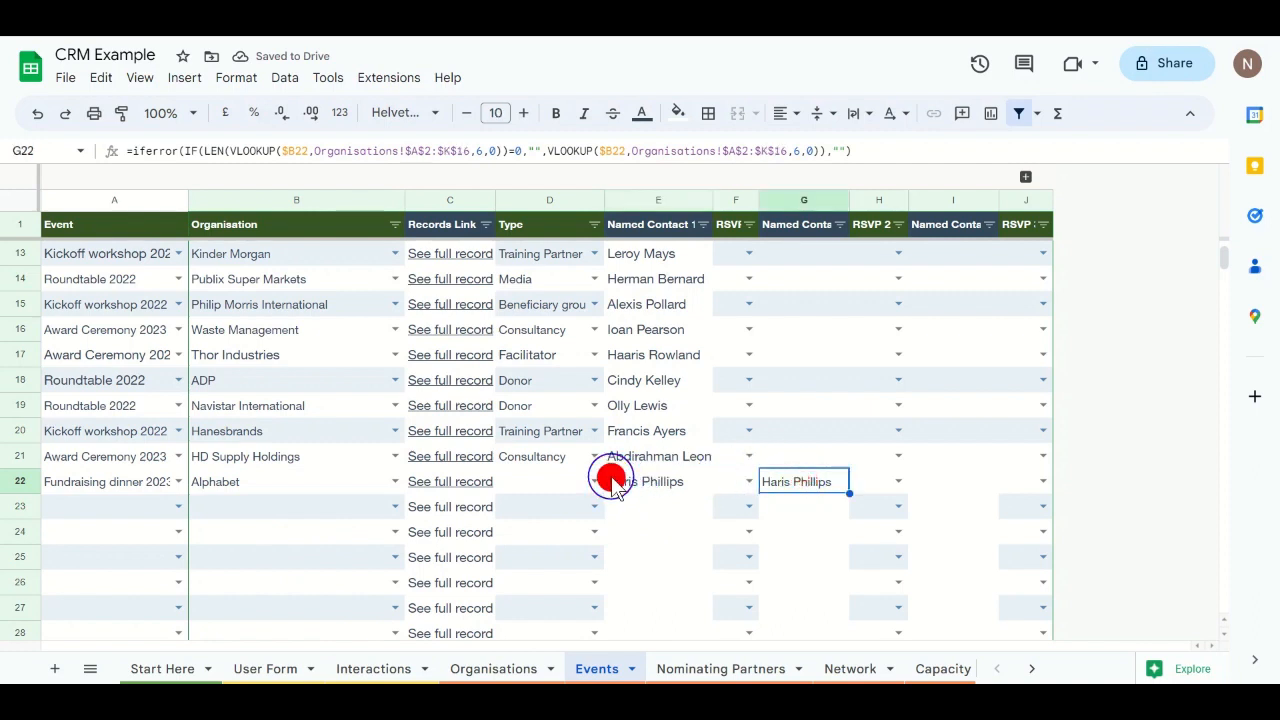
pyautogui.click(805, 478)
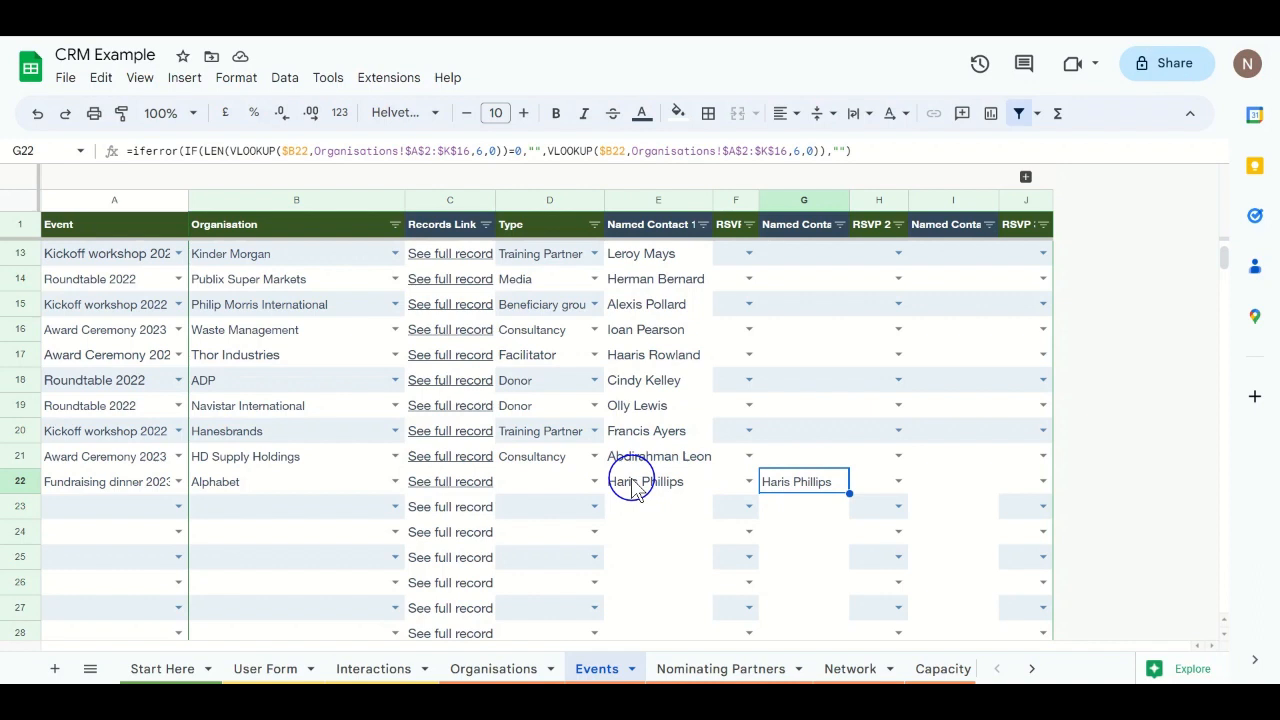
# Step: Replace Alphabet in B22 with RLI Consulting
pyautogui.click(394, 481)
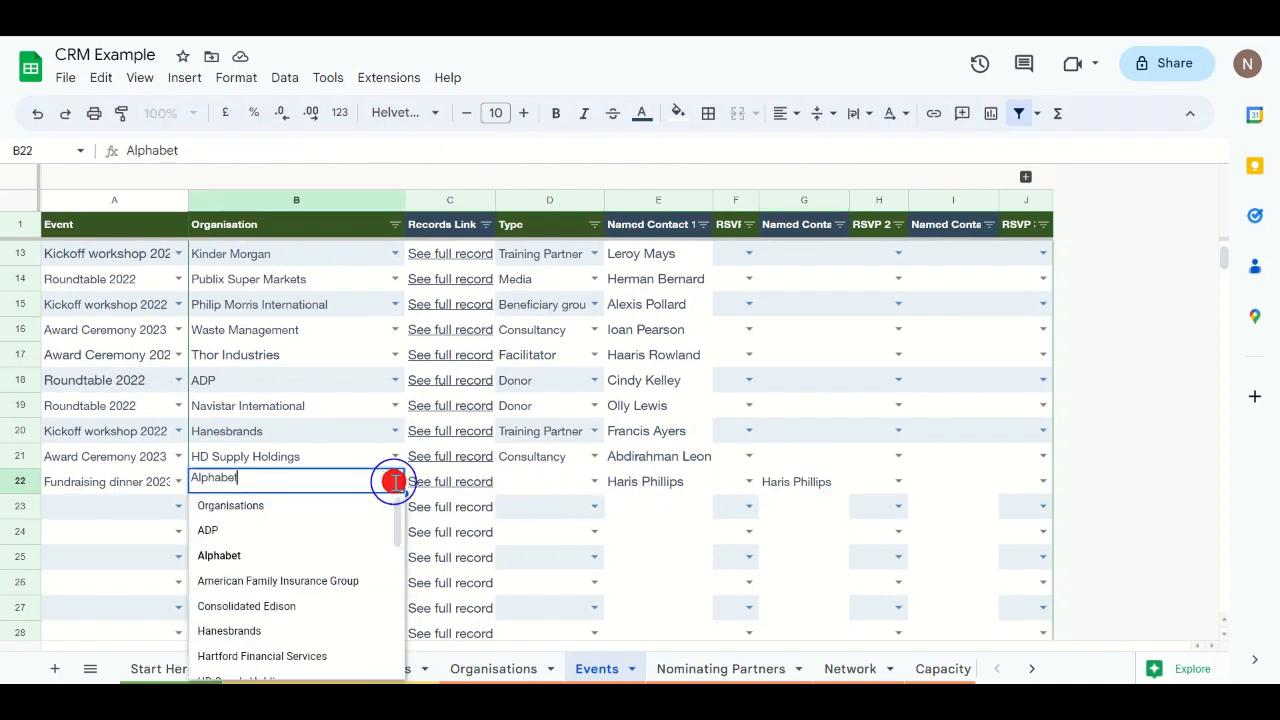
pyautogui.press('BackSpace')
pyautogui.press('BackSpace')
pyautogui.press('BackSpace')
pyautogui.press('BackSpace')
pyautogui.press('BackSpace')
pyautogui.press('BackSpace')
pyautogui.press('BackSpace')
pyautogui.press('BackSpace')
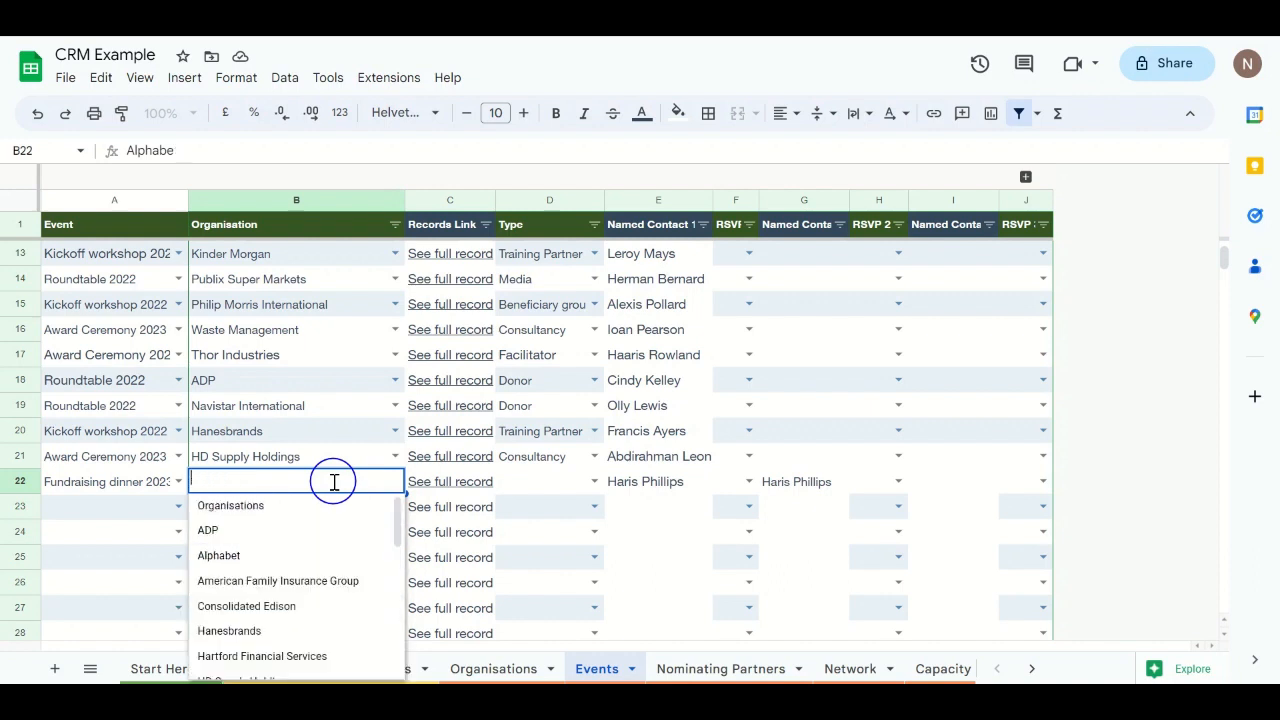
pyautogui.write('RLI')
pyautogui.click(300, 503)
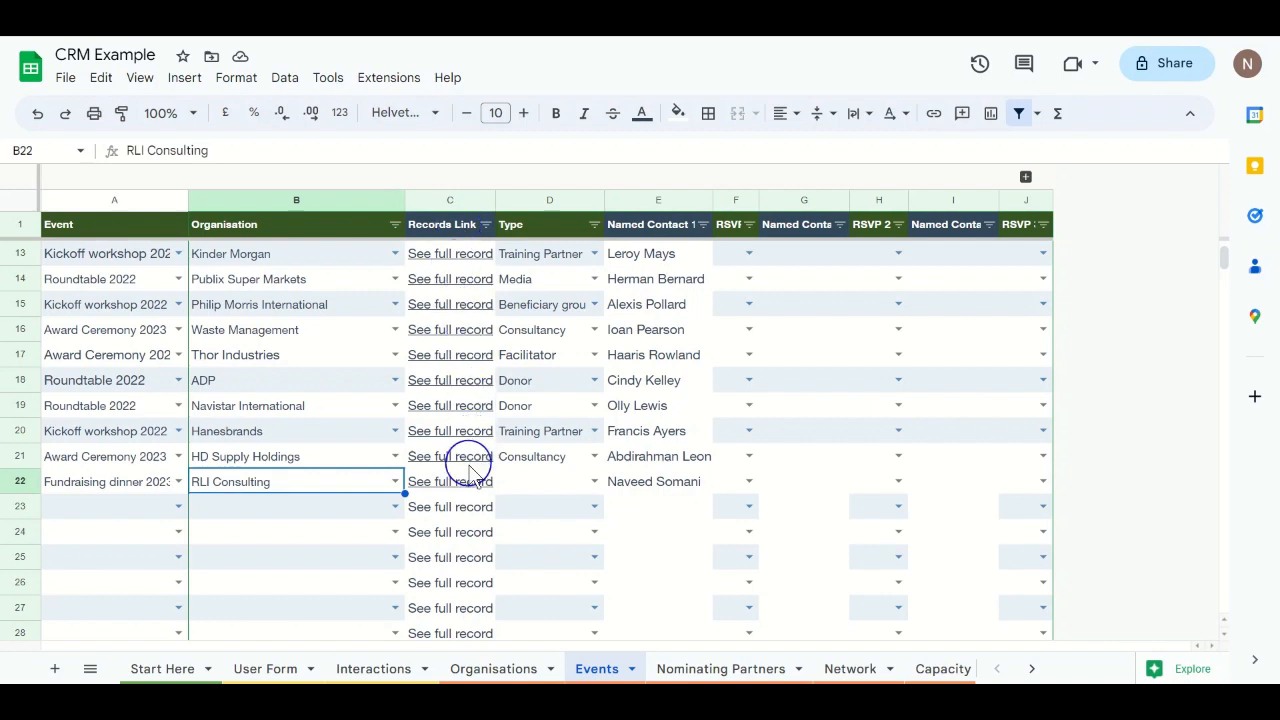
pyautogui.moveTo(455, 485)
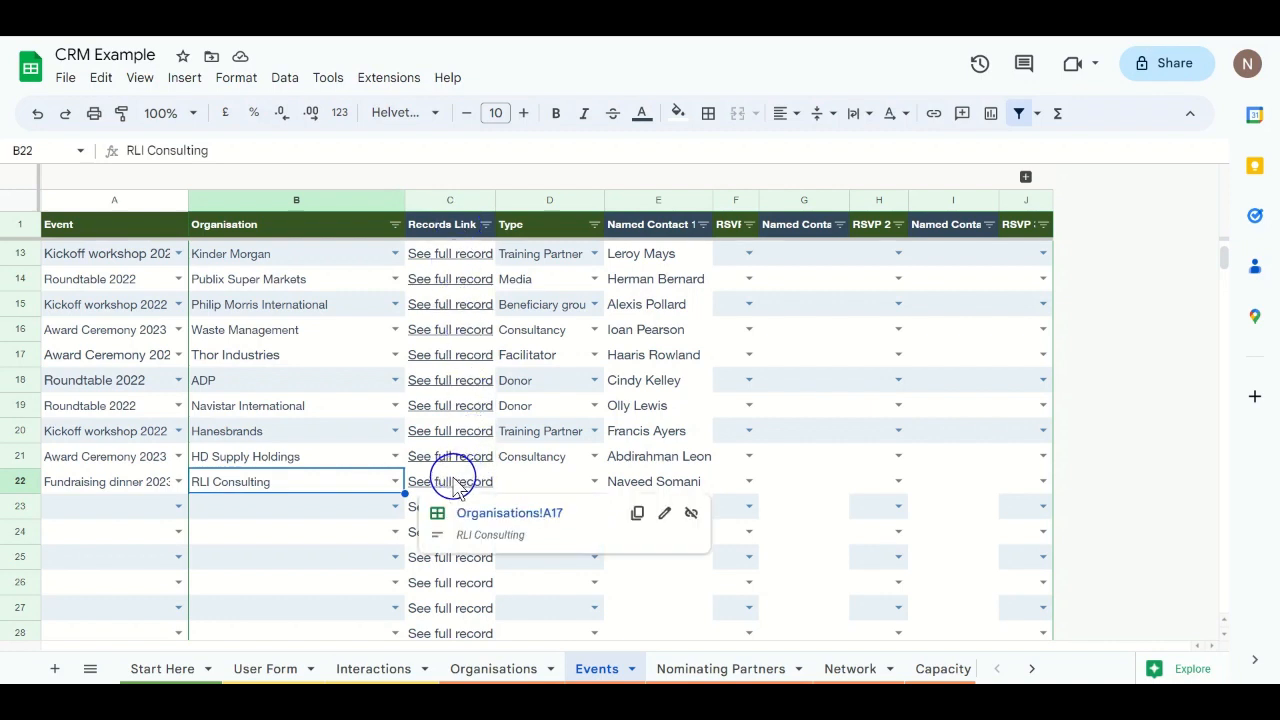
# Step: Set row 22's Type to Consultancy and RSVP to Yes, then go to Nominating Partners
pyautogui.click(593, 481)
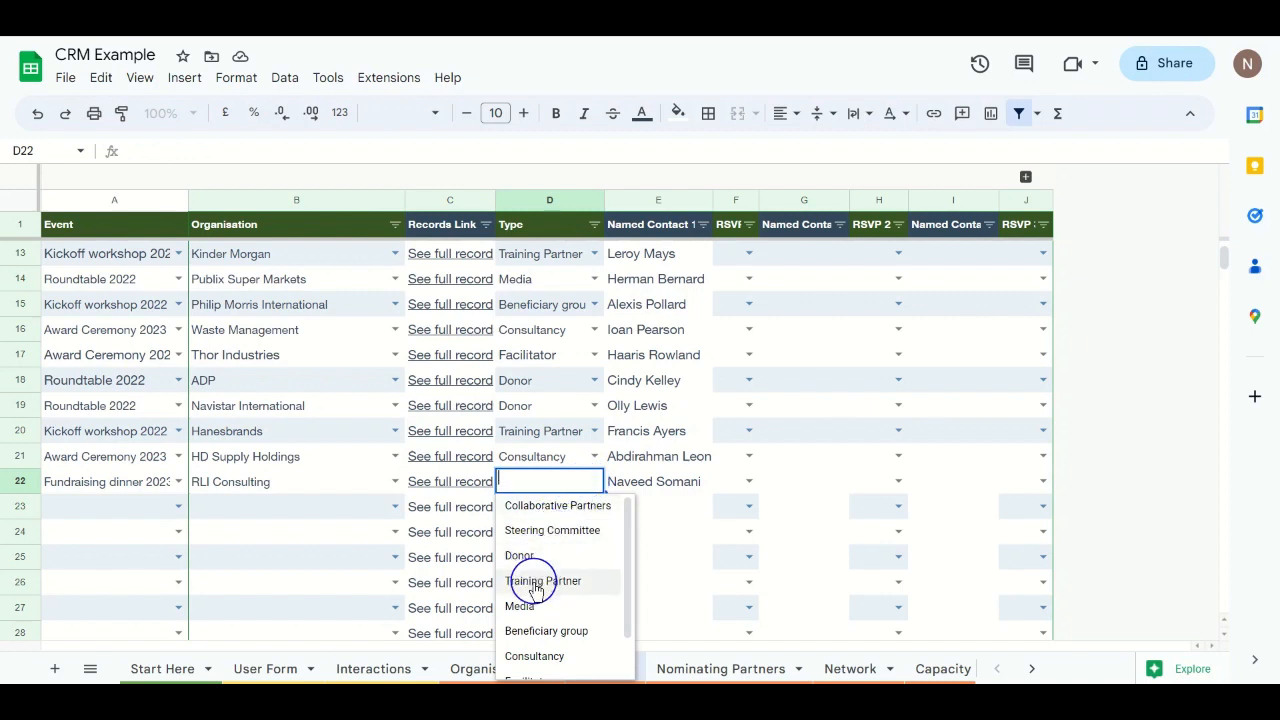
pyautogui.click(520, 655)
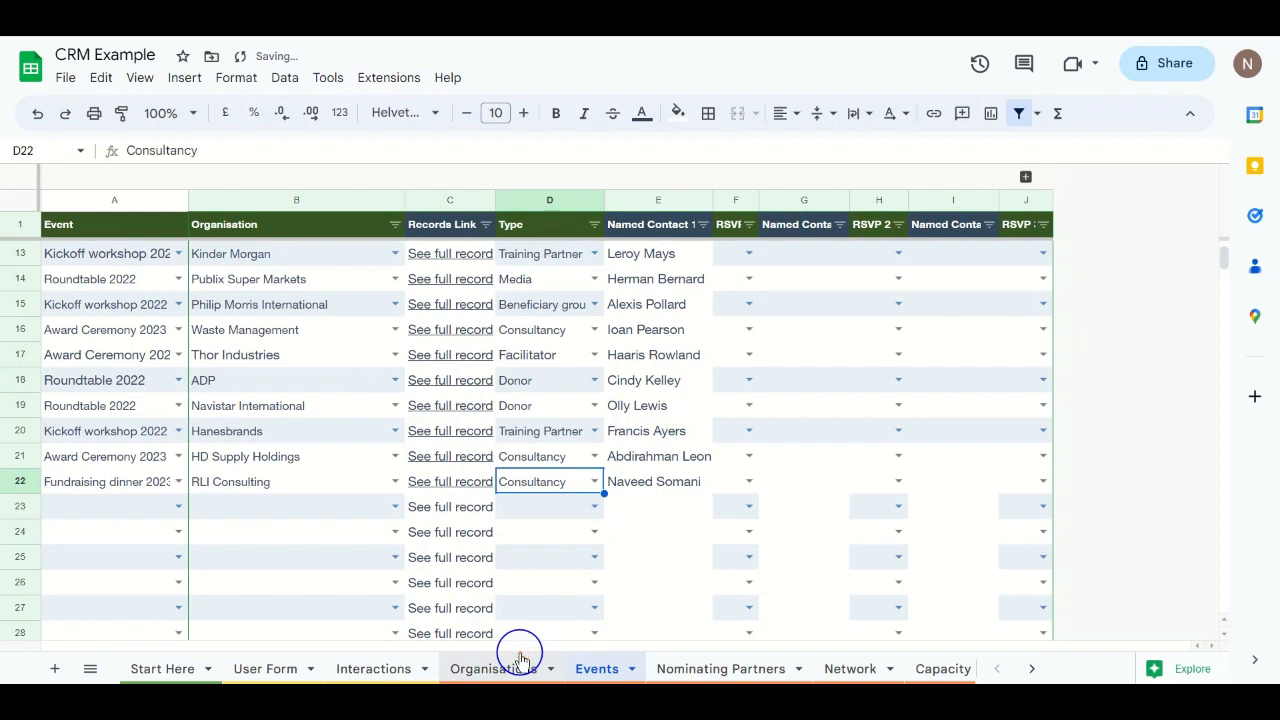
pyautogui.click(750, 483)
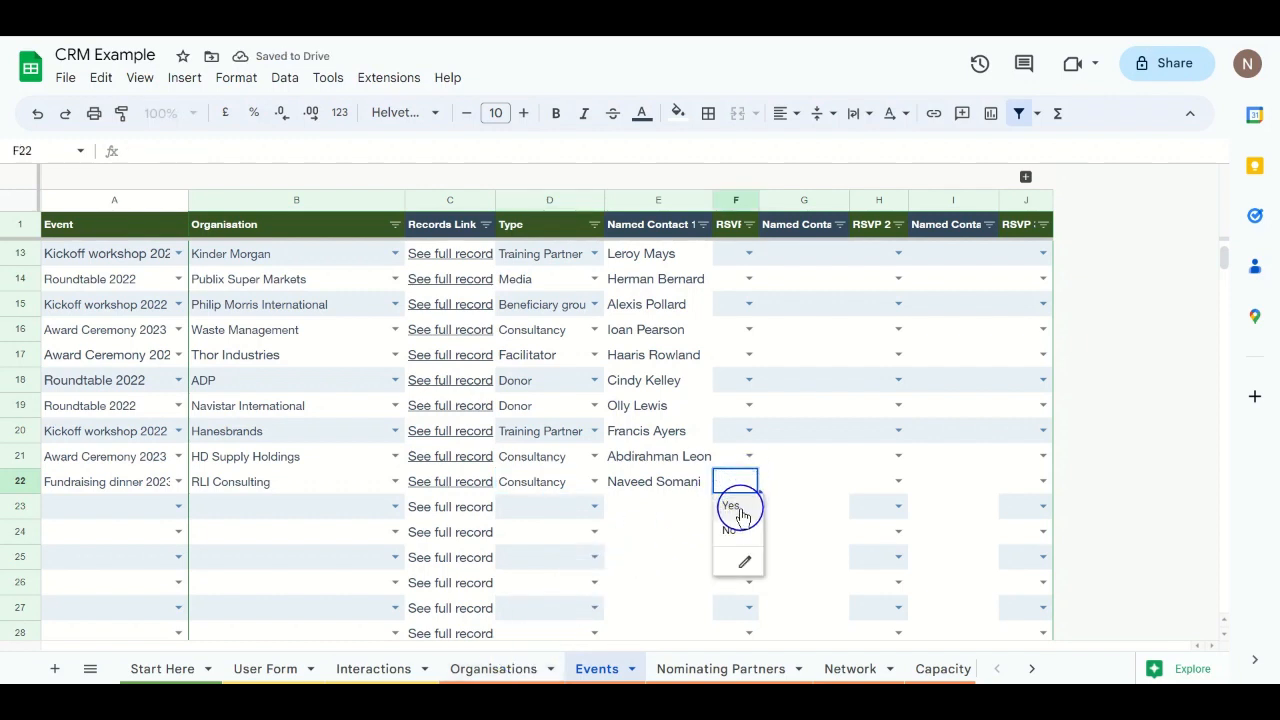
pyautogui.click(740, 505)
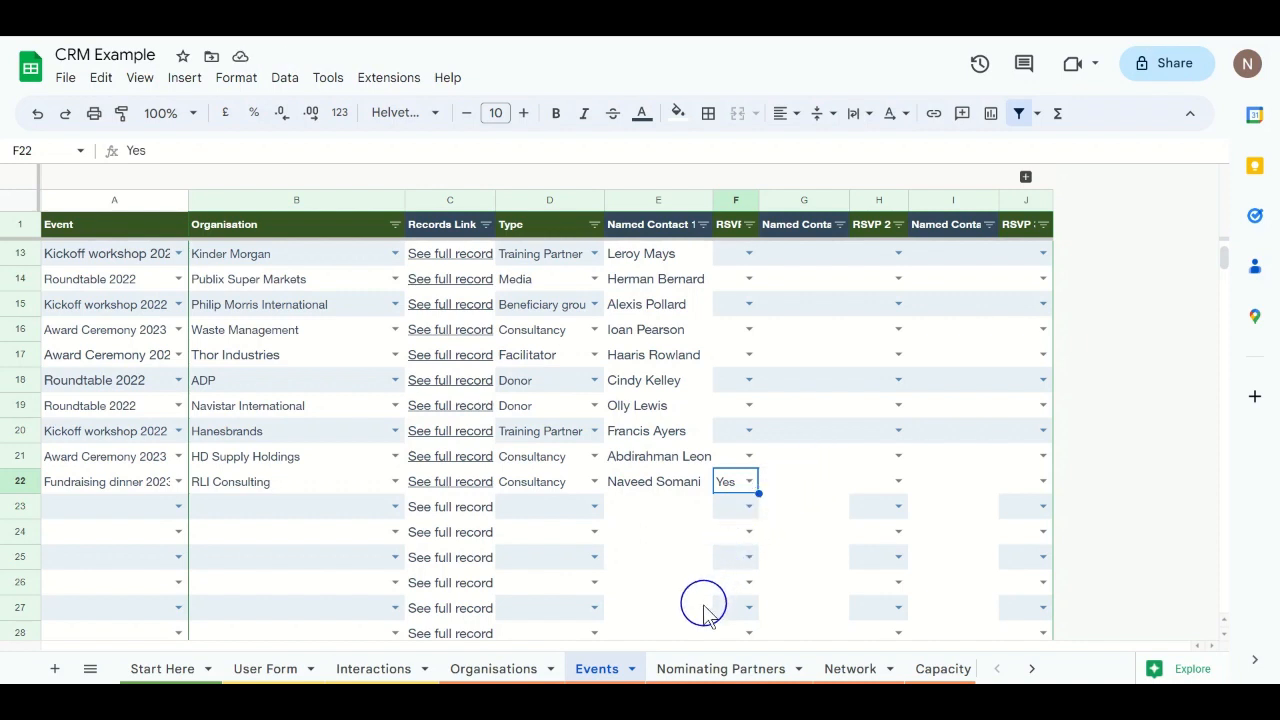
pyautogui.click(684, 668)
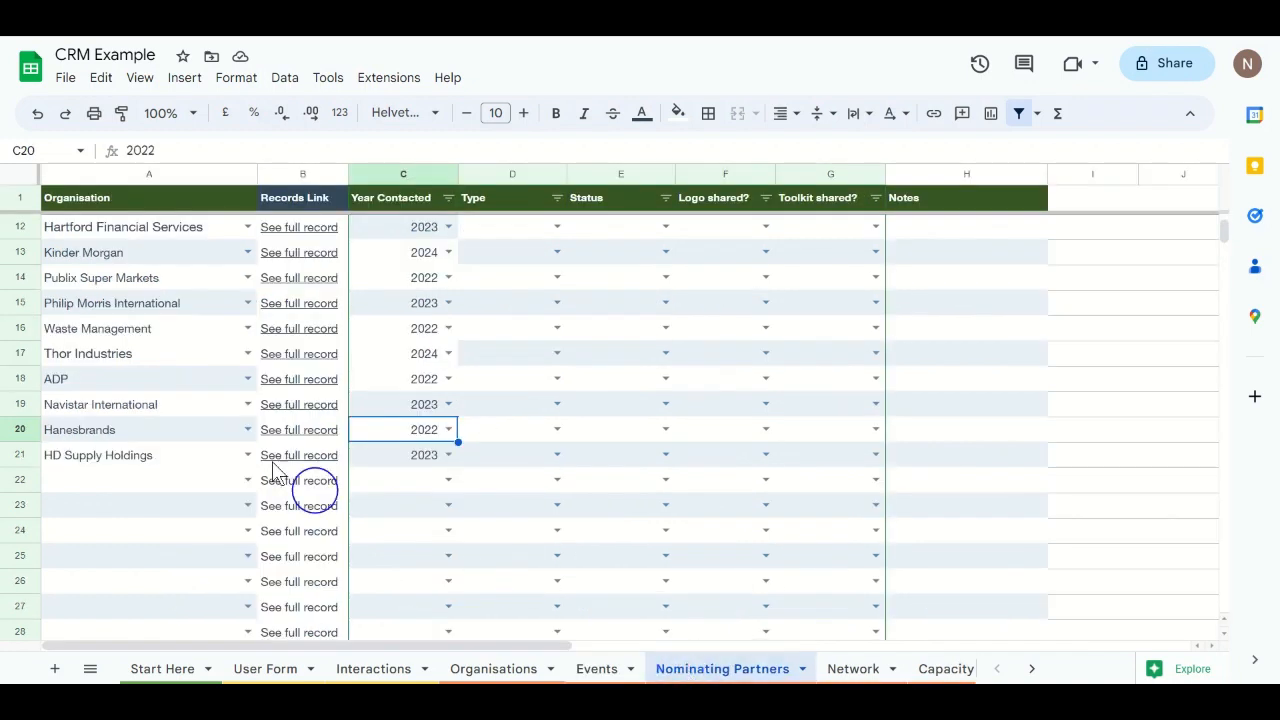
# Step: Enter RLI Consulting in cell A22 of Nominating Partners, then move to the Network sheet
pyautogui.click(160, 483)
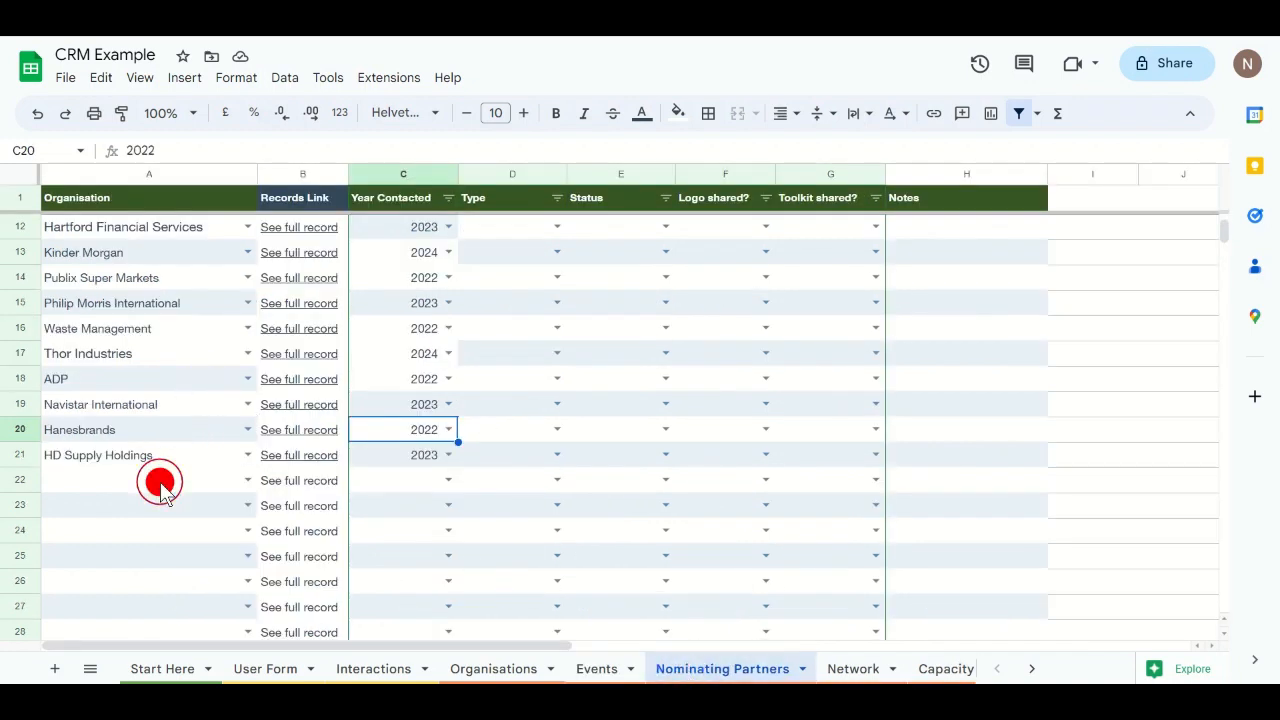
pyautogui.click(225, 482)
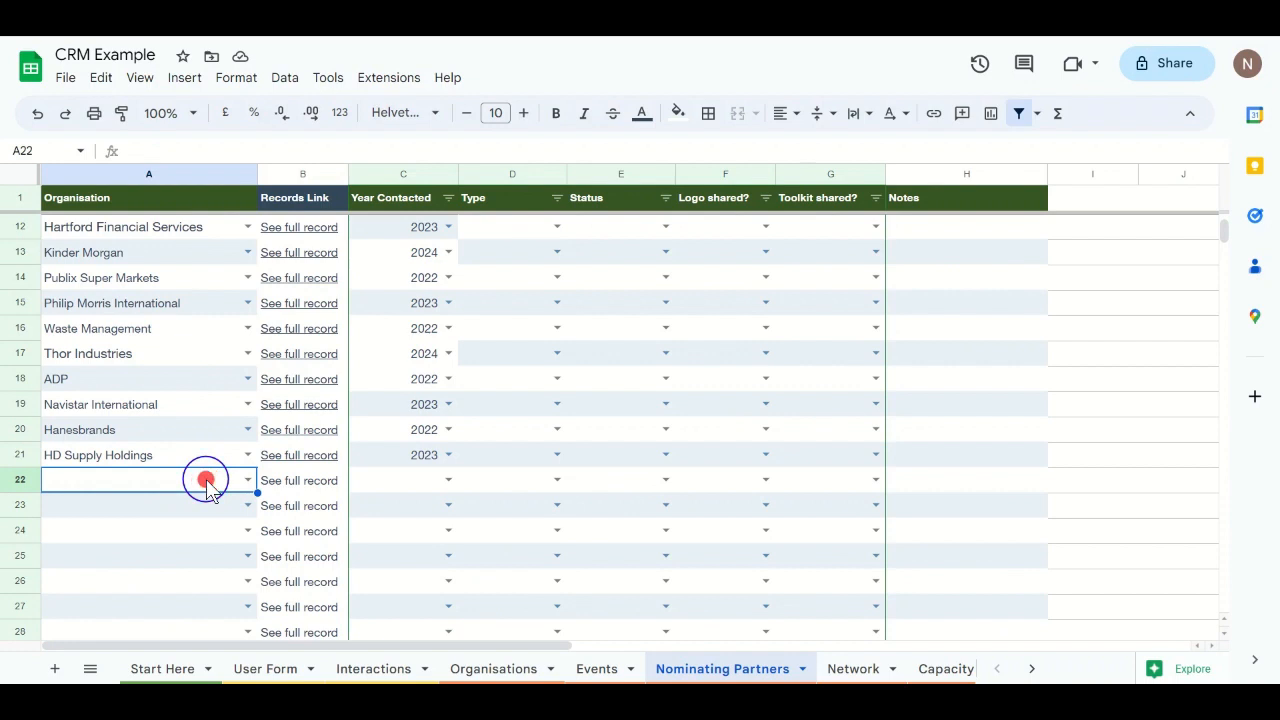
pyautogui.write('r')
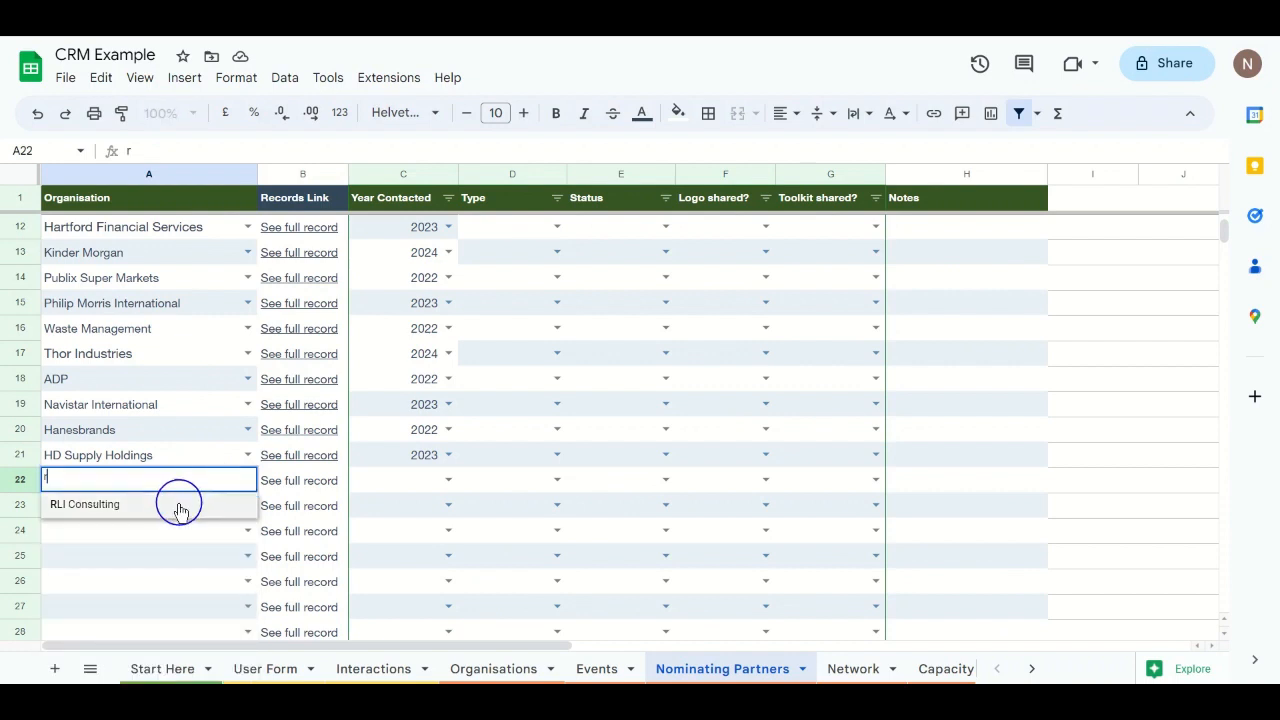
pyautogui.click(177, 503)
pyautogui.moveTo(288, 480)
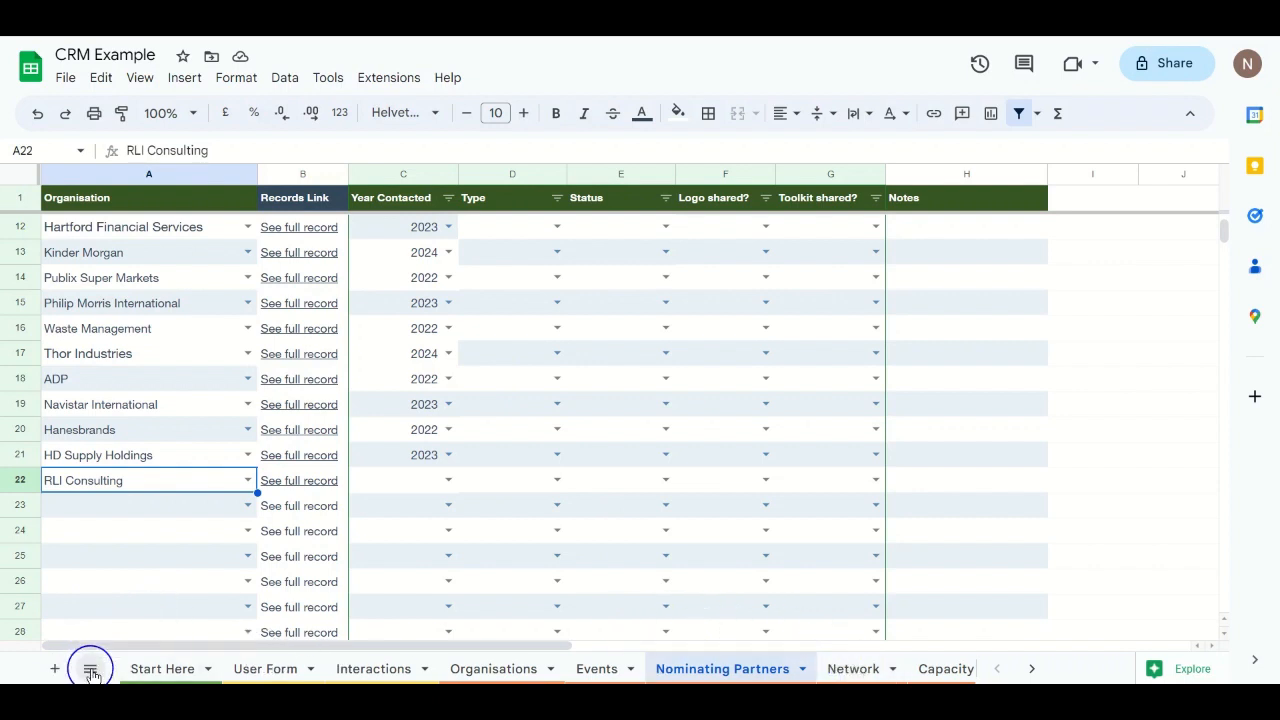
pyautogui.click(840, 667)
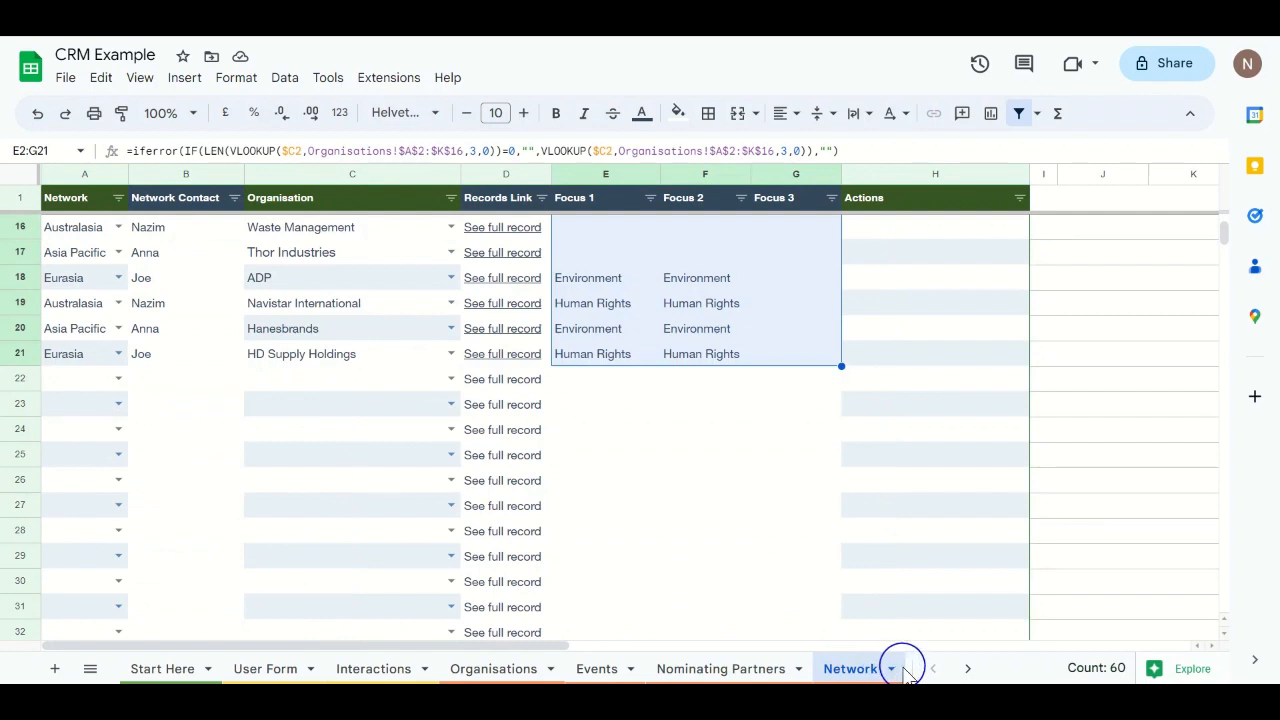
# Step: Scroll the sheet tabs, view Capacity Building Partners, then go to the Dropdowns sheet
pyautogui.click(965, 668)
pyautogui.click(962, 668)
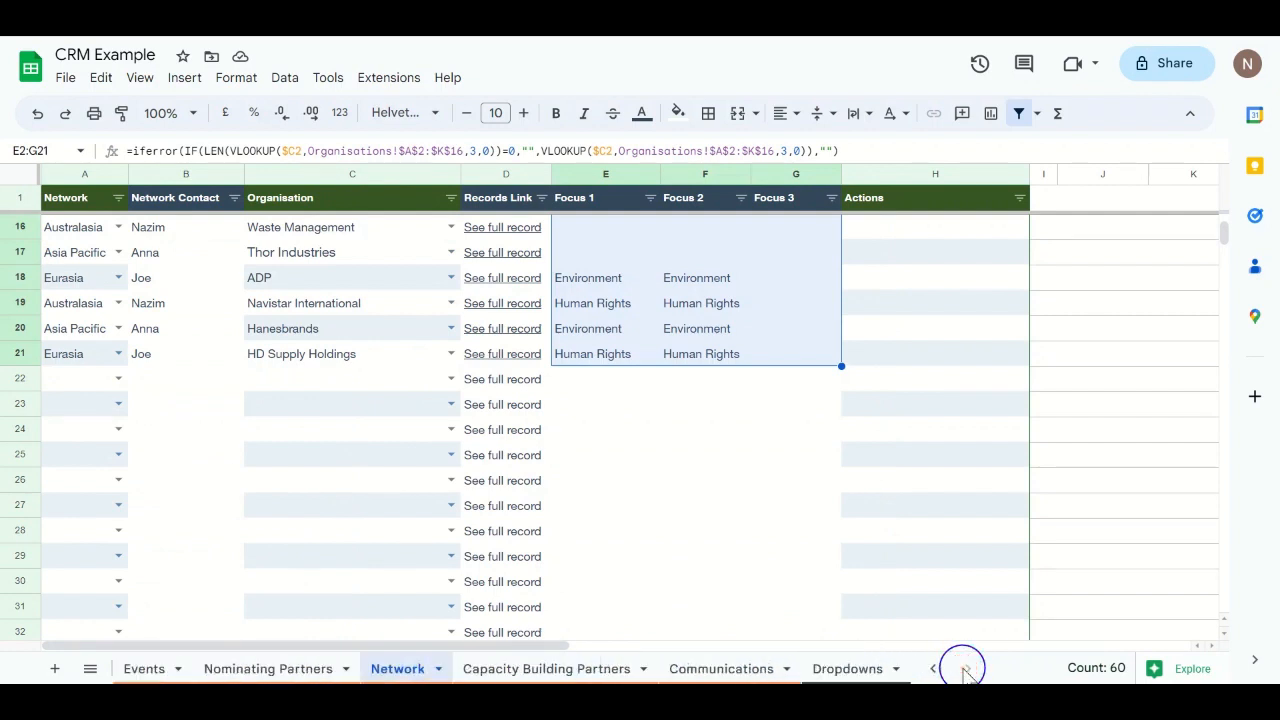
pyautogui.click(586, 668)
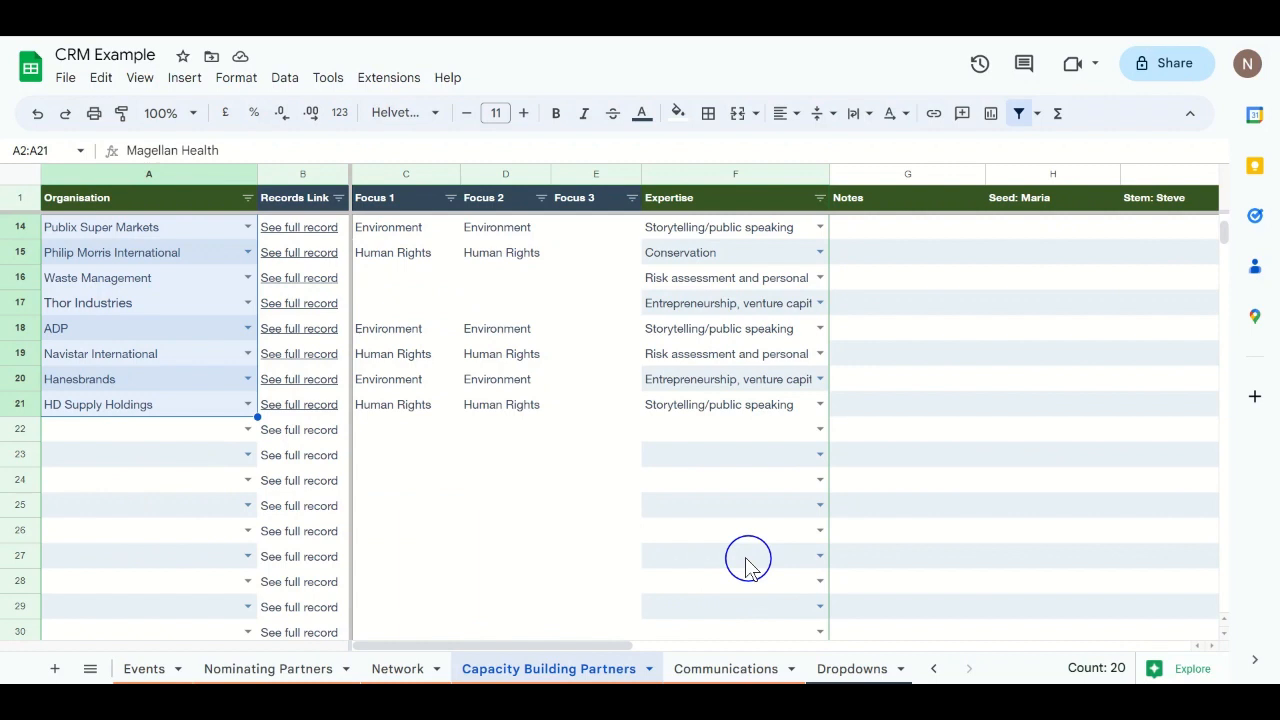
pyautogui.click(838, 668)
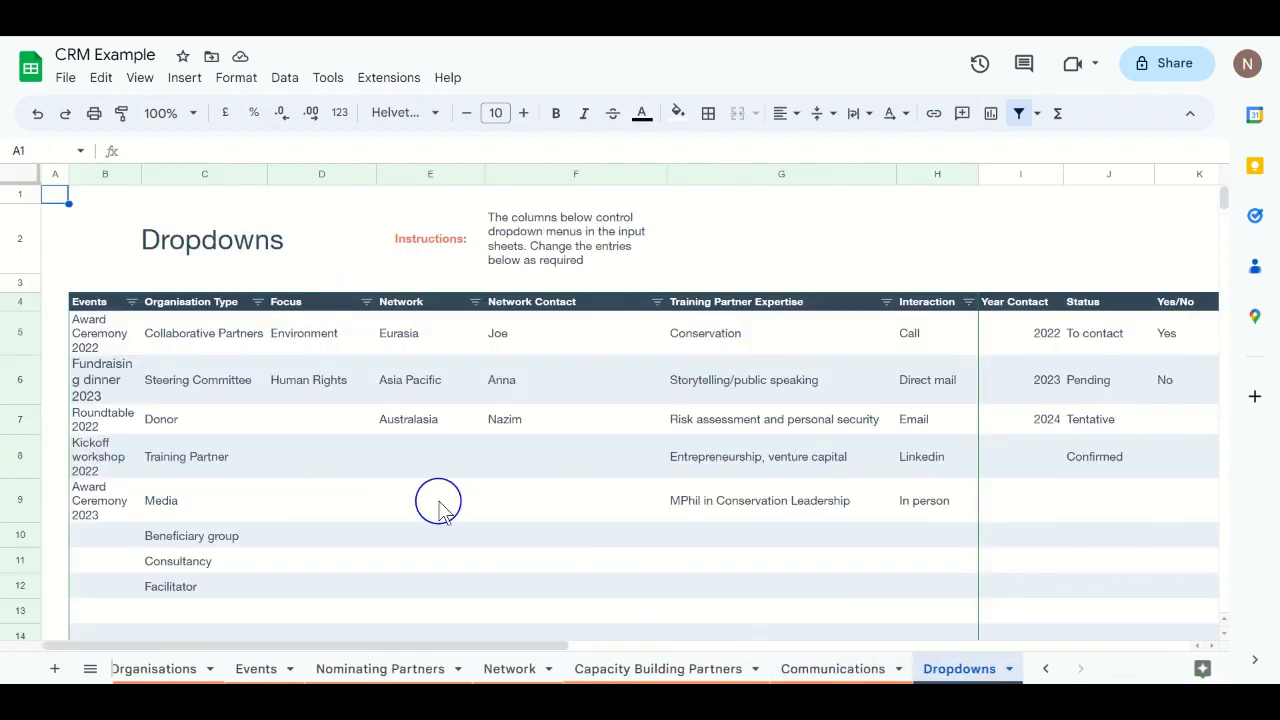
# Step: Enter 'Test event' in B10 under the Events list, then return to the Events sheet
pyautogui.click(108, 548)
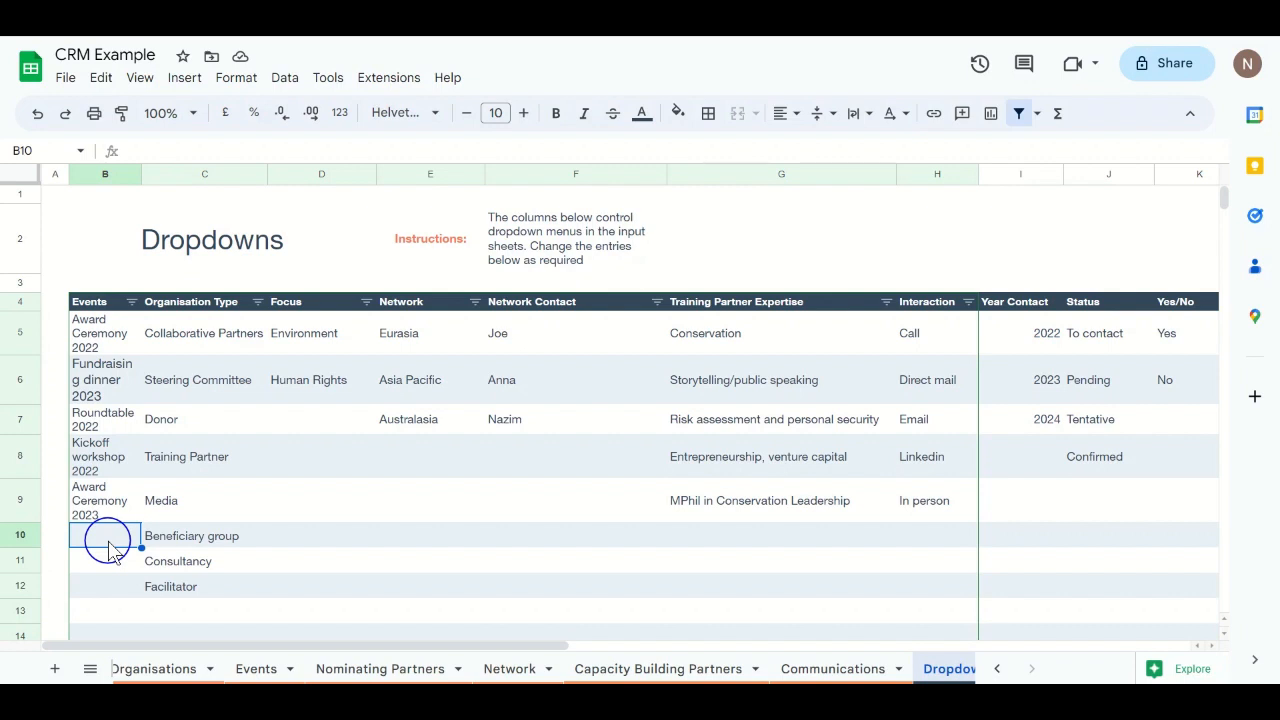
pyautogui.write('Test even')
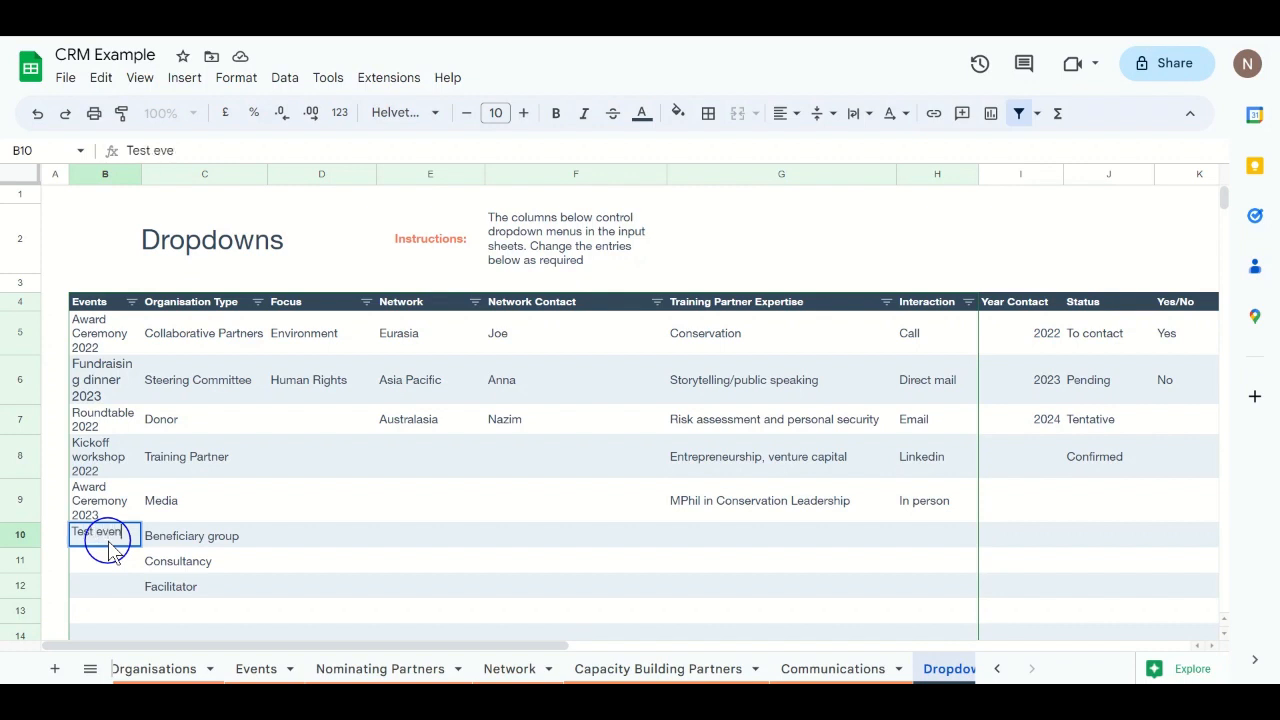
pyautogui.write('t')
pyautogui.press('Return')
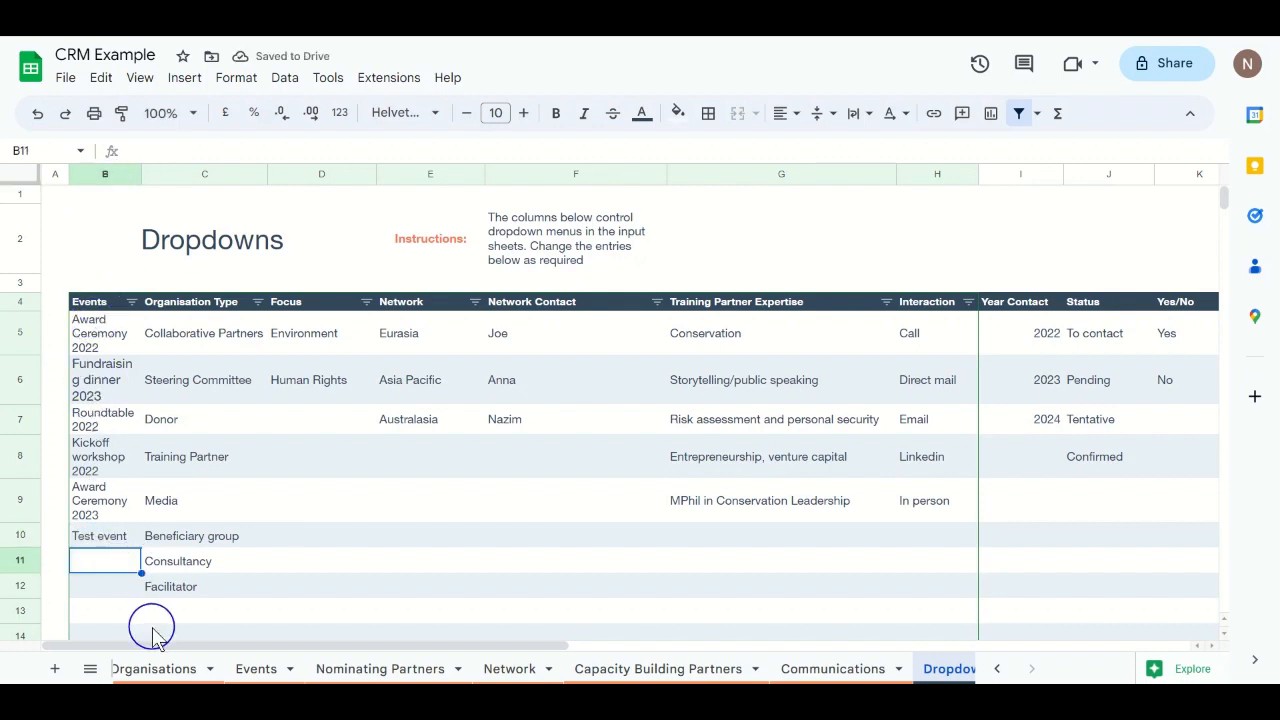
pyautogui.click(244, 676)
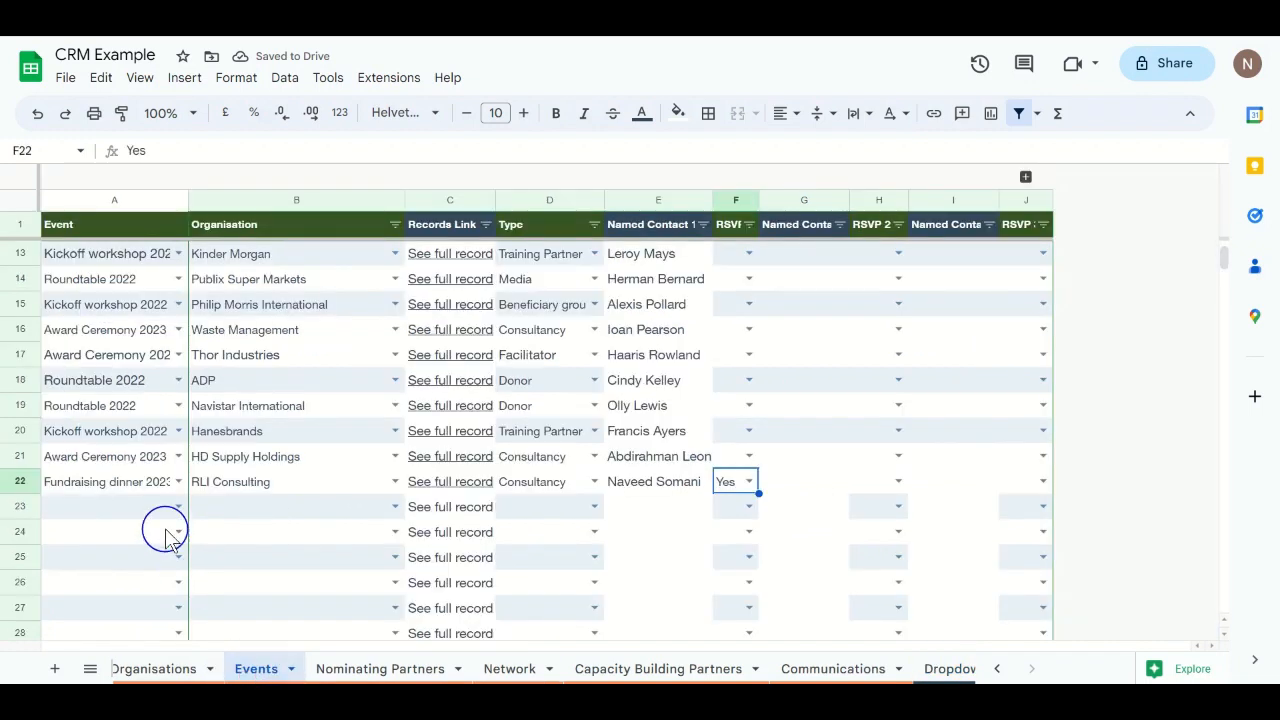
# Step: On the Events sheet, check that Test event appears in the A23 Event dropdown
pyautogui.click(178, 505)
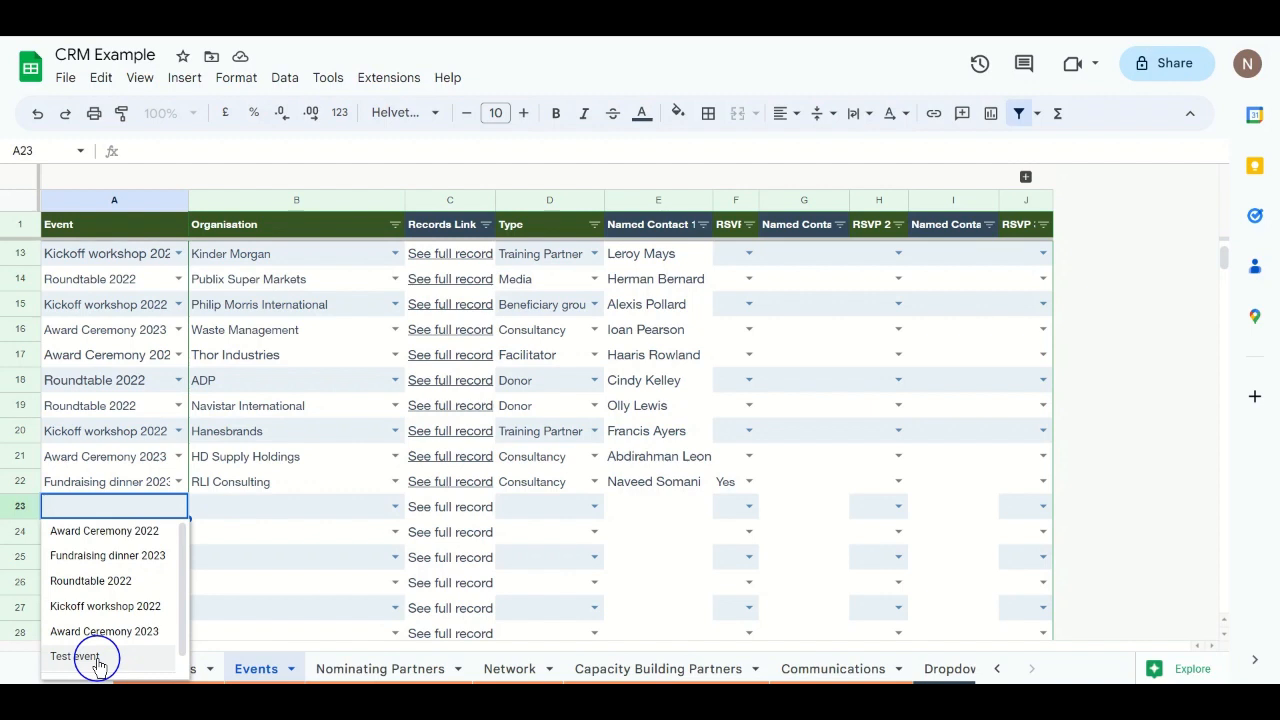
pyautogui.click(251, 514)
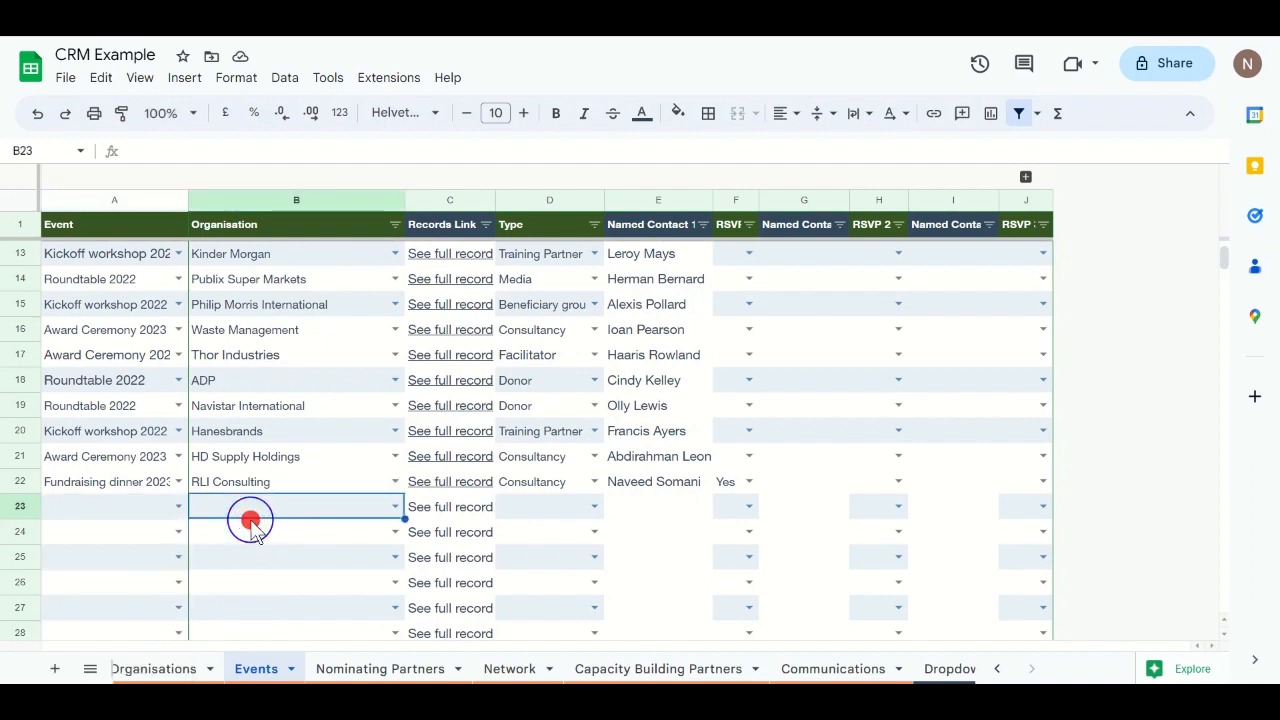
pyautogui.click(992, 670)
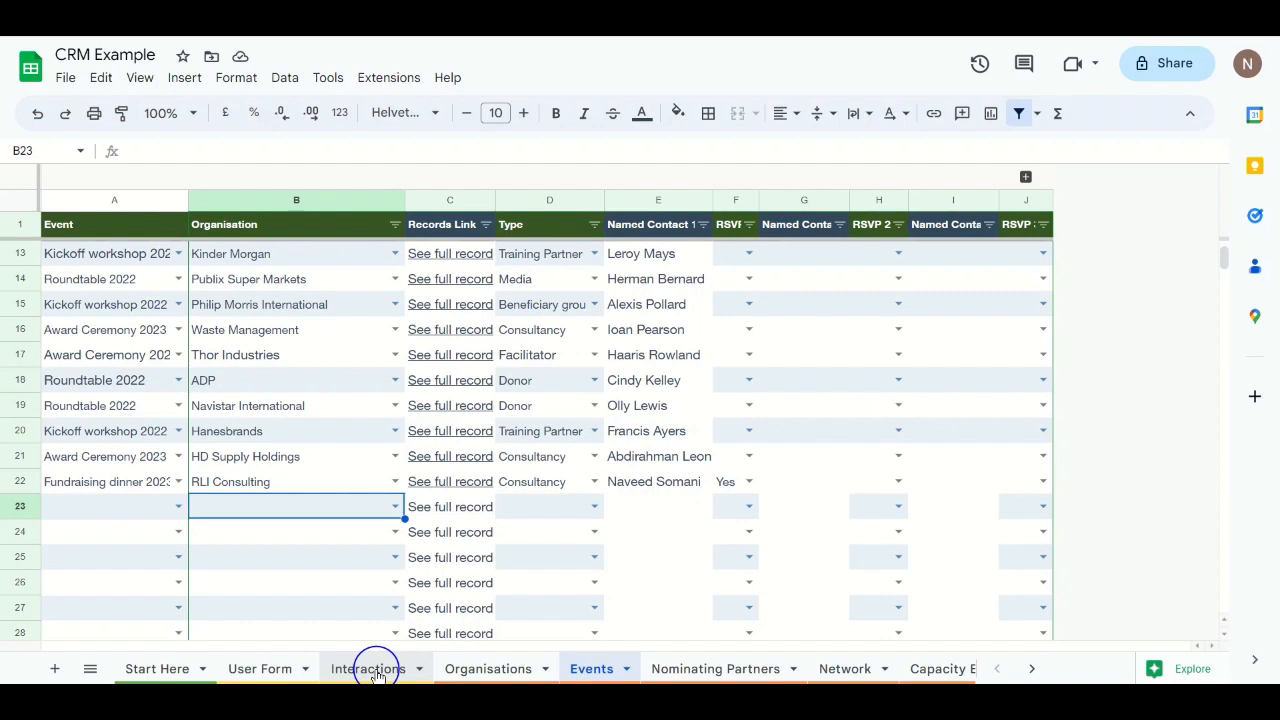
# Step: Move from the User Form sheet on to the Interactions summary sheet
pyautogui.click(266, 670)
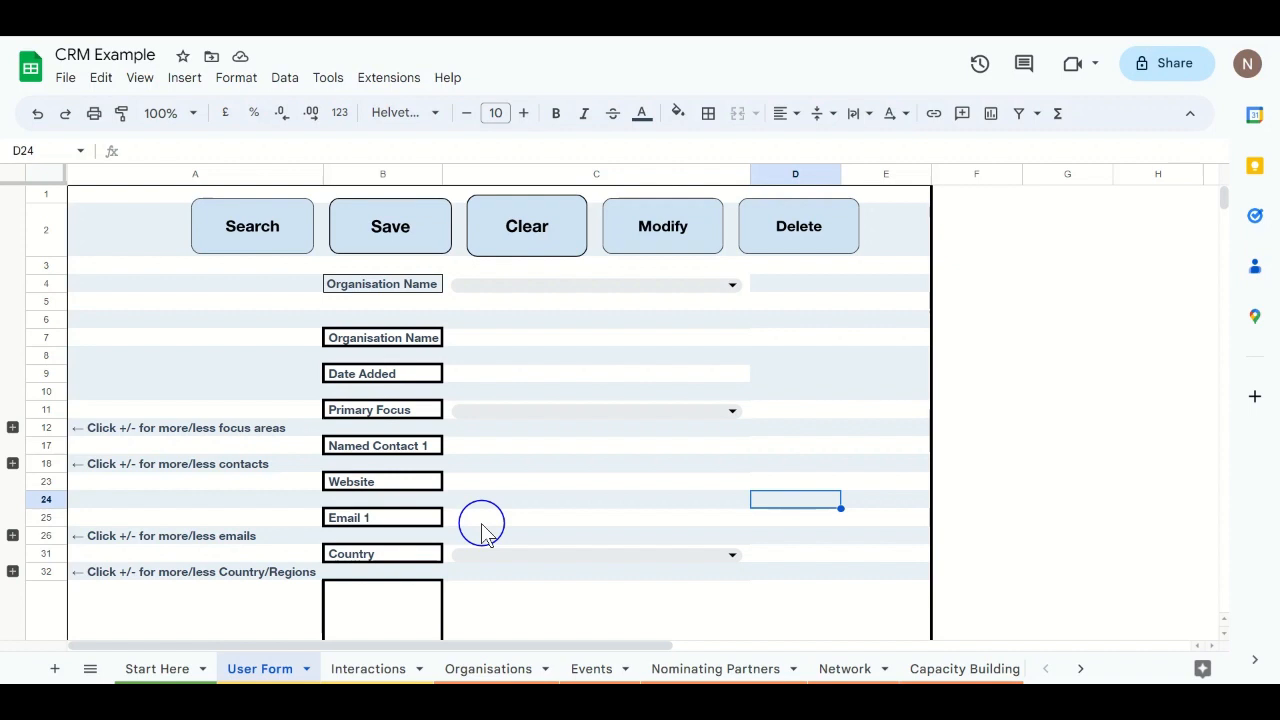
pyautogui.click(369, 672)
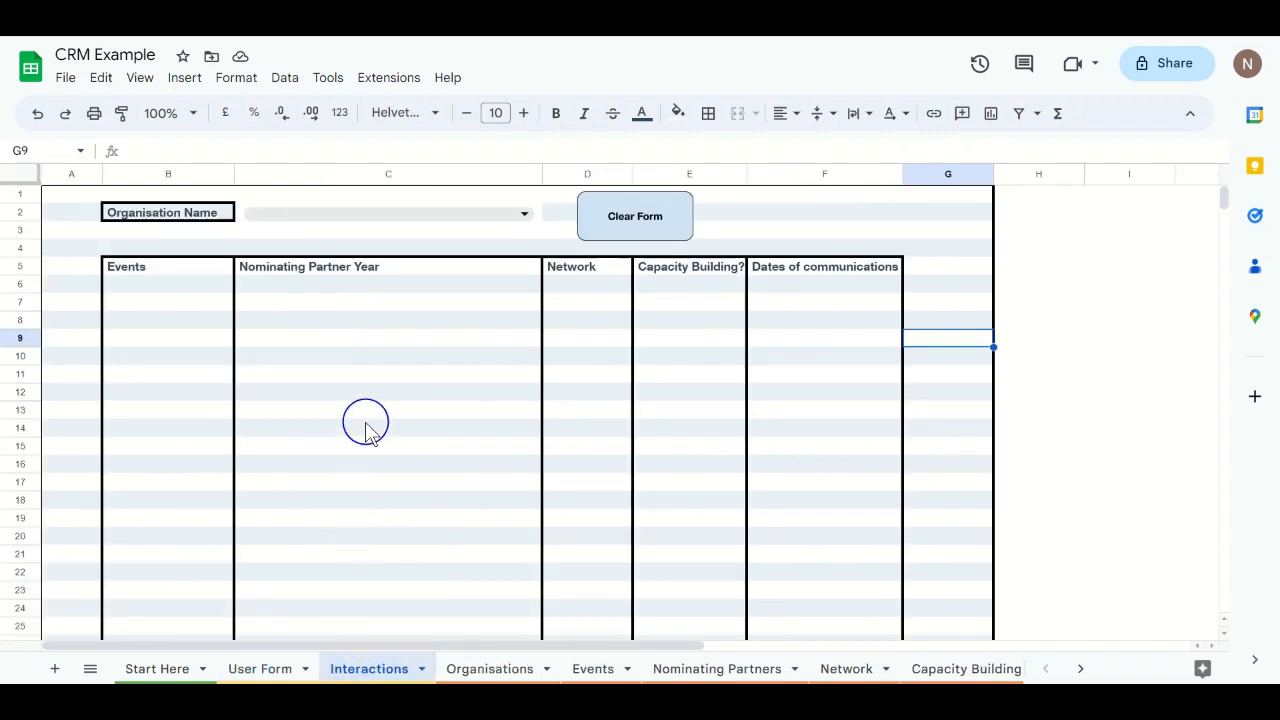
# Step: Choose Hartford Financial Services in the C2 Organisation Name dropdown
pyautogui.click(523, 216)
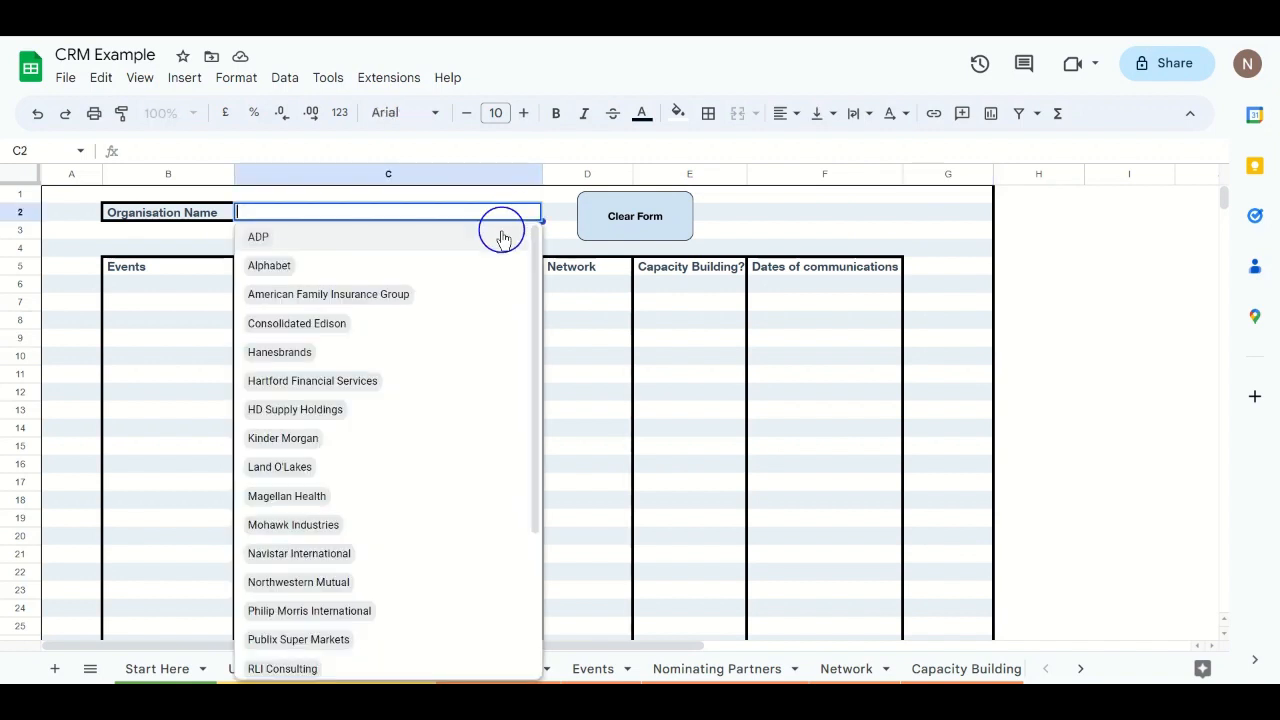
pyautogui.scroll(-3, 388, 441)
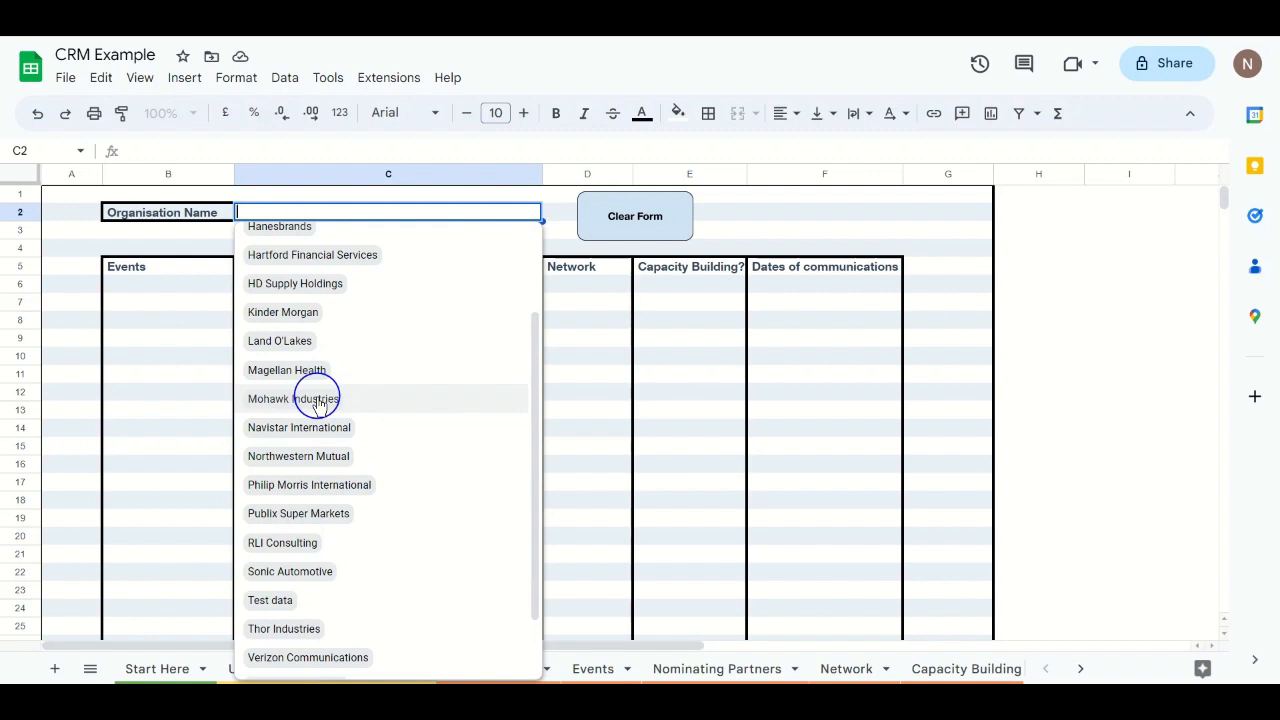
pyautogui.scroll(-2, 325, 445)
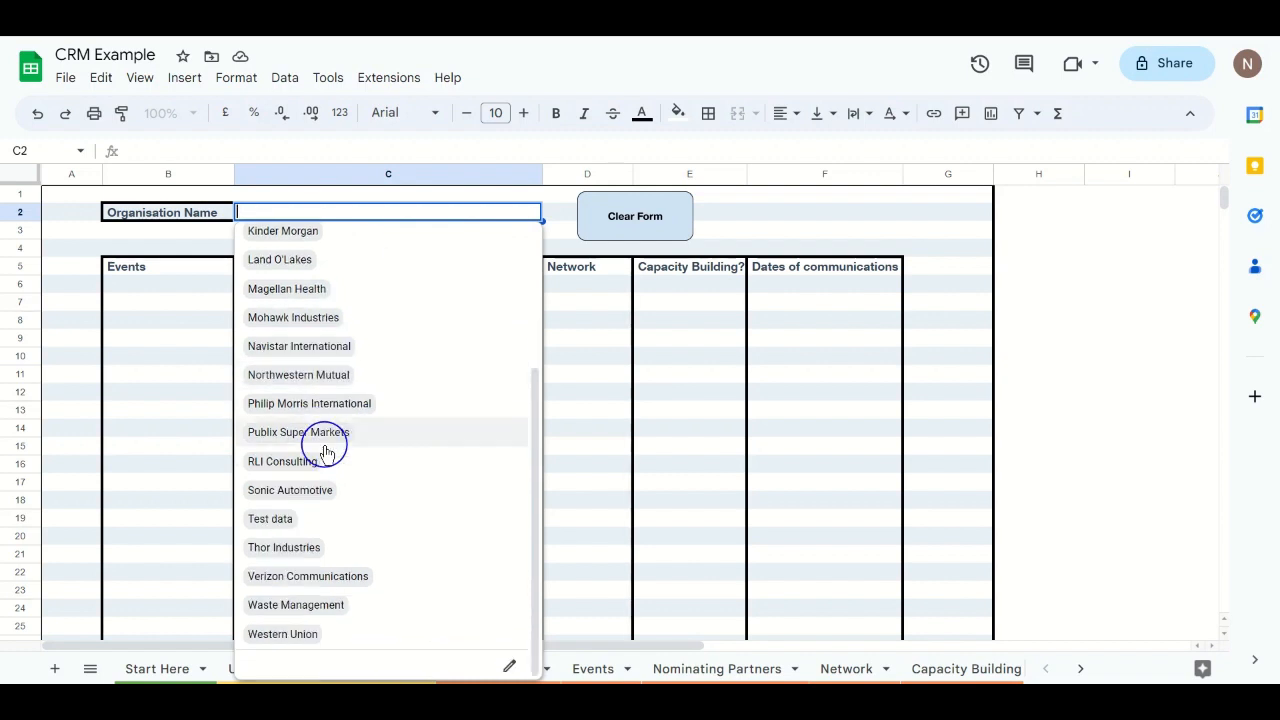
pyautogui.scroll(3, 350, 507)
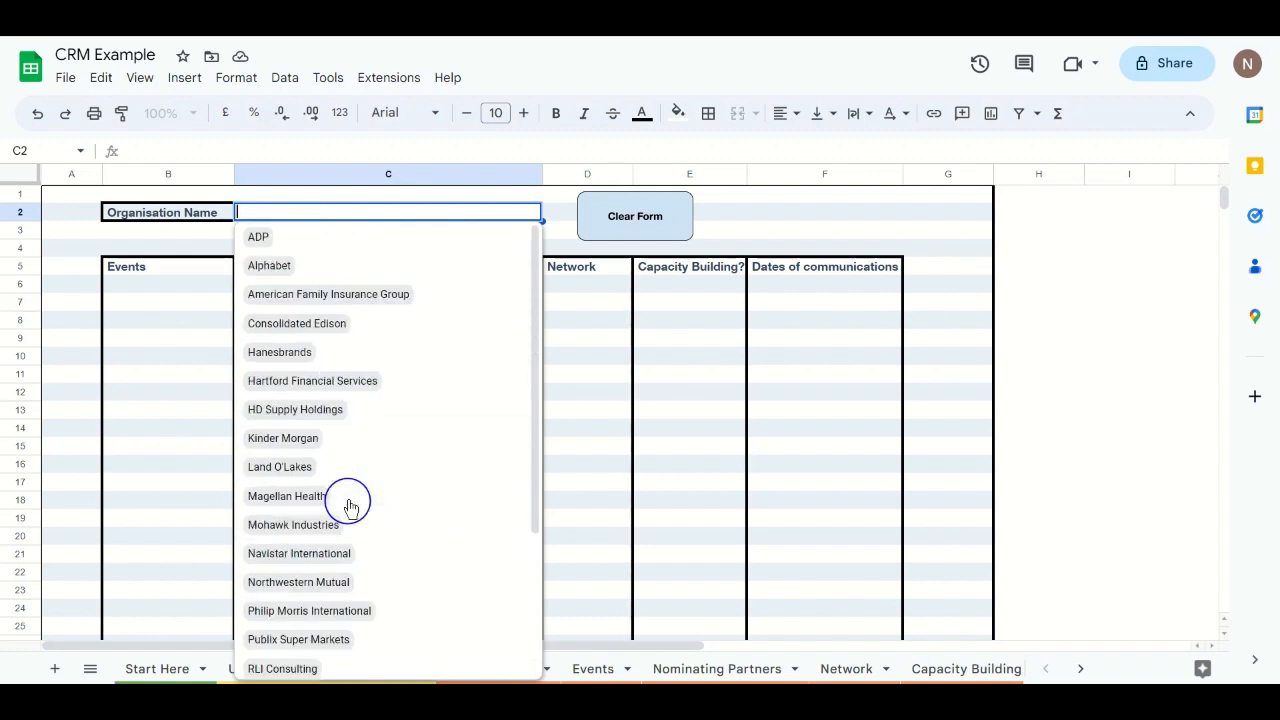
pyautogui.click(290, 383)
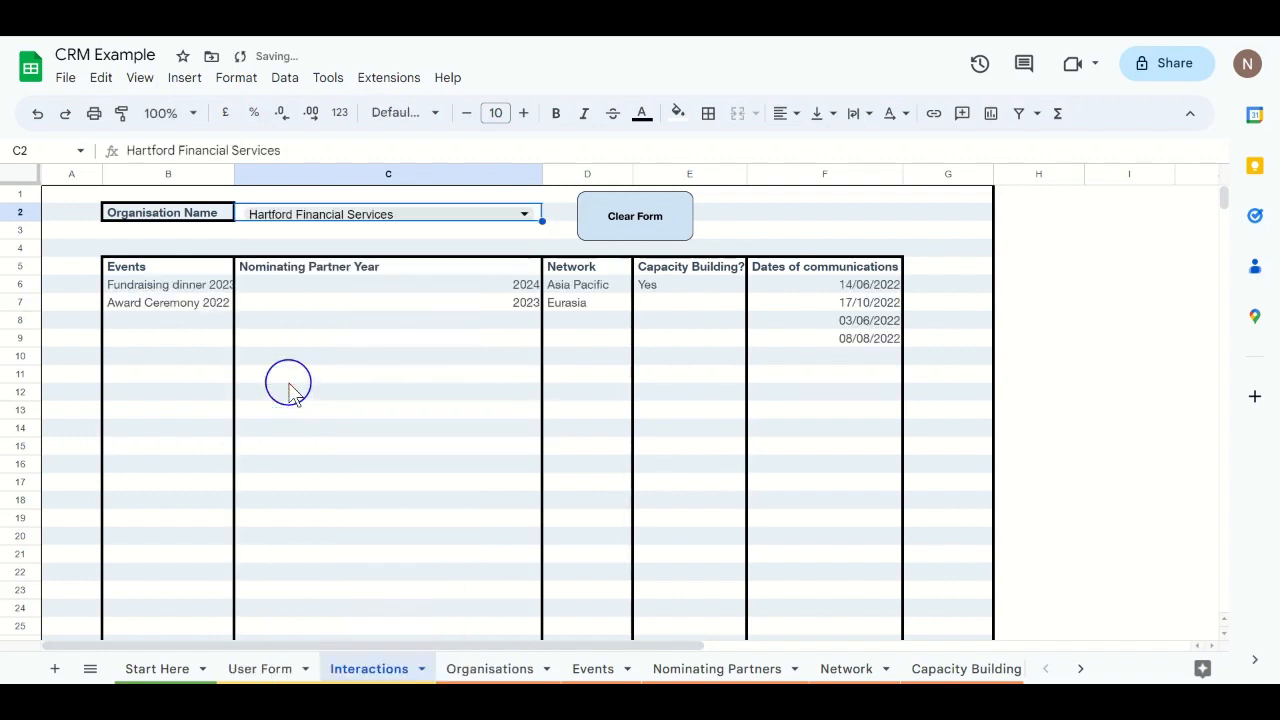
# Step: Widen column B of the Interactions sheet by a few pixels
pyautogui.moveTo(234, 172); pyautogui.dragTo(240, 172)
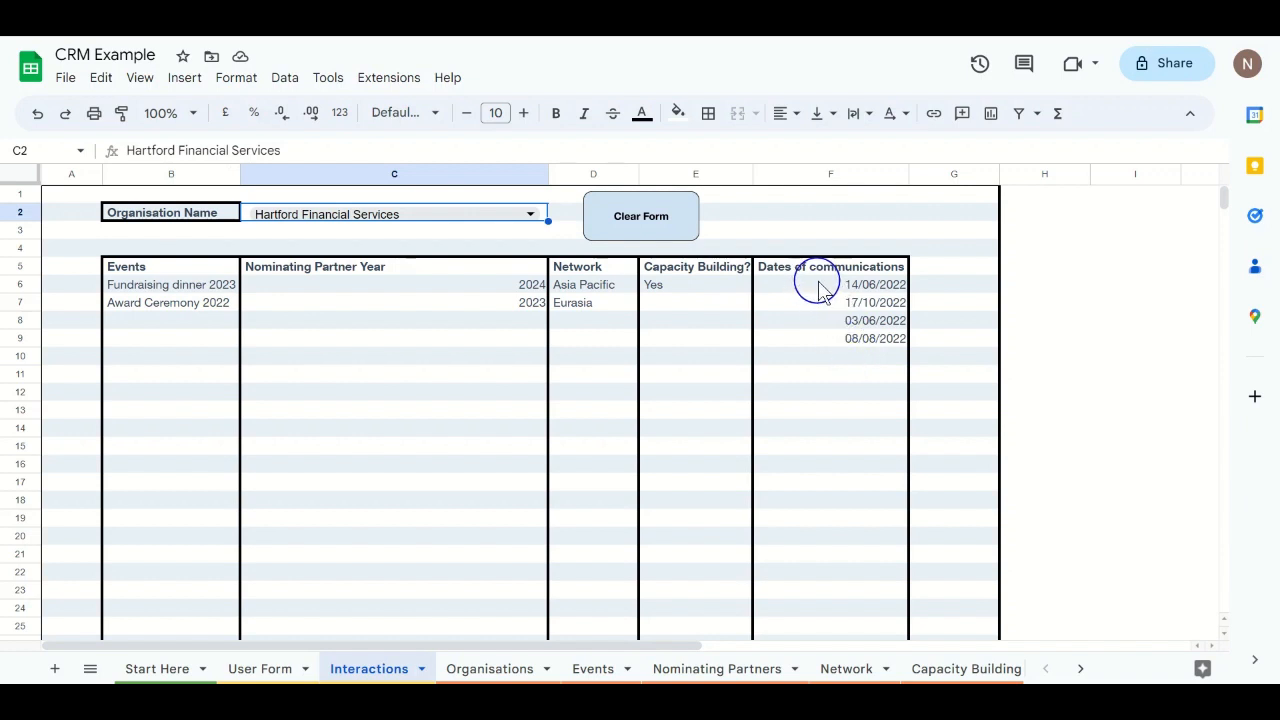
# Step: On the Communications sheet, filter the Organisation column to Hartford Financial Services
pyautogui.click(89, 669)
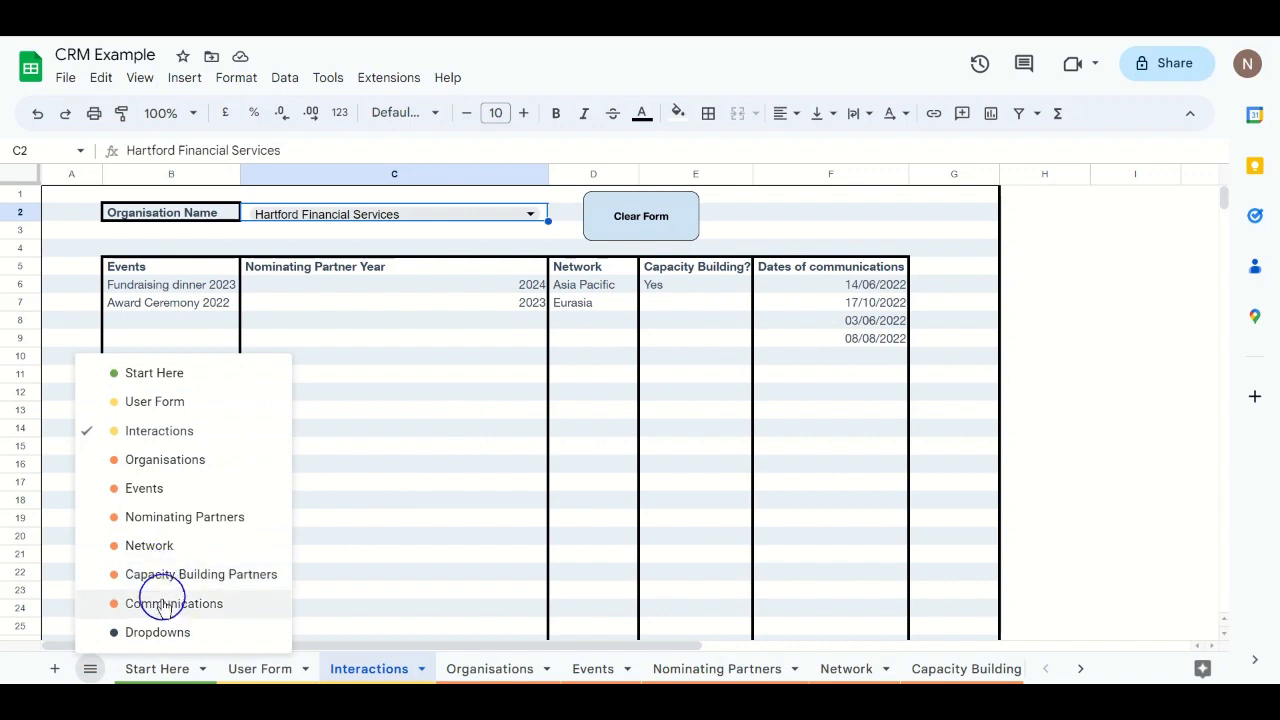
pyautogui.click(162, 604)
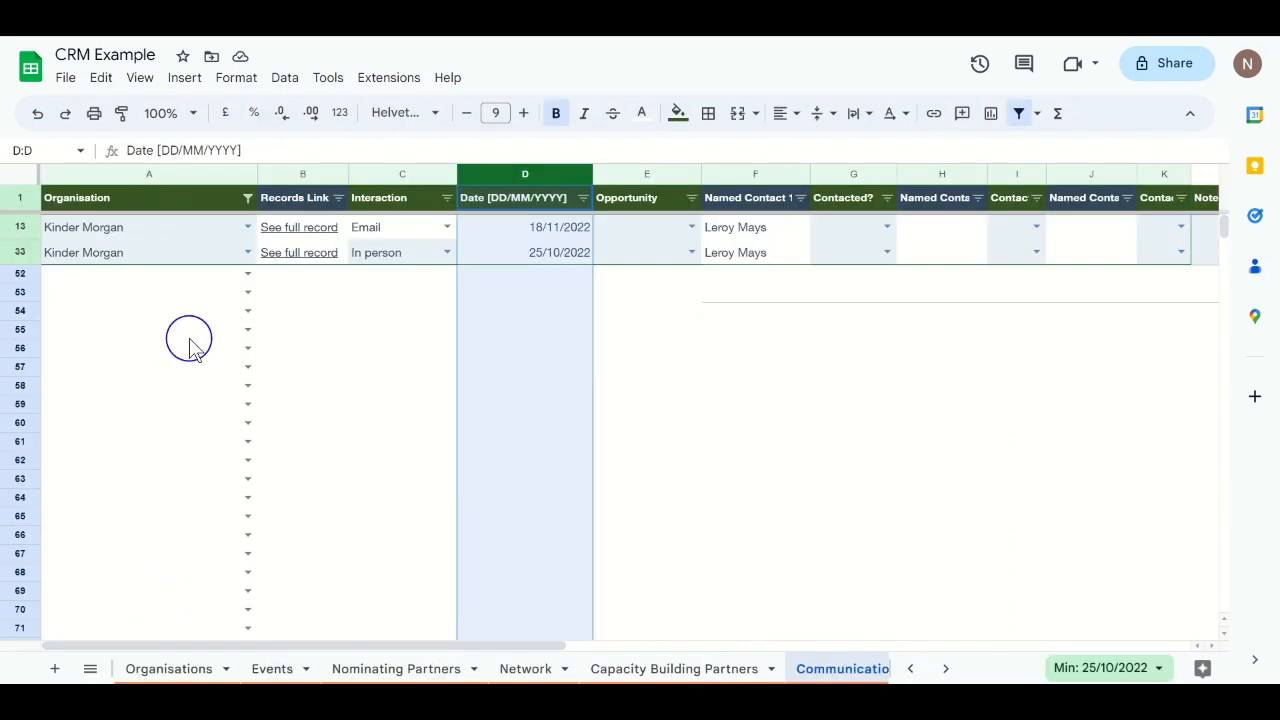
pyautogui.click(247, 198)
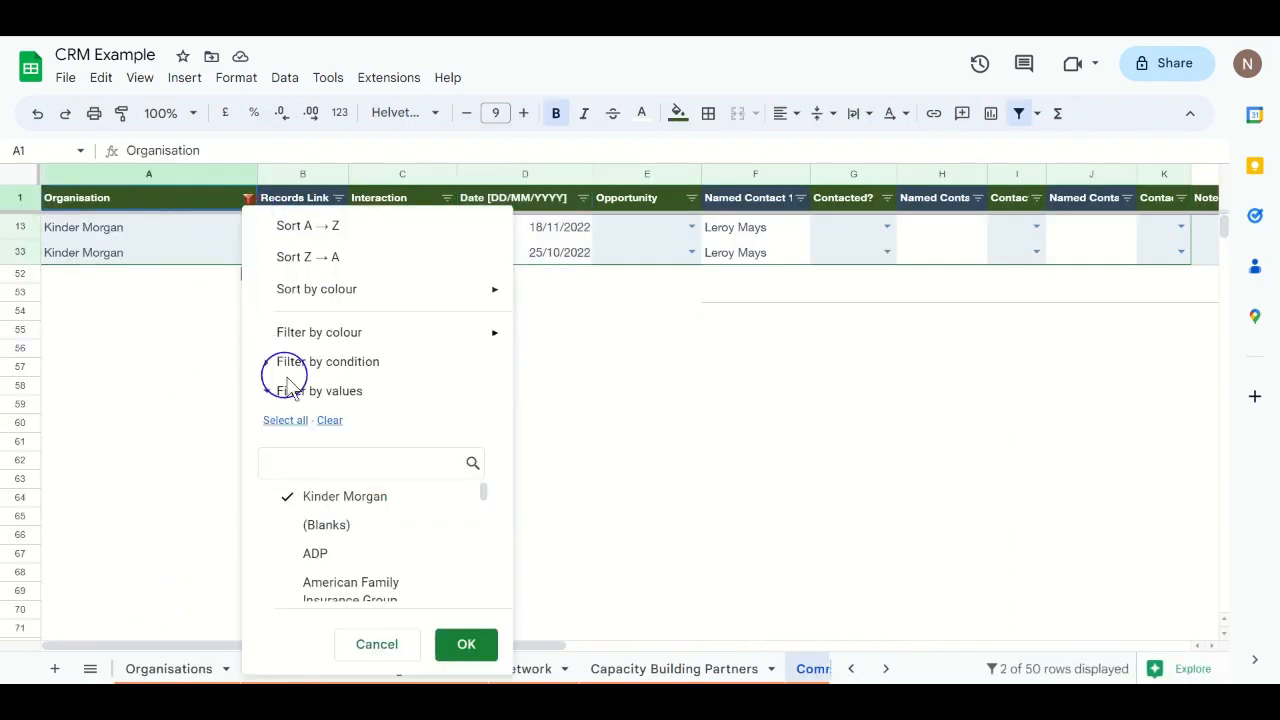
pyautogui.click(294, 420)
pyautogui.click(324, 465)
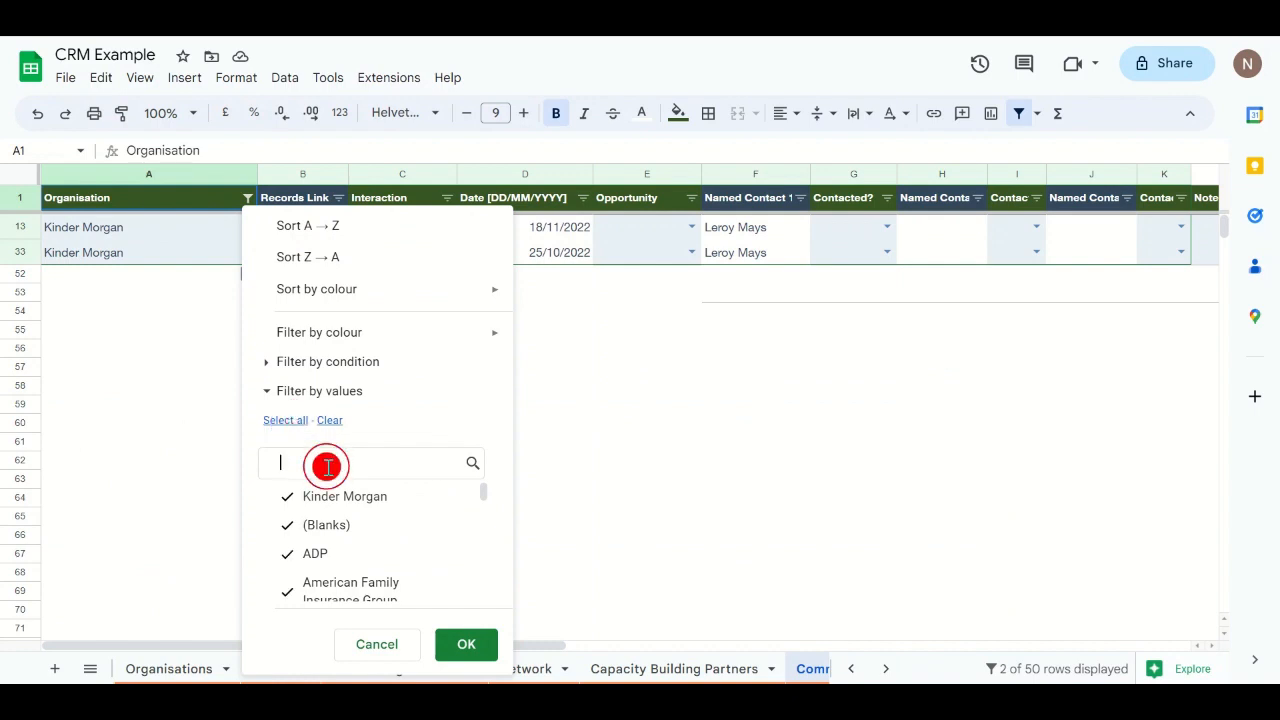
pyautogui.write('fin')
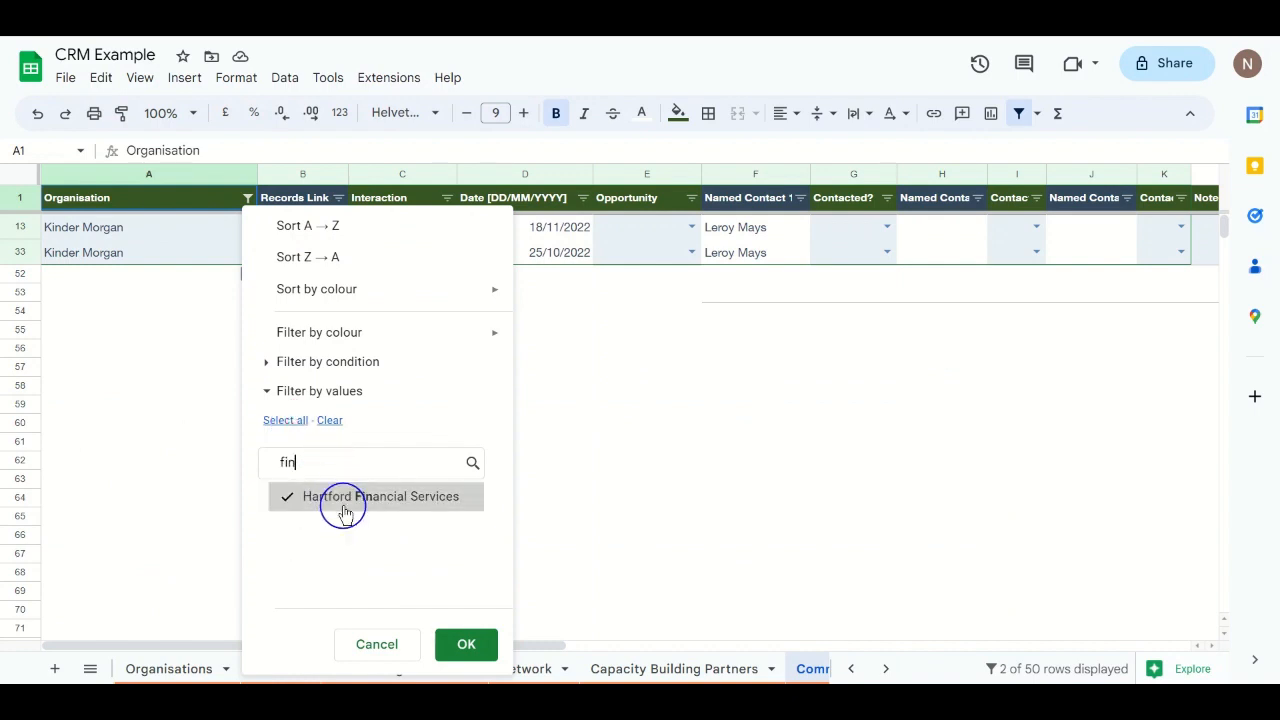
pyautogui.click(343, 500)
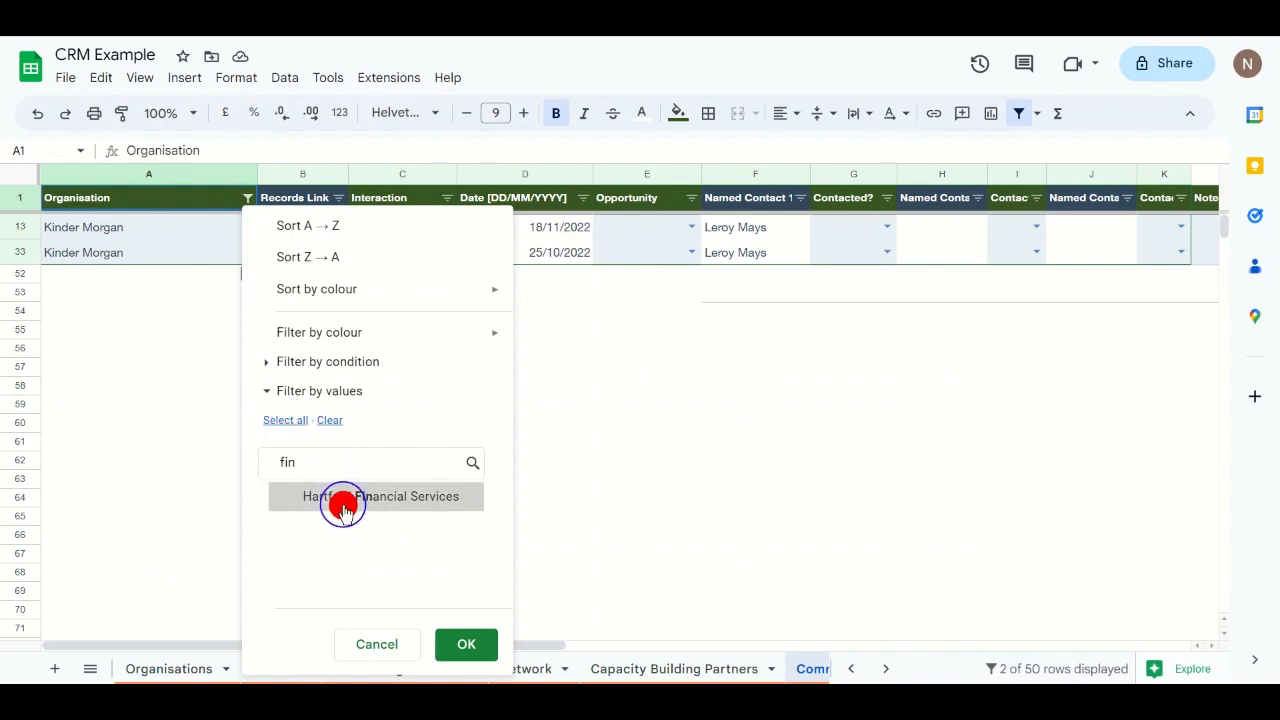
pyautogui.click(329, 420)
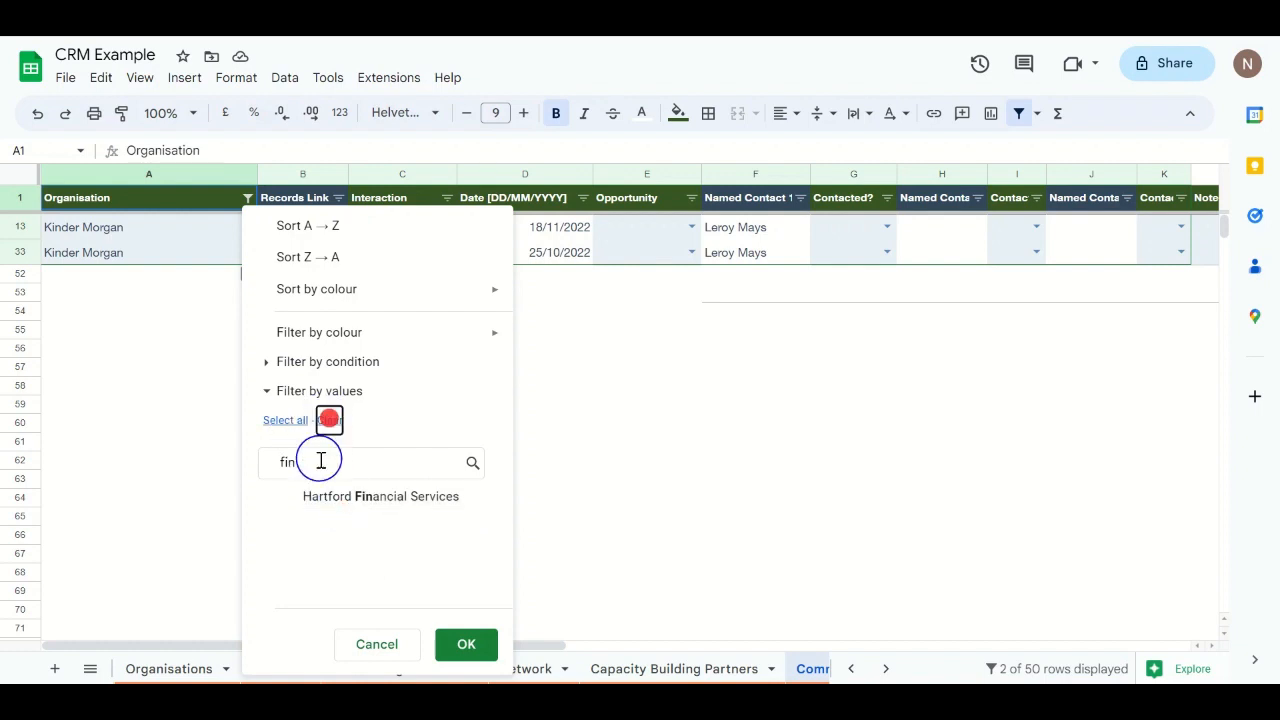
pyautogui.click(318, 465)
pyautogui.click(320, 494)
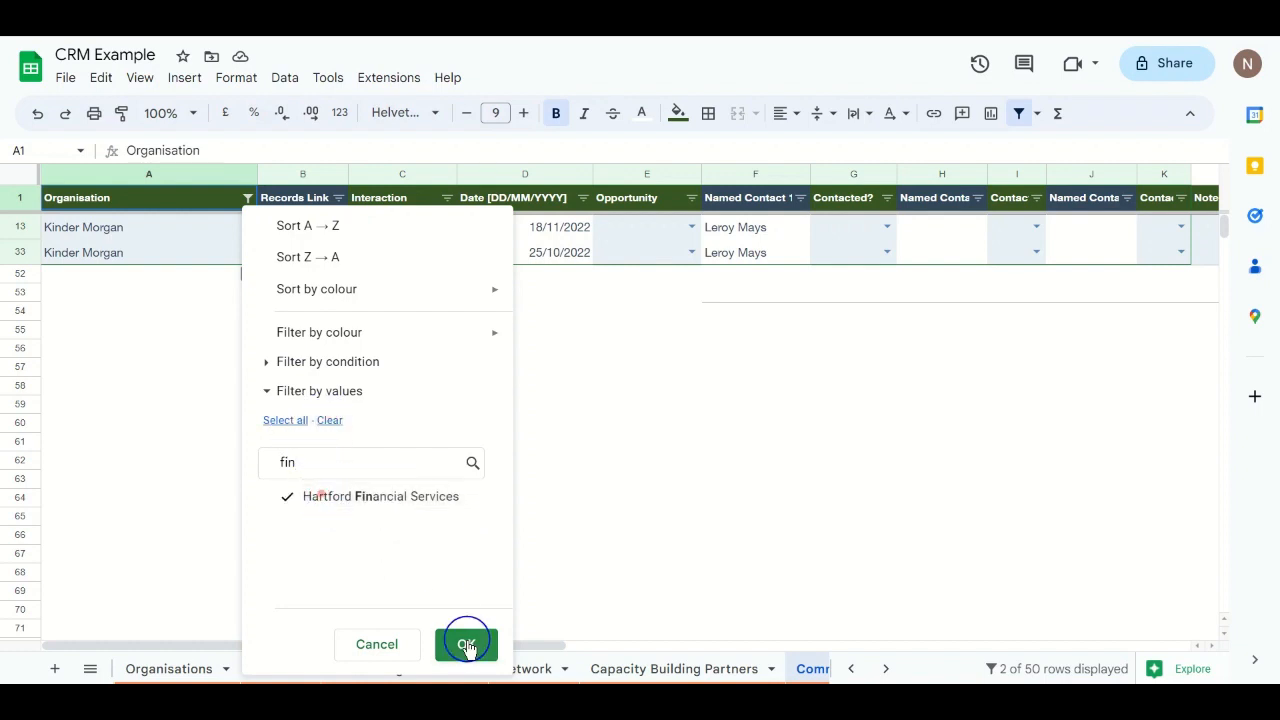
pyautogui.click(466, 644)
# Step: Redo the Organisation filter by searching 'ha' and ticking only Hartford Financial Services
pyautogui.click(247, 197)
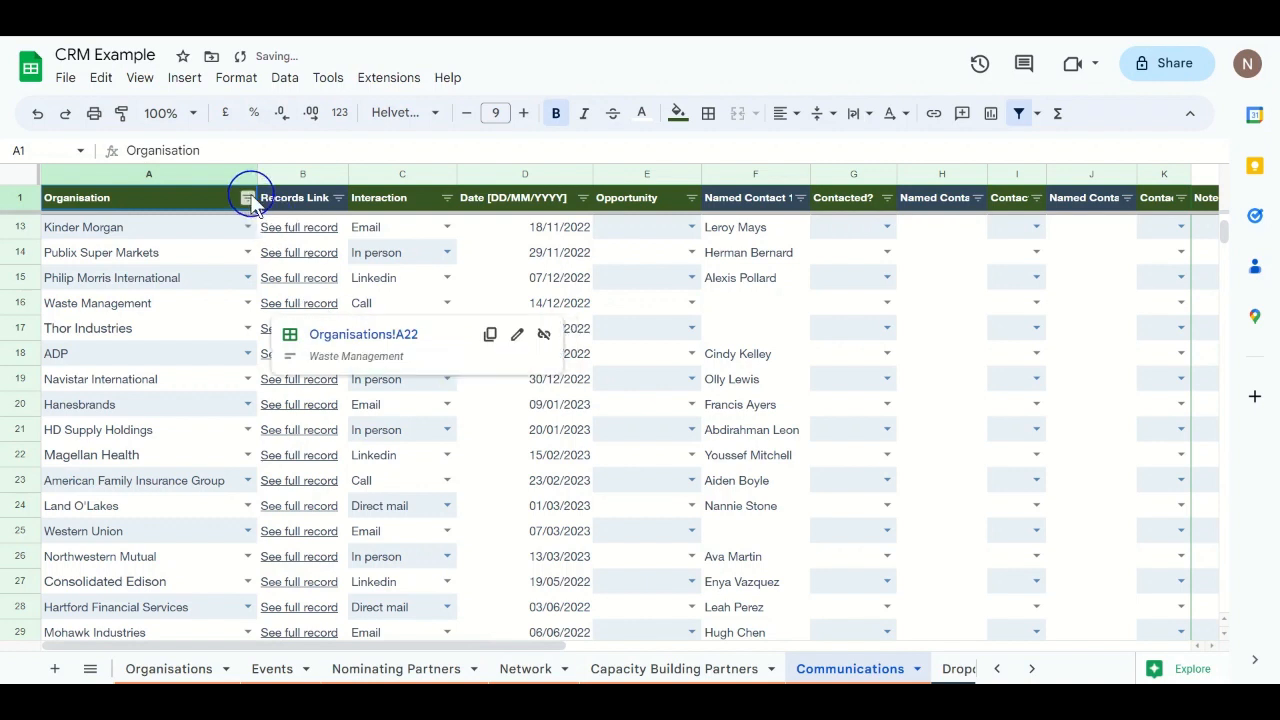
pyautogui.click(329, 420)
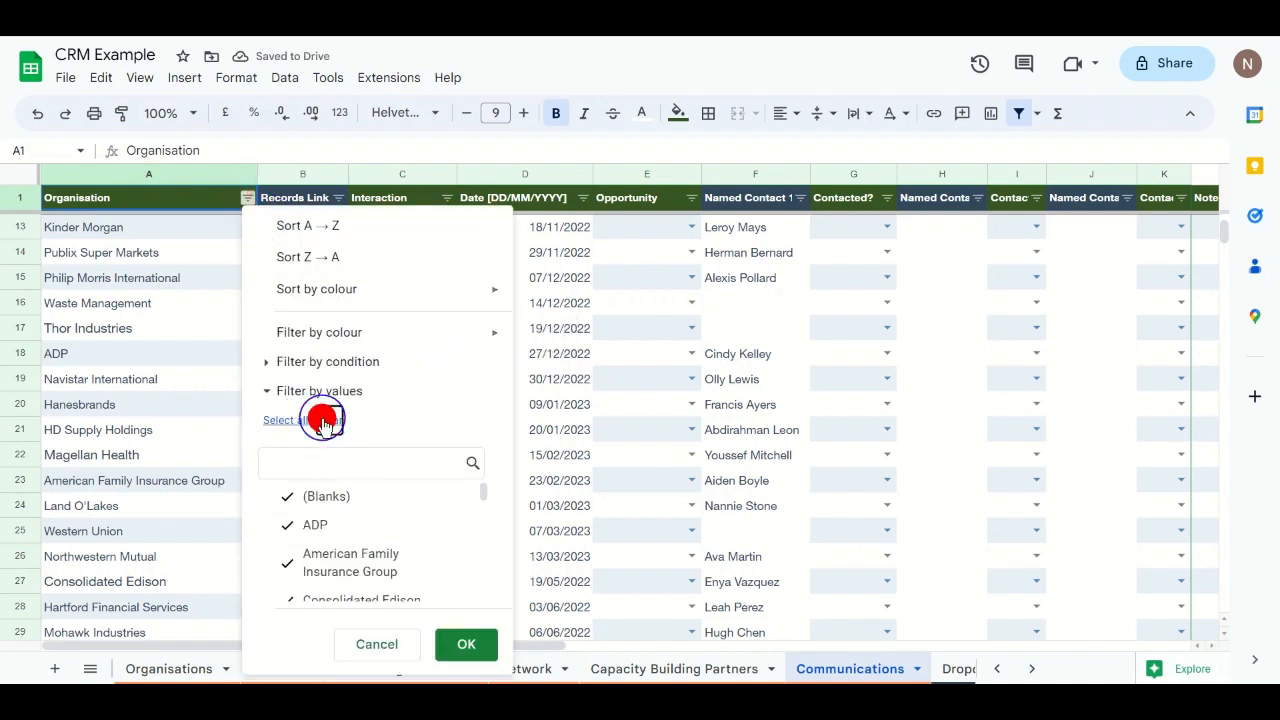
pyautogui.click(316, 457)
pyautogui.write('ha')
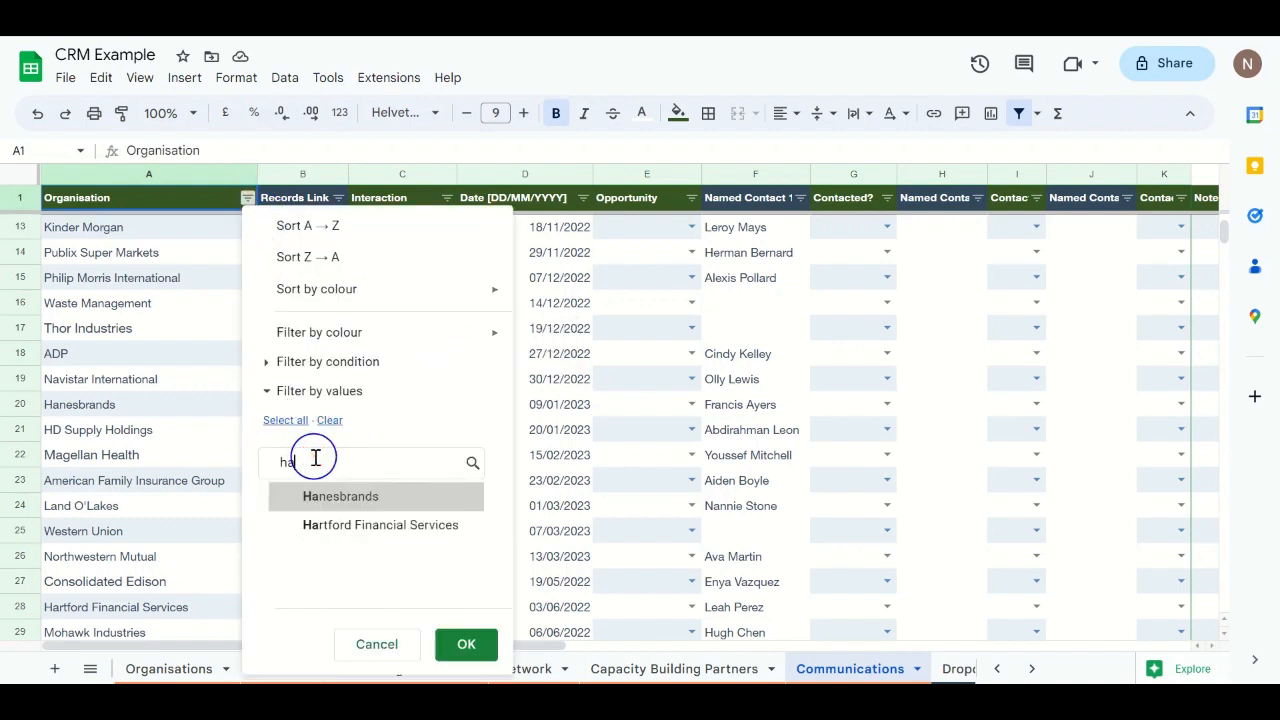
pyautogui.click(343, 525)
pyautogui.click(466, 644)
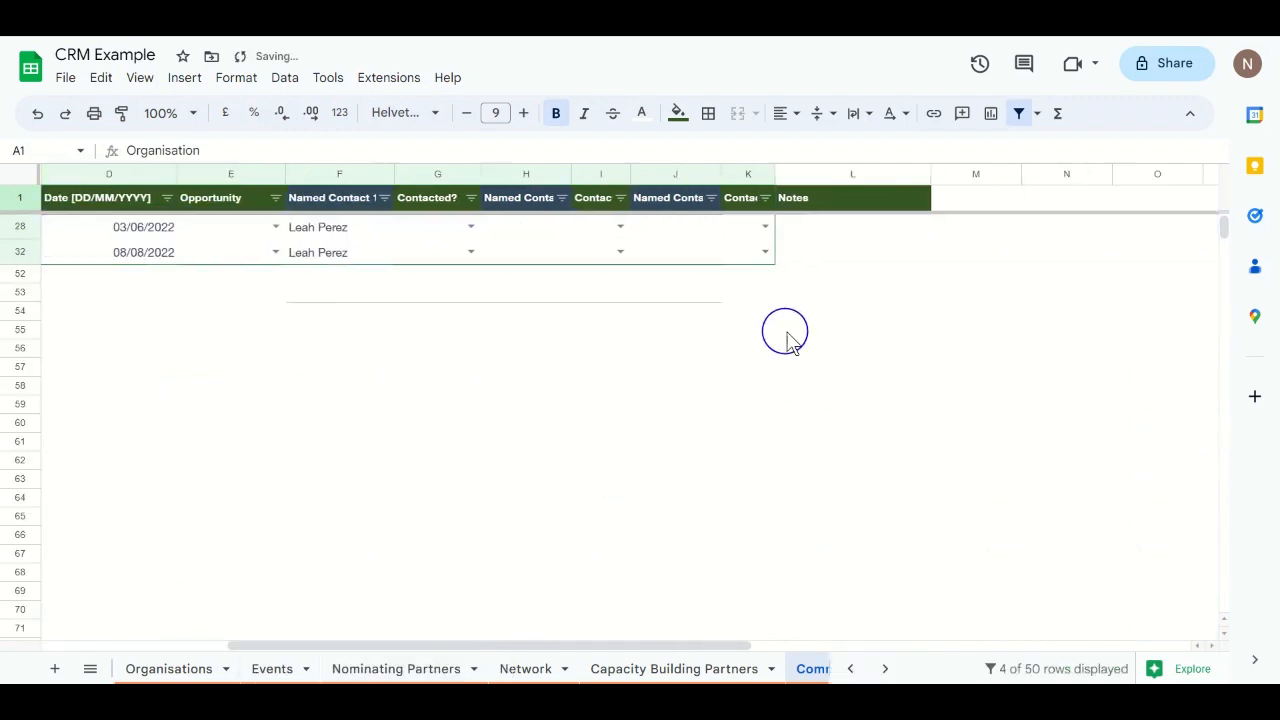
pyautogui.hscroll(5, 786, 335)
pyautogui.hscroll(-4, 786, 335)
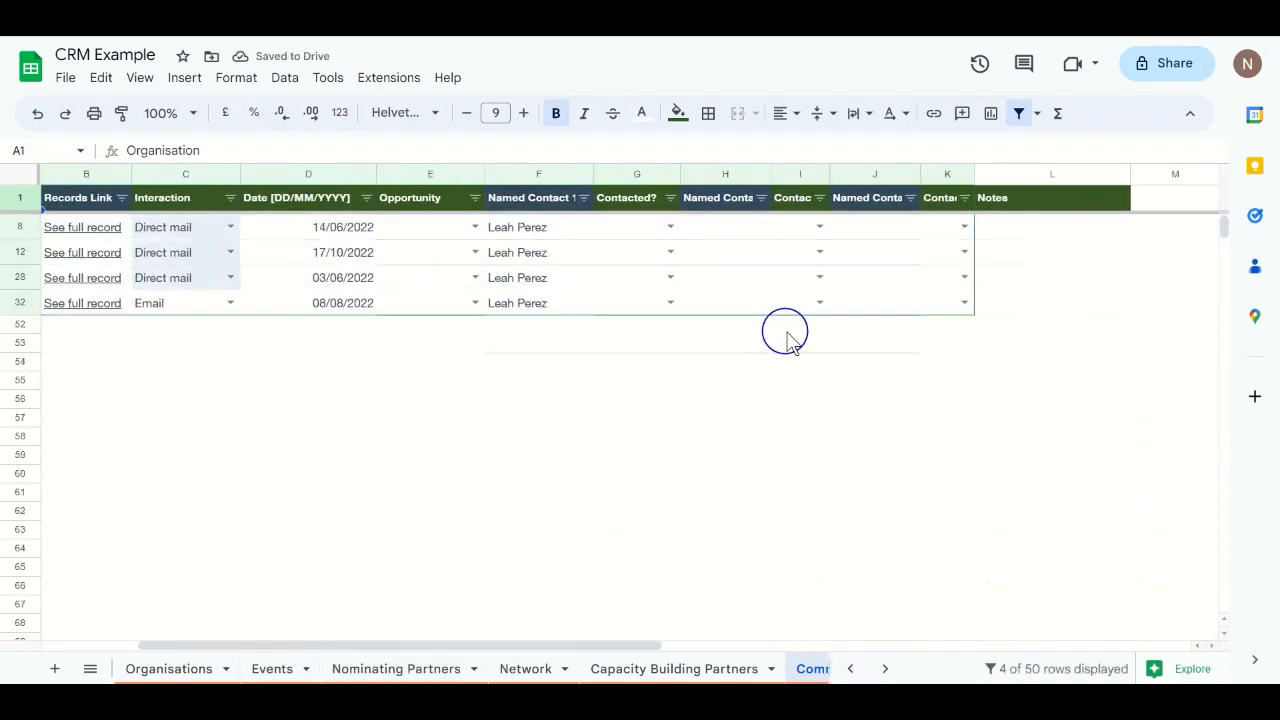
pyautogui.hscroll(-2, 786, 335)
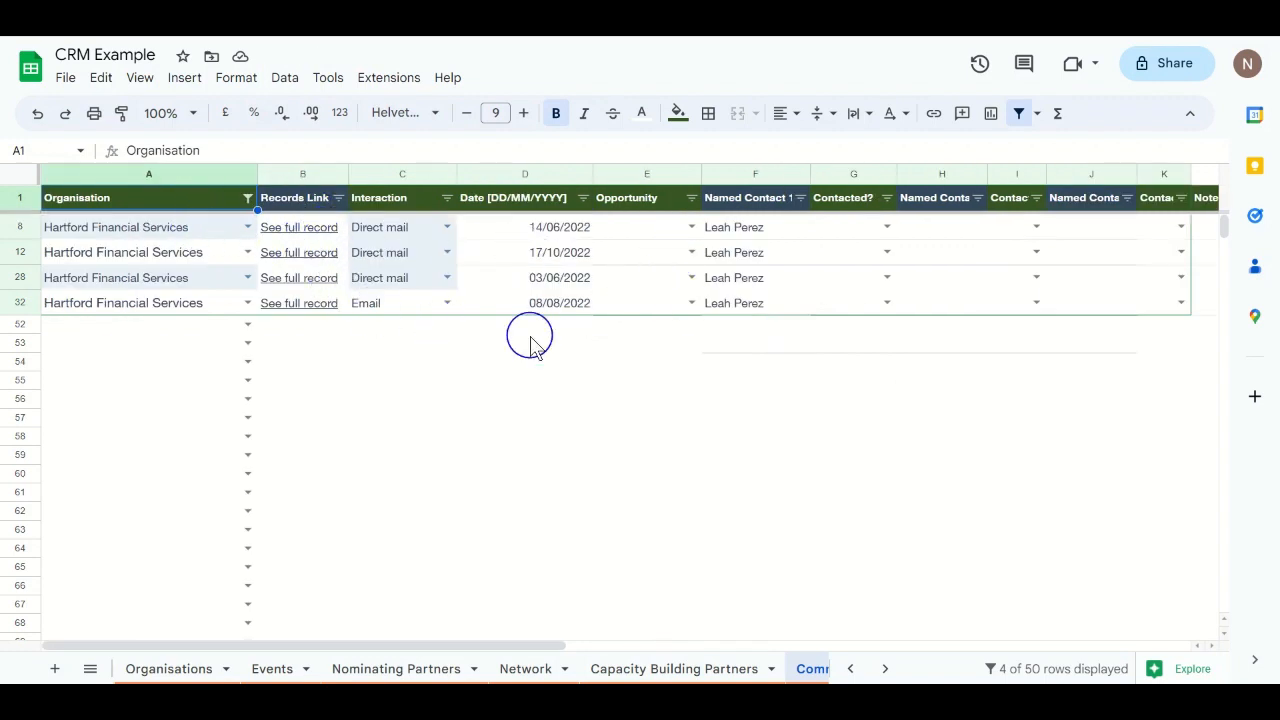
pyautogui.hscroll(2, 792, 345)
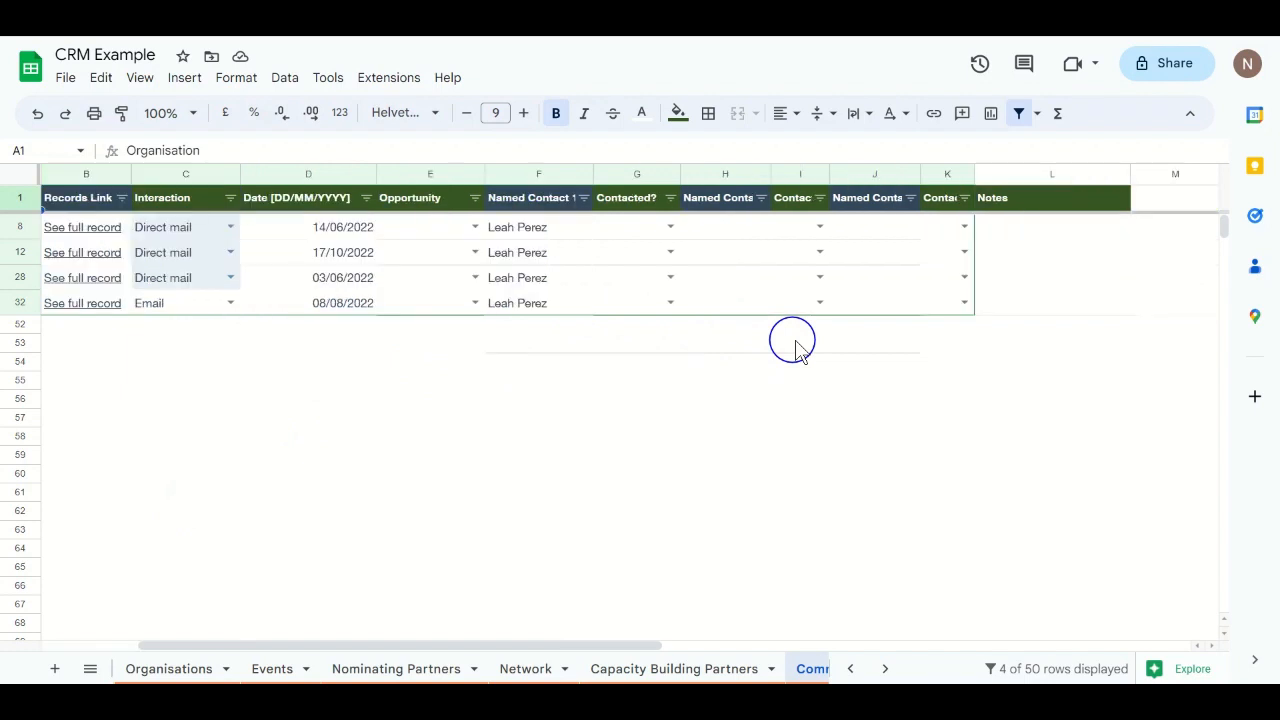
pyautogui.hscroll(2, 794, 343)
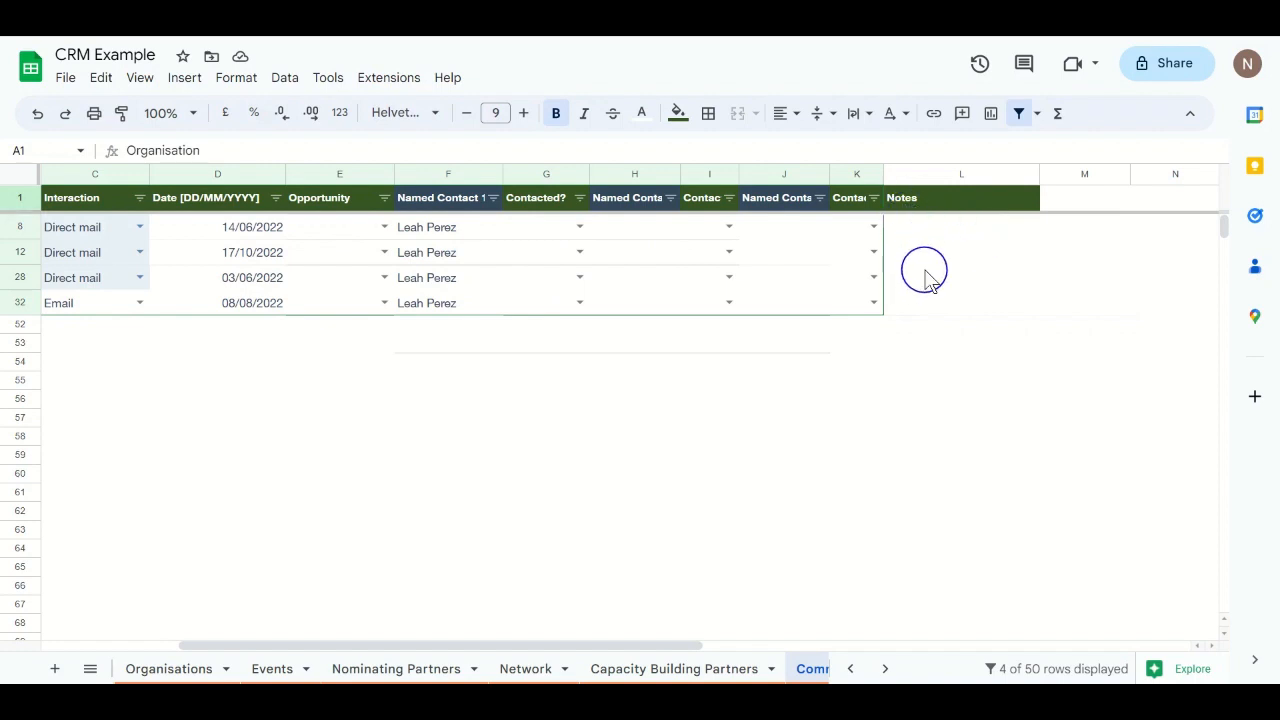
pyautogui.hscroll(-3, 410, 290)
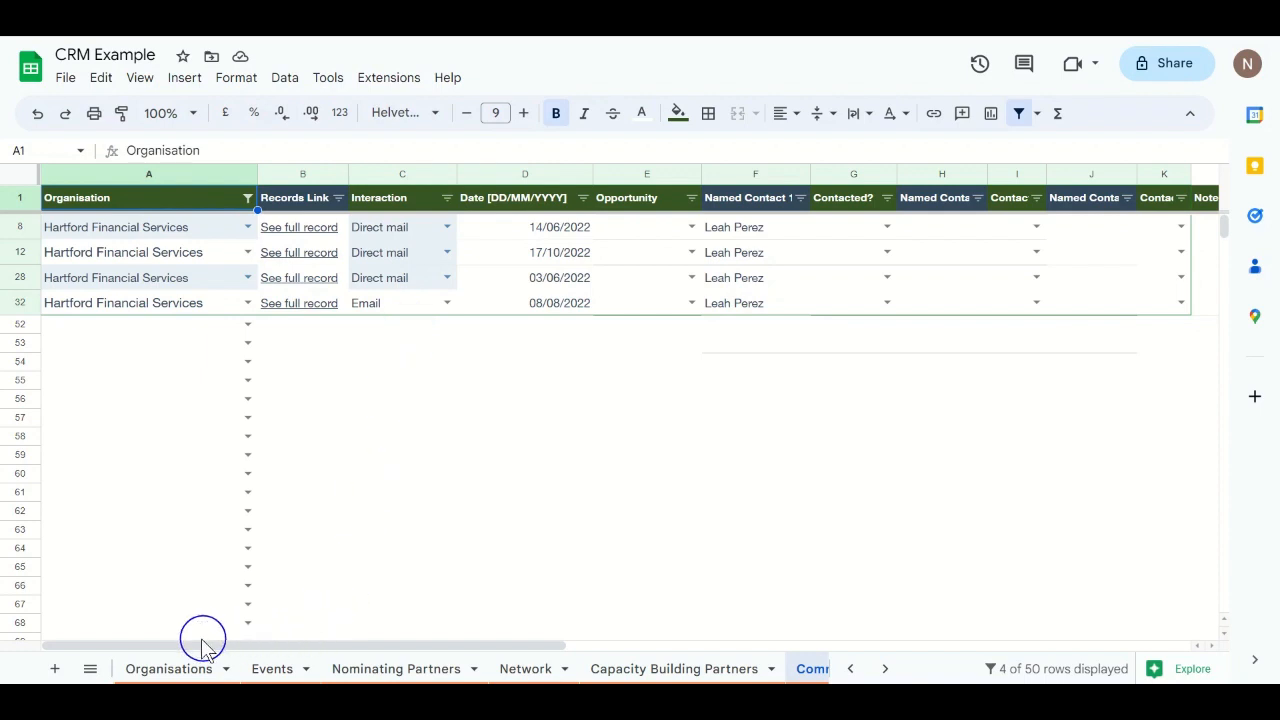
pyautogui.click(76, 669)
# Step: Return to the Interactions sheet and clear the form, confirming with Yes
pyautogui.click(89, 669)
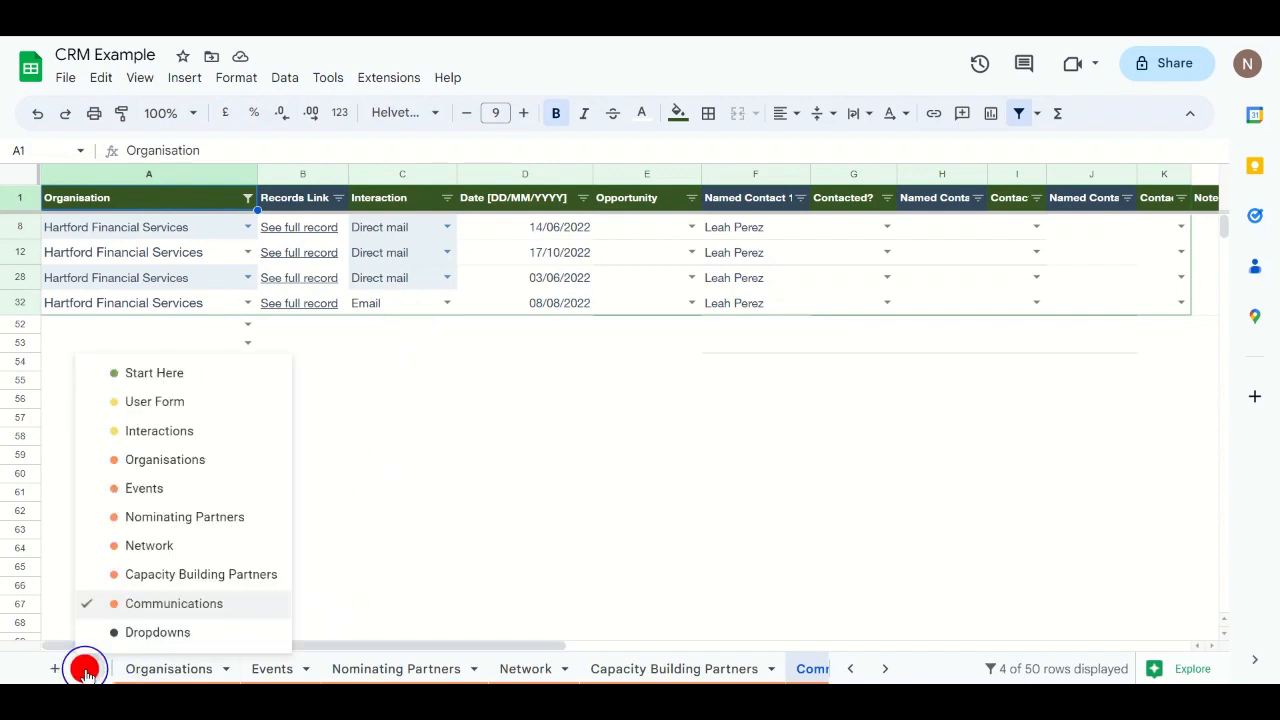
pyautogui.click(165, 437)
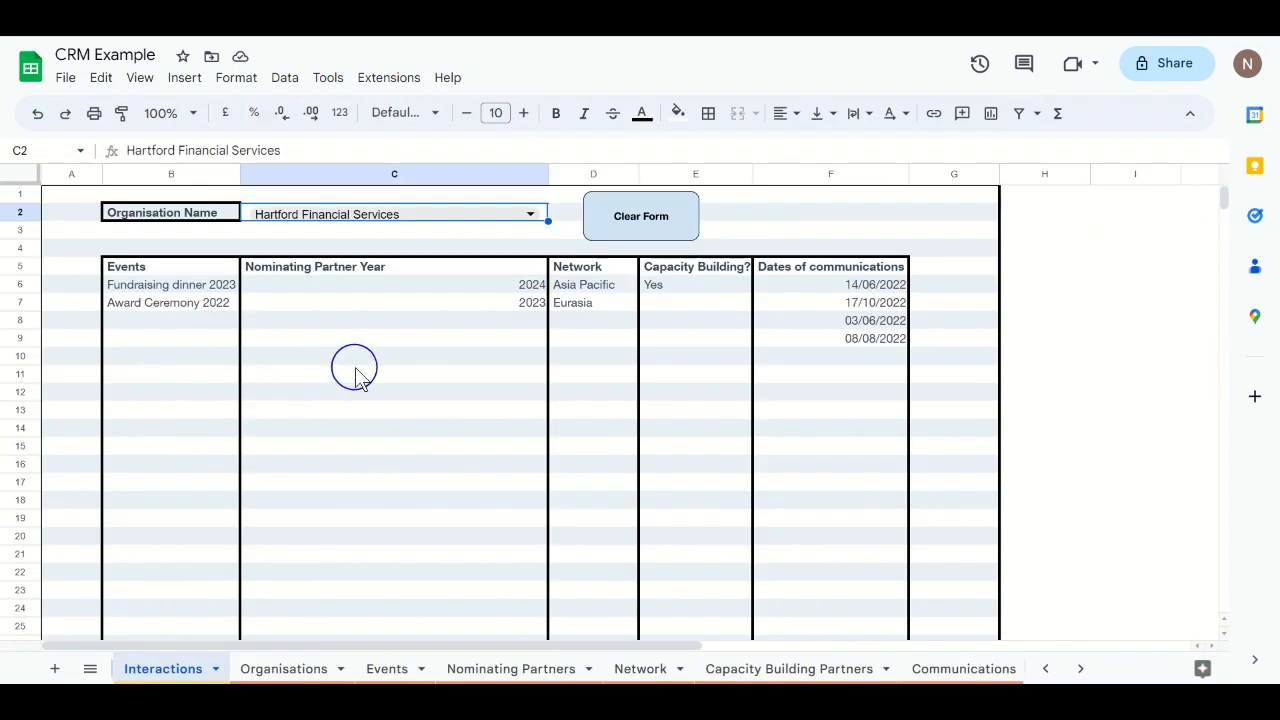
pyautogui.click(612, 214)
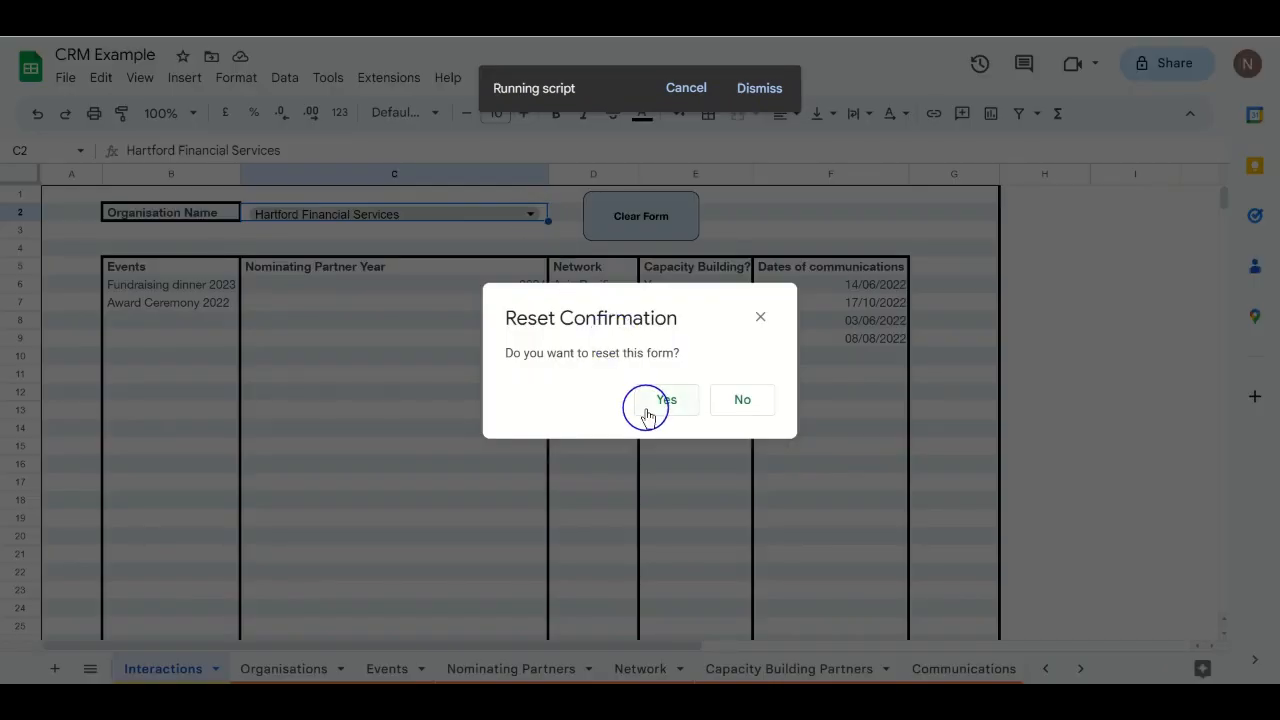
pyautogui.click(646, 412)
# Step: Select Mohawk Industries as the organisation, then request another form reset
pyautogui.click(524, 213)
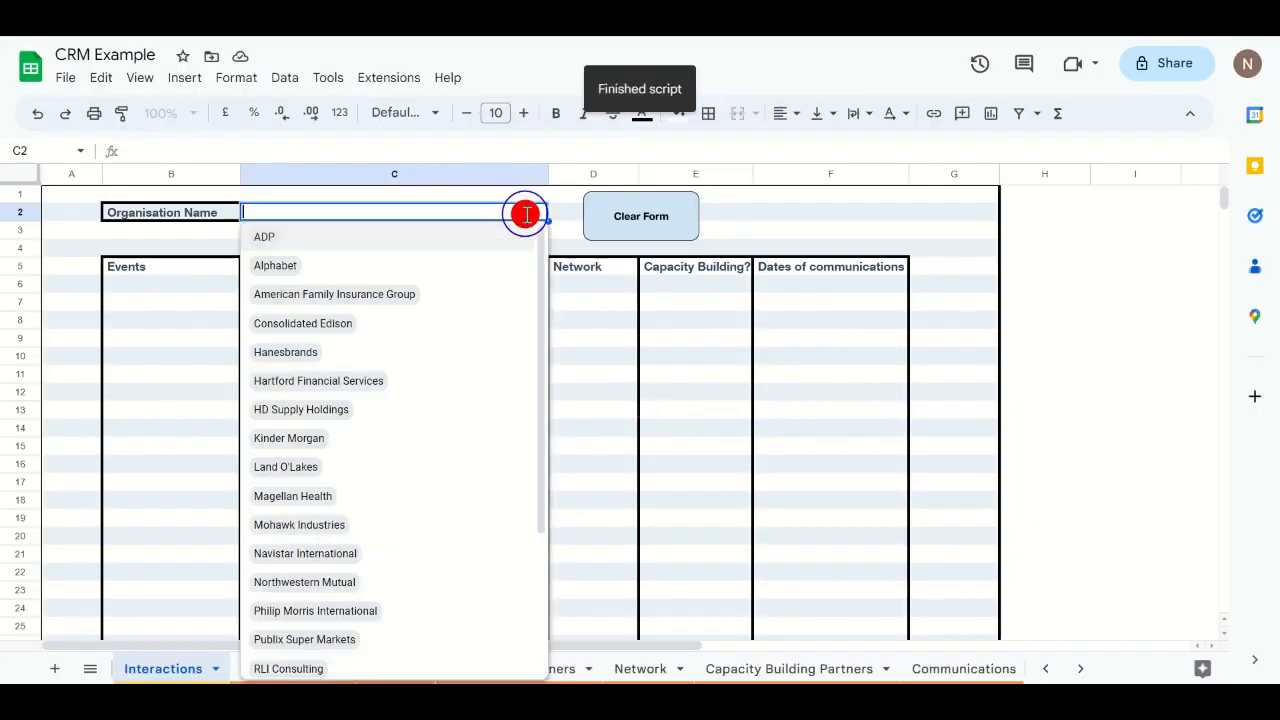
pyautogui.click(305, 527)
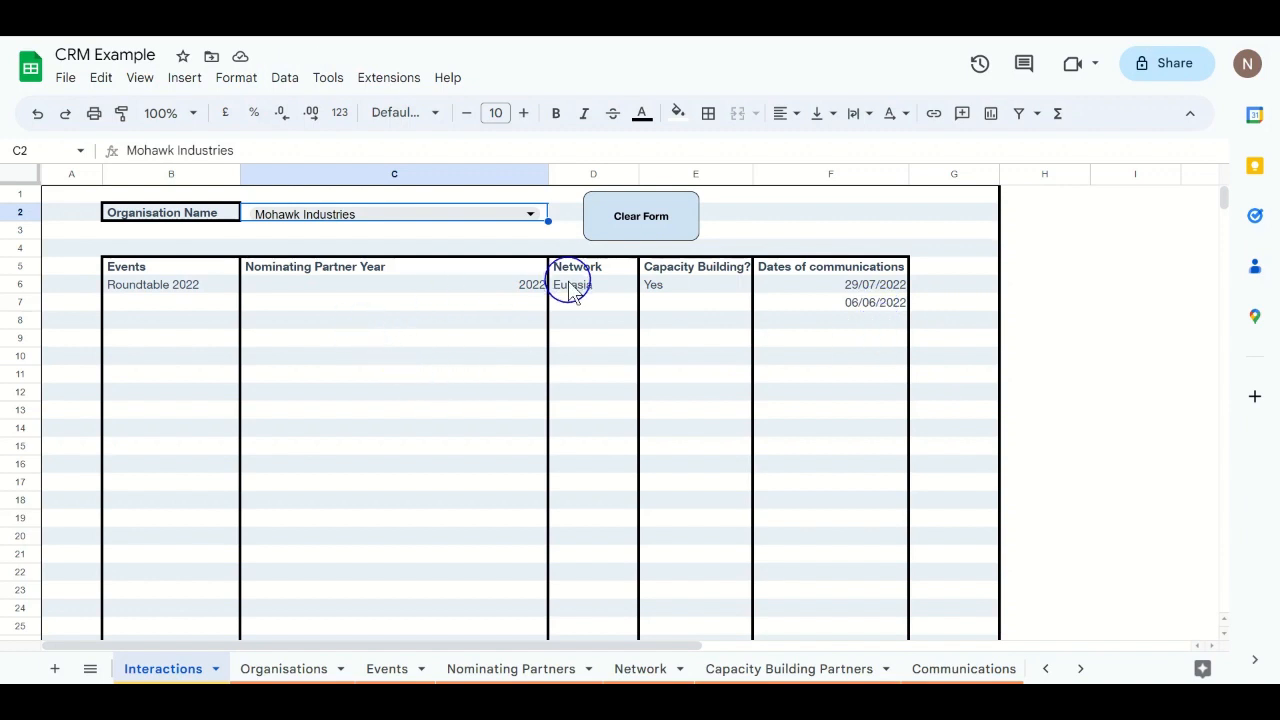
pyautogui.click(637, 222)
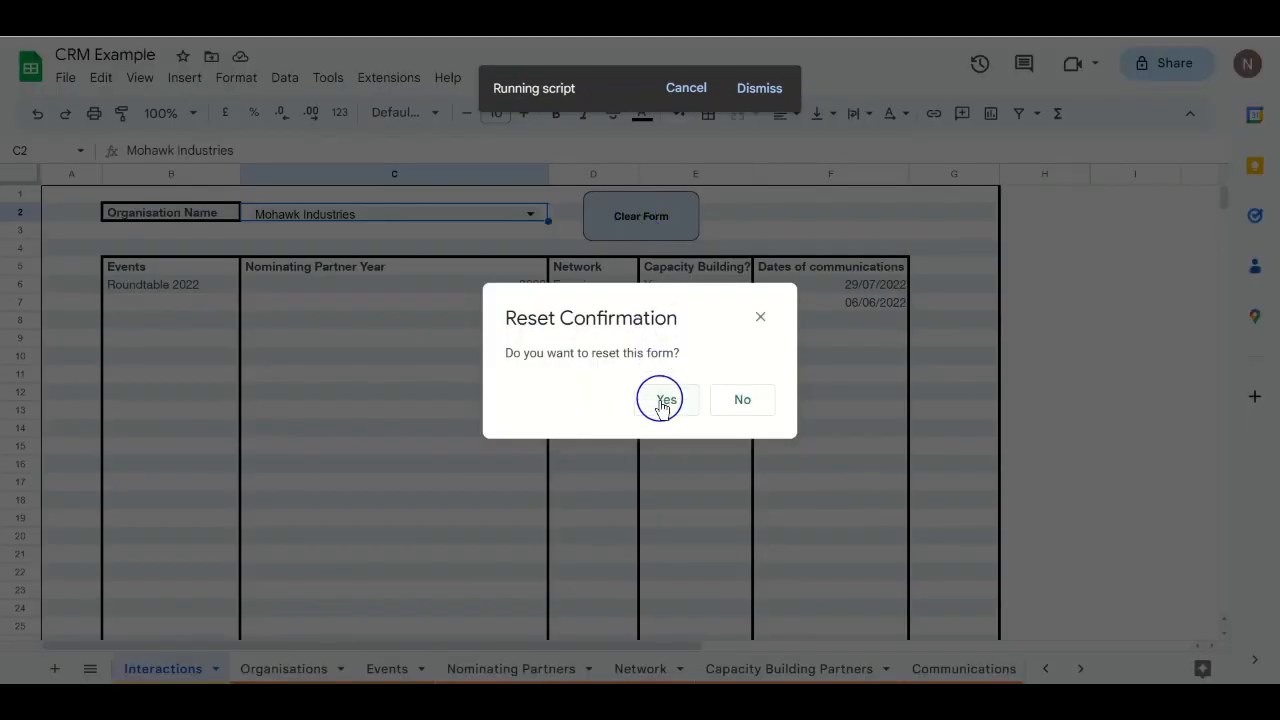
# Step: Confirm Yes in the Reset Confirmation dialog
pyautogui.click(664, 399)
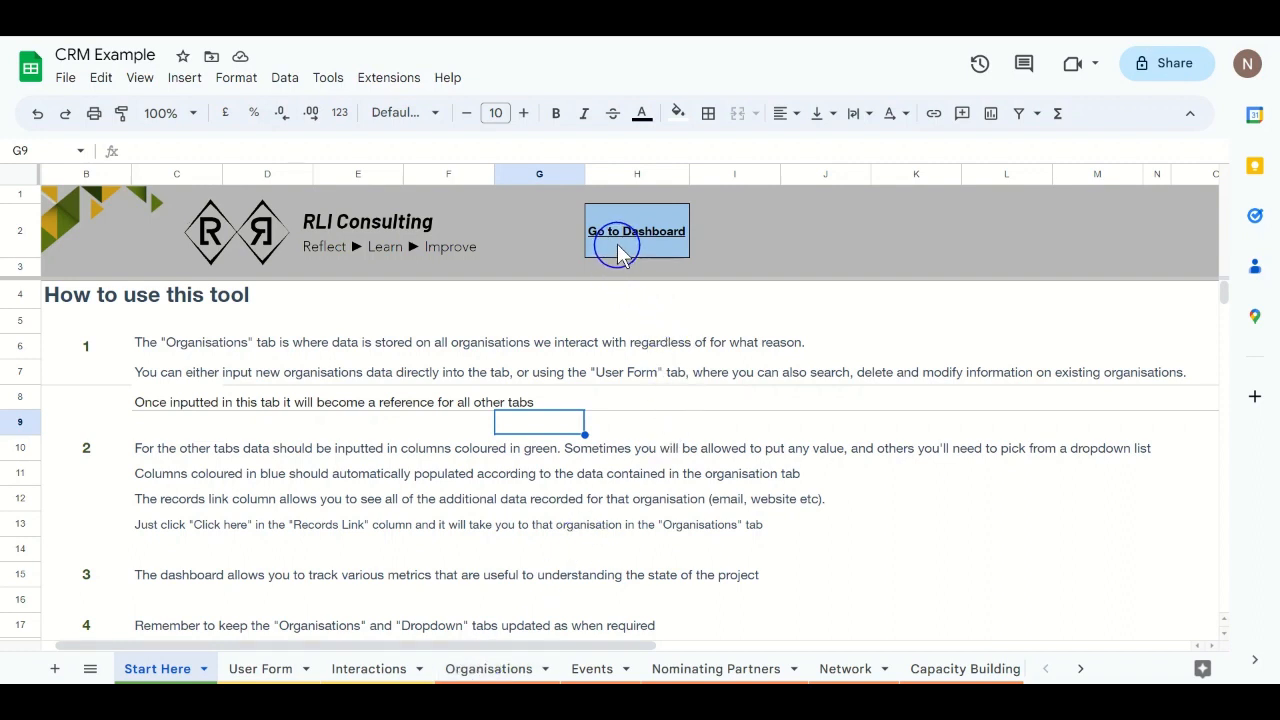
# Step: Follow the Go to Dashboard link to the Looker Studio report
pyautogui.moveTo(616, 237)
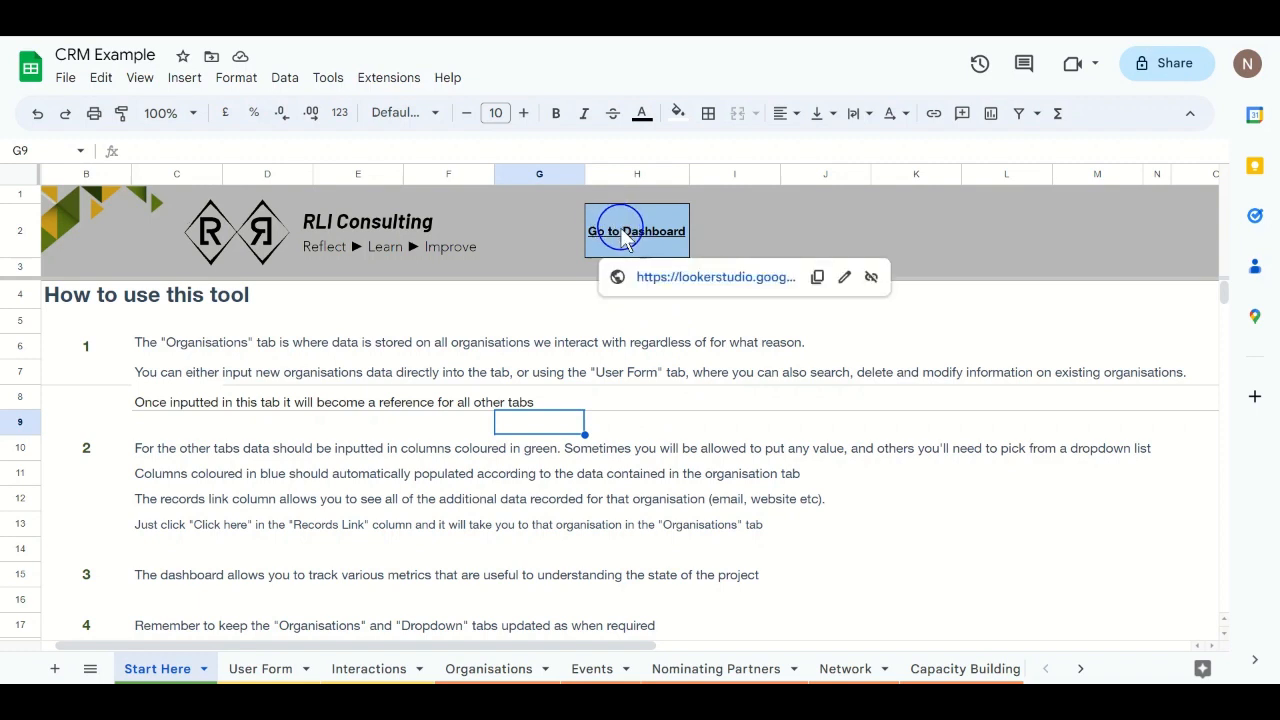
pyautogui.click(677, 279)
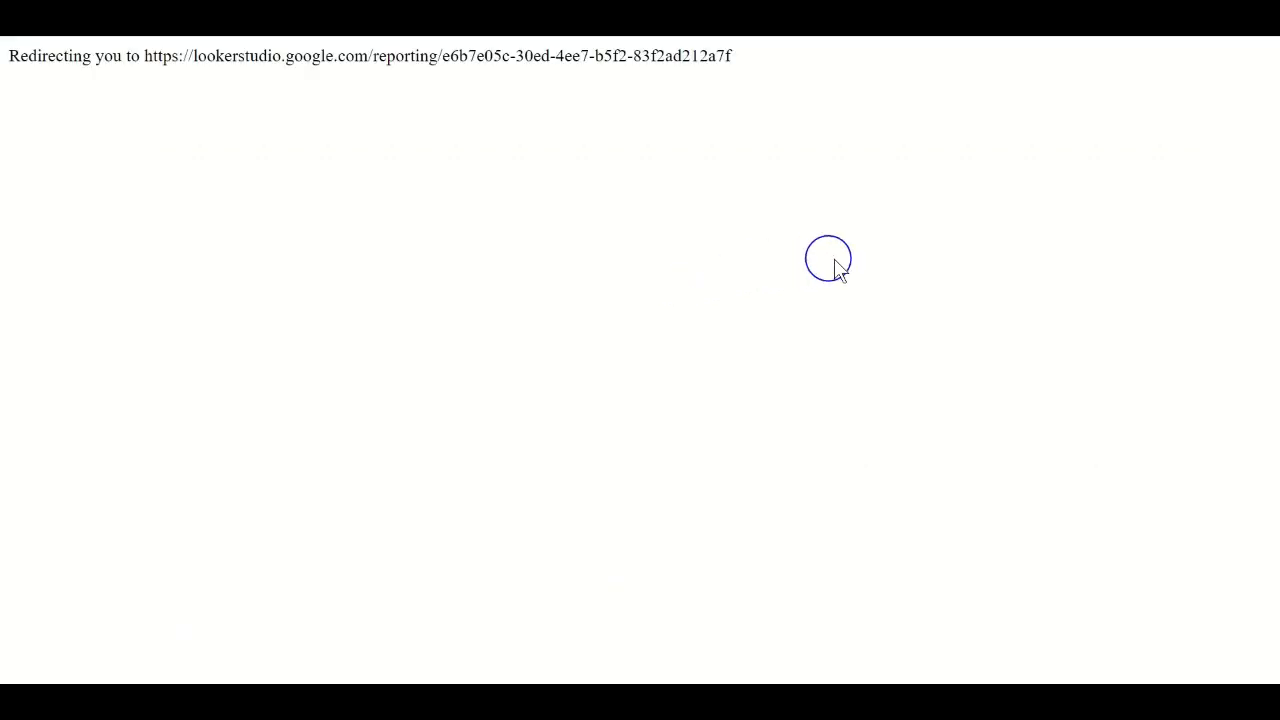